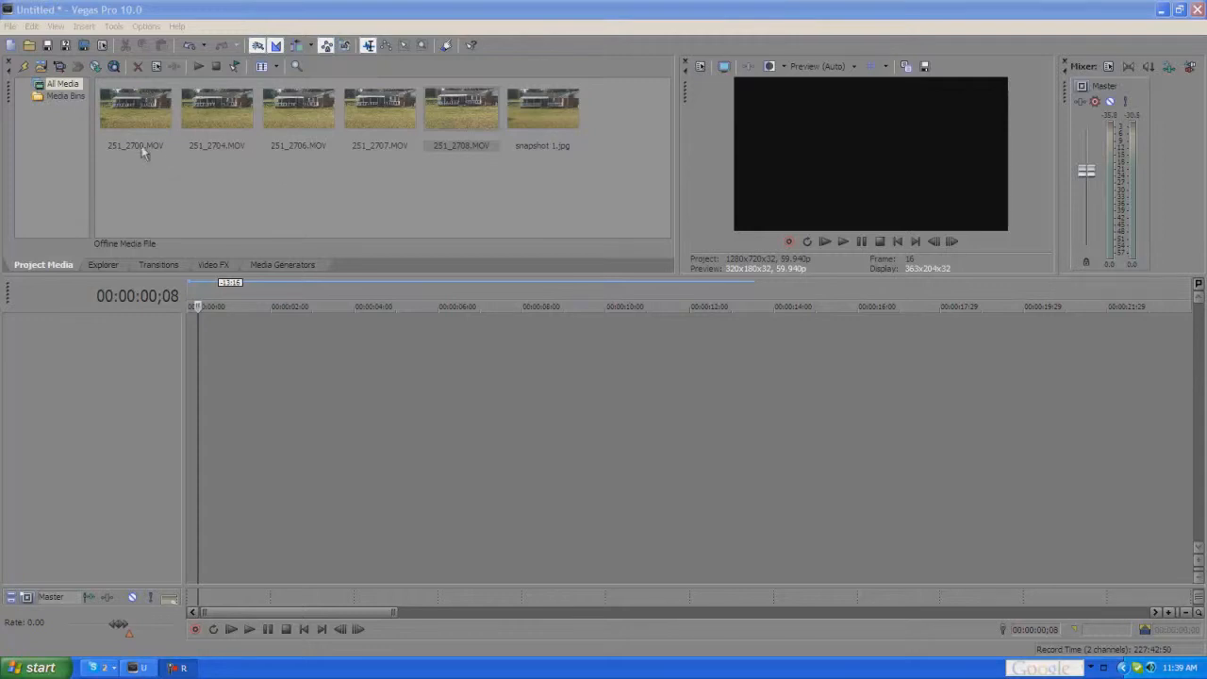
# Step: Place 251_2700.MOV on the empty timeline at about 2 seconds and set the playhead on a frame of the empty yard
pyautogui.moveTo(141, 108); pyautogui.dragTo(185, 235)
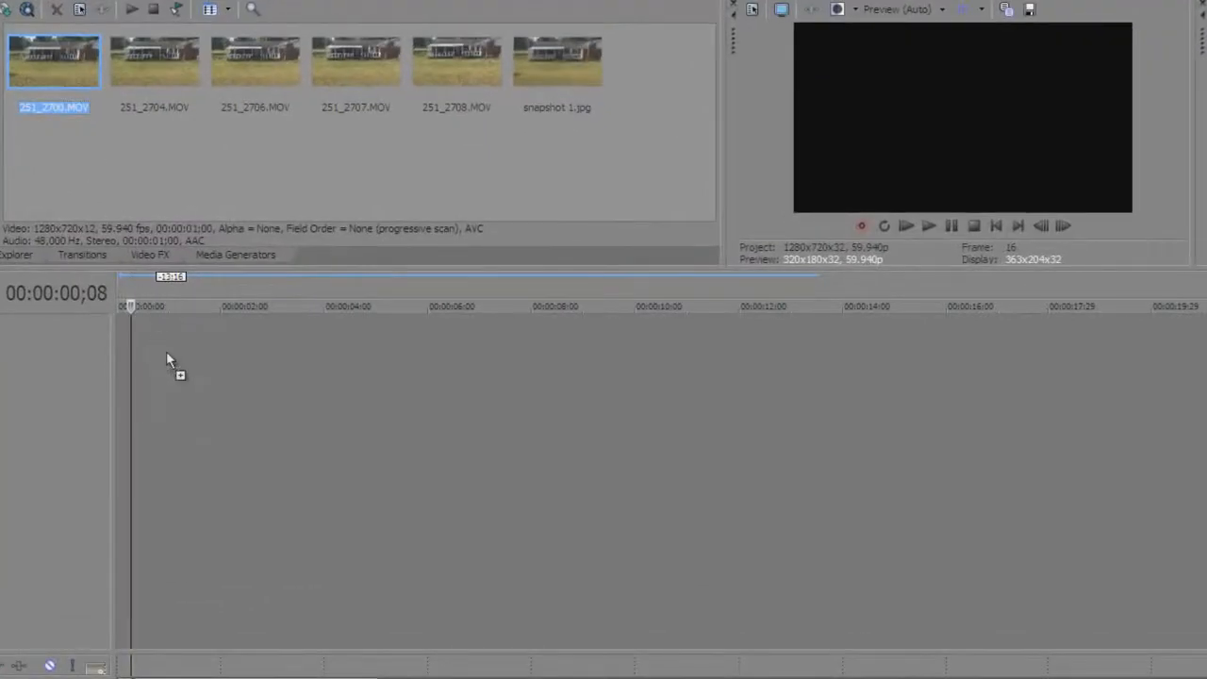
pyautogui.moveTo(199, 354); pyautogui.dragTo(237, 342)
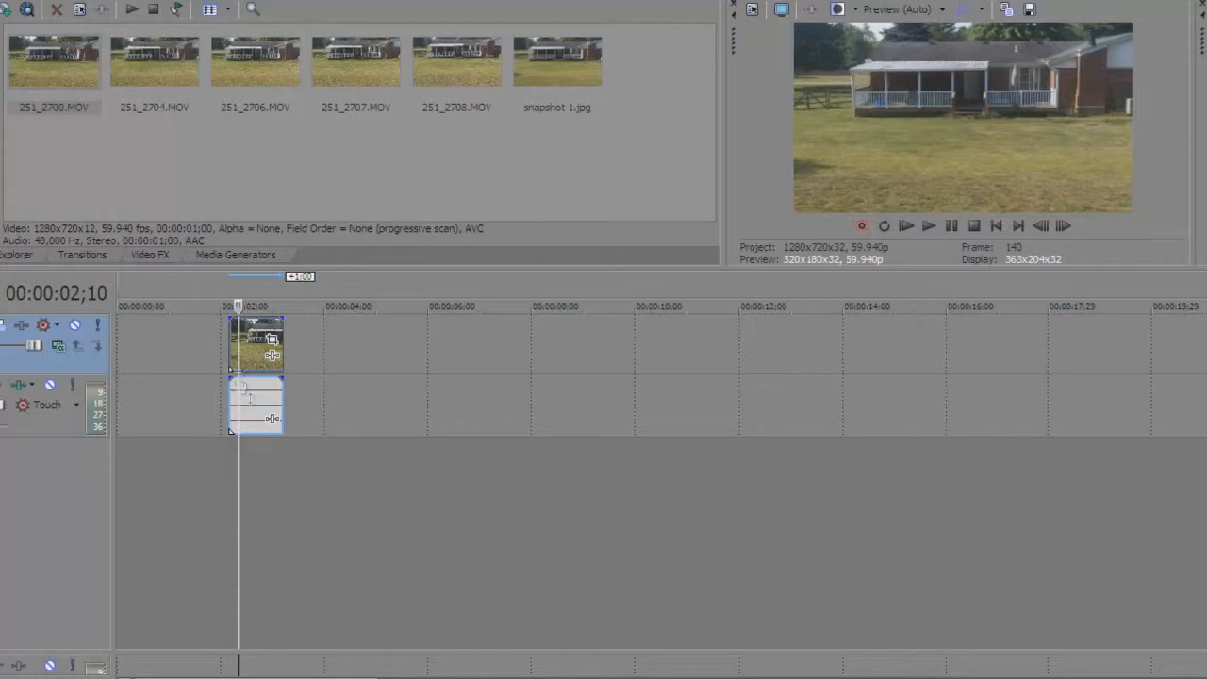
pyautogui.click(251, 346)
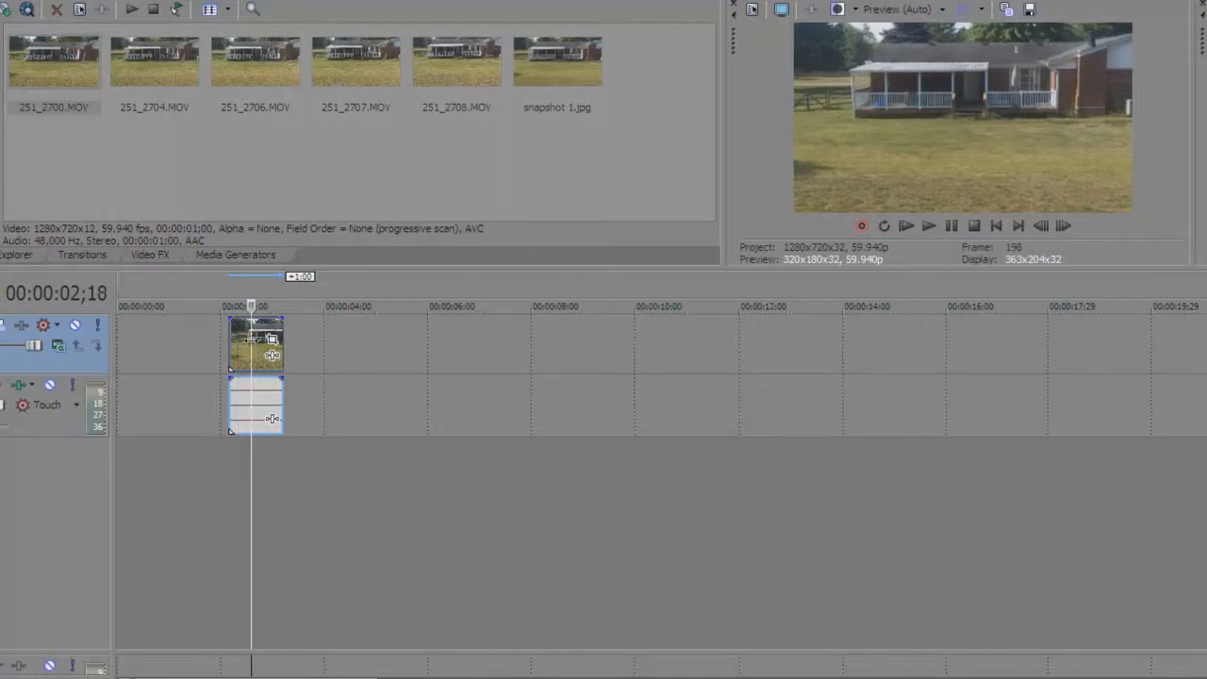
pyautogui.click(263, 328)
pyautogui.click(282, 326)
pyautogui.press('Left')
pyautogui.scroll(3, 315, 327)
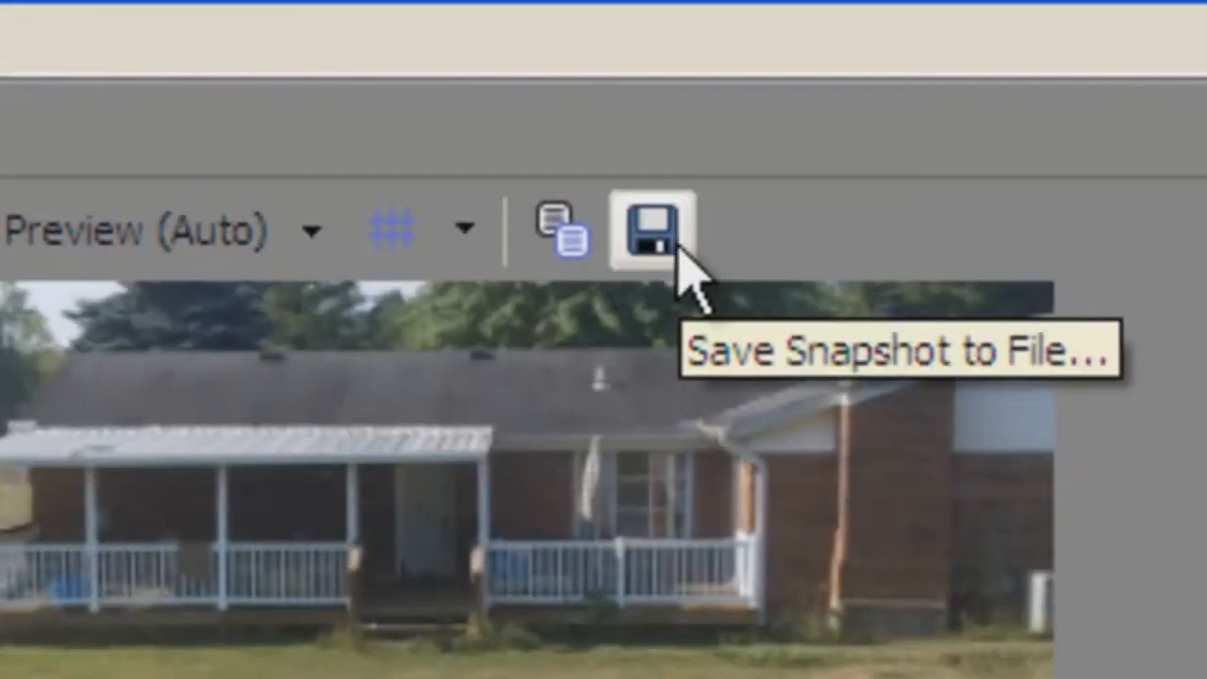
# Step: Save the current preview frame as a JPEG over the existing file snapshot 1 in the clips folder
pyautogui.click(681, 242)
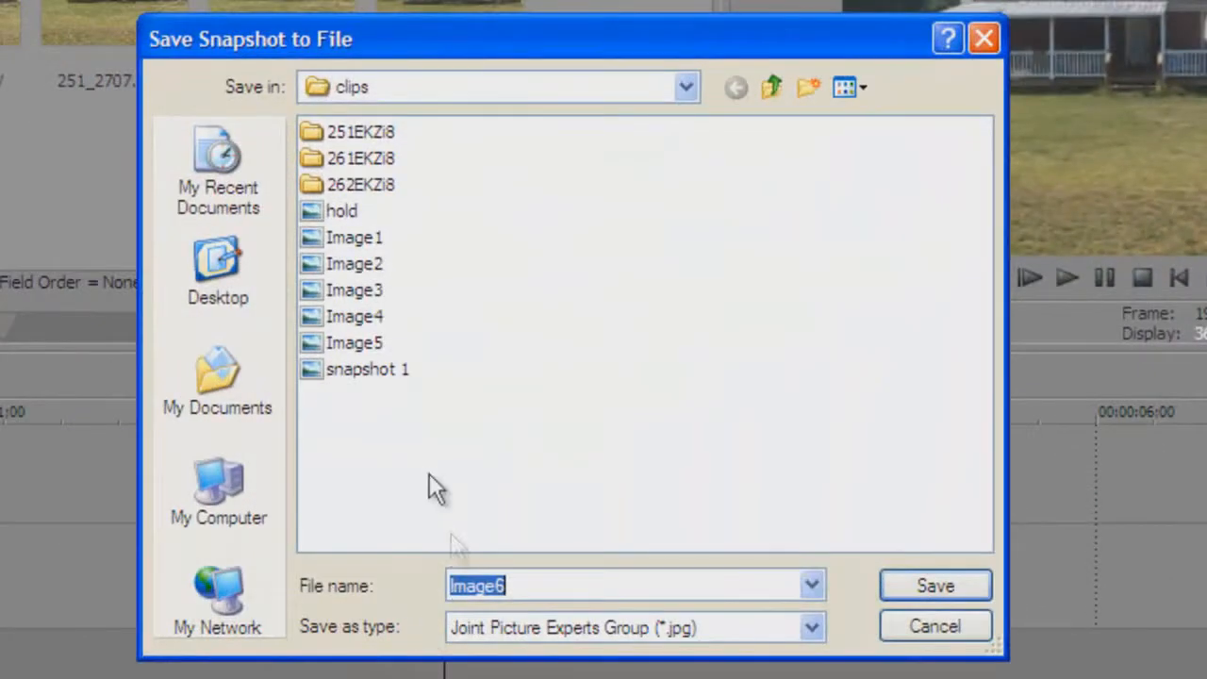
pyautogui.click(403, 374)
pyautogui.click(897, 587)
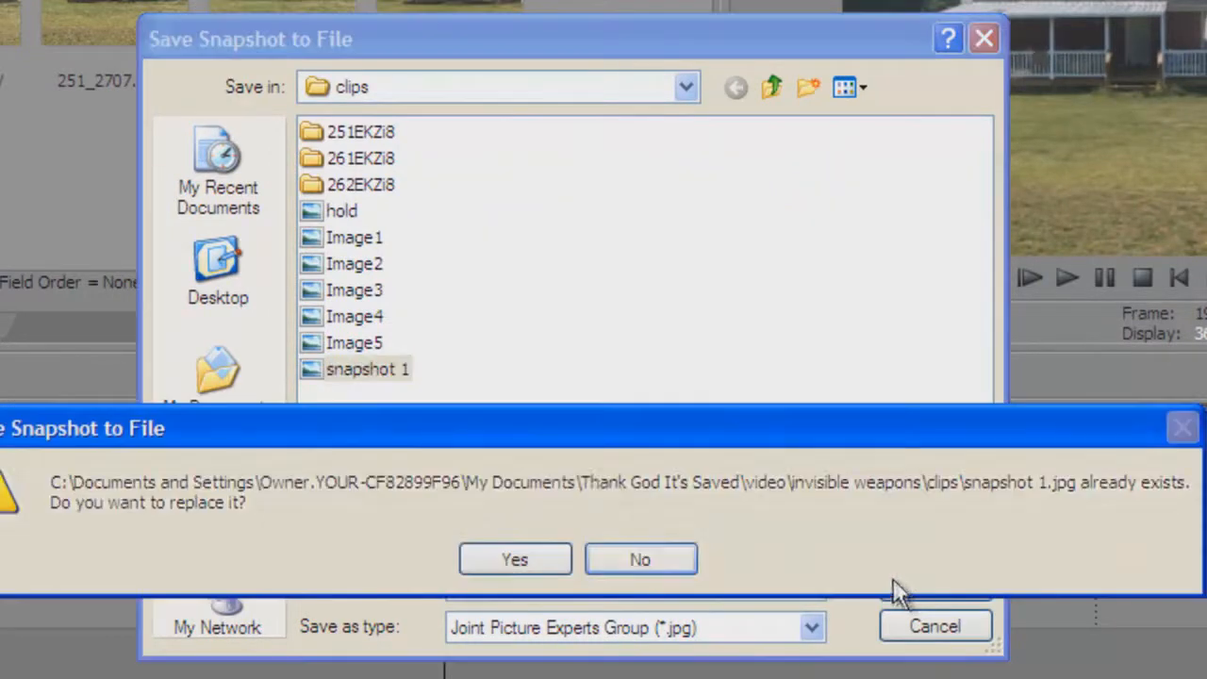
pyautogui.click(550, 558)
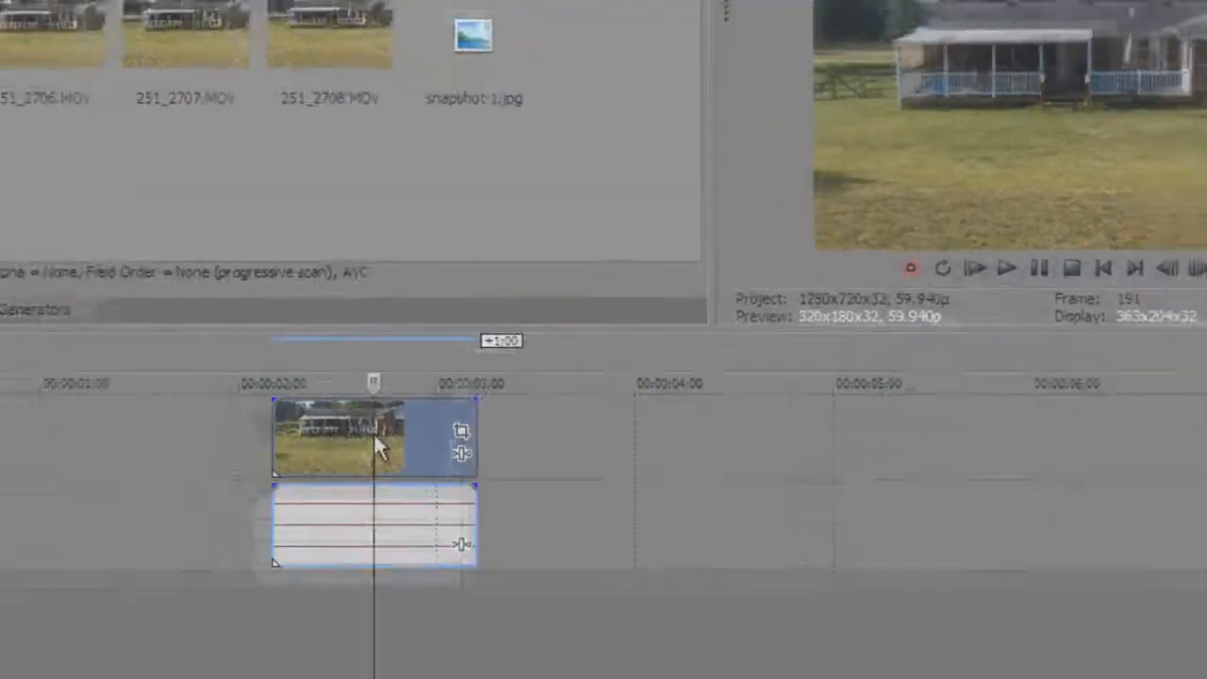
# Step: Delete the 251_2700.MOV clip from the timeline and insert a new video track below the existing tracks
pyautogui.click(332, 472)
pyautogui.press('Delete')
pyautogui.moveTo(557, 127); pyautogui.dragTo(438, 188)
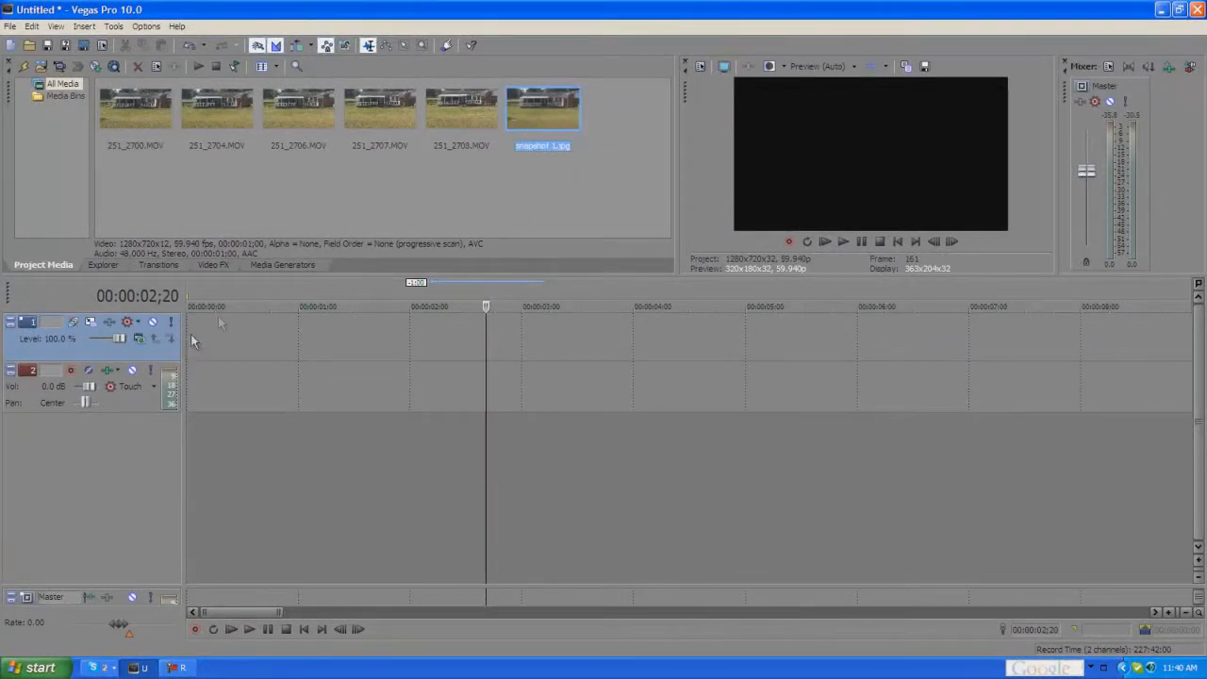
pyautogui.moveTo(149, 363); pyautogui.dragTo(149, 357)
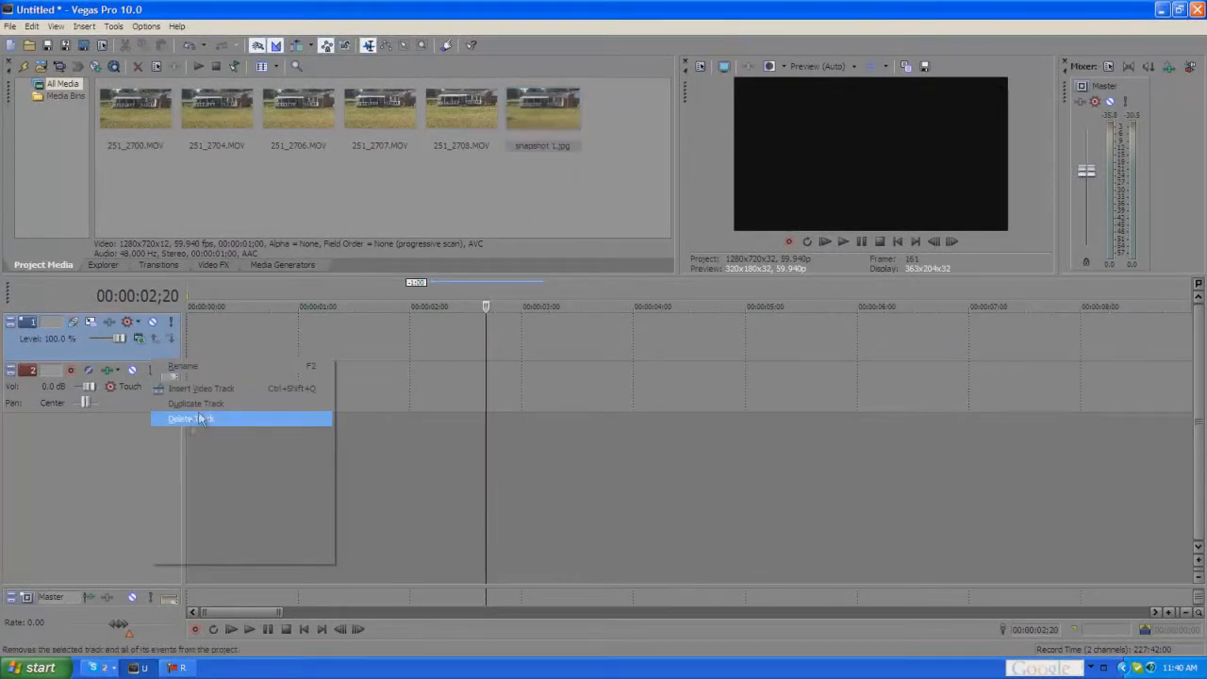
pyautogui.click(192, 417)
pyautogui.moveTo(79, 389); pyautogui.dragTo(73, 472)
# Step: Place snapshot 1.jpg at the start of the new bottom track and extend it to about 6.8 seconds
pyautogui.moveTo(537, 109); pyautogui.dragTo(189, 443)
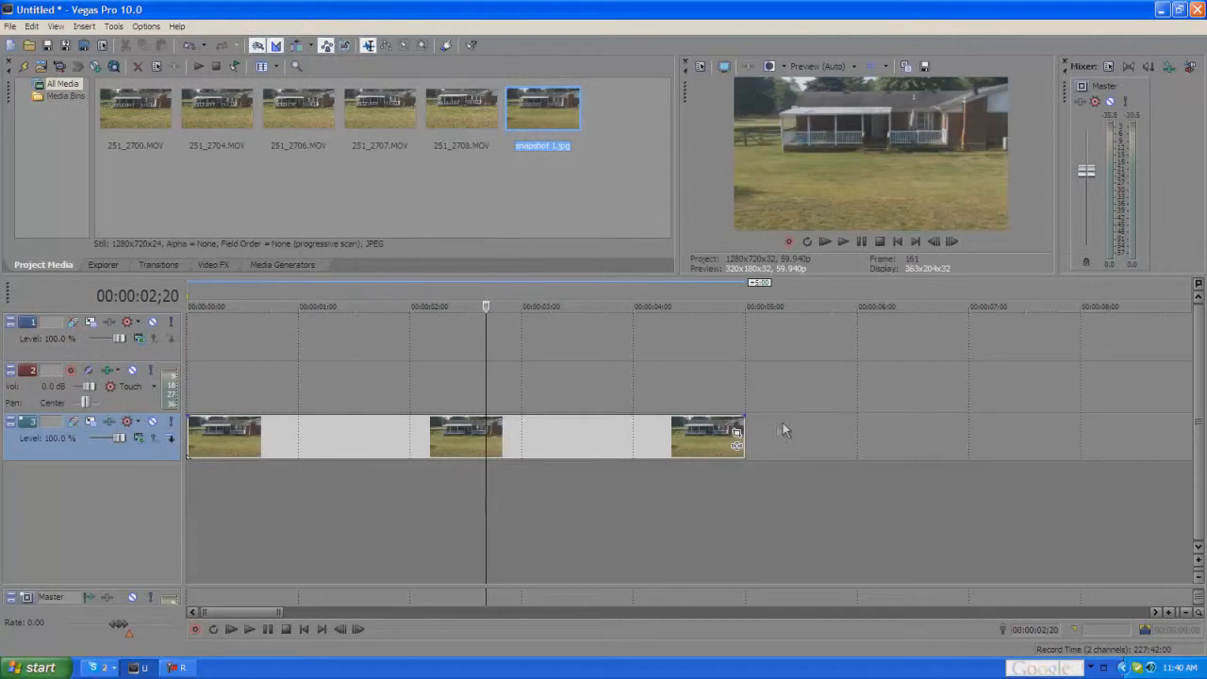
pyautogui.moveTo(740, 436); pyautogui.dragTo(912, 436)
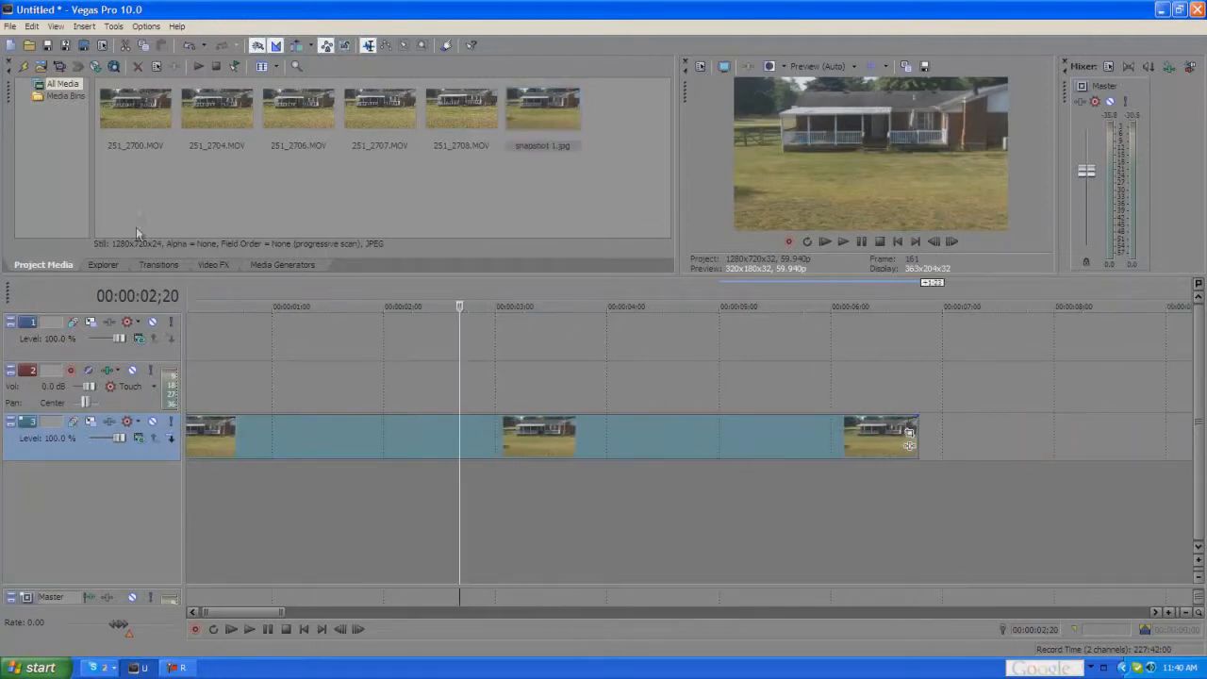
# Step: Place 251_2704.MOV with its audio at the start of the timeline on tracks 1 and 2
pyautogui.click(211, 112)
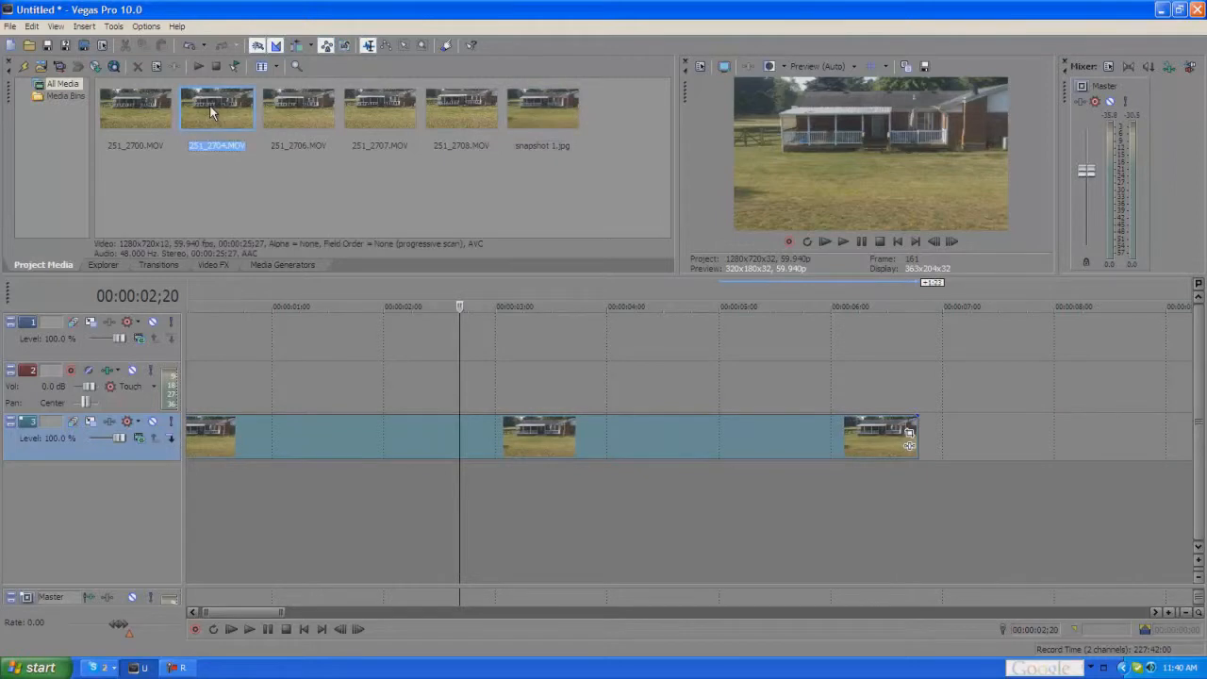
pyautogui.moveTo(294, 256); pyautogui.dragTo(428, 337)
pyautogui.moveTo(160, 337); pyautogui.dragTo(162, 339)
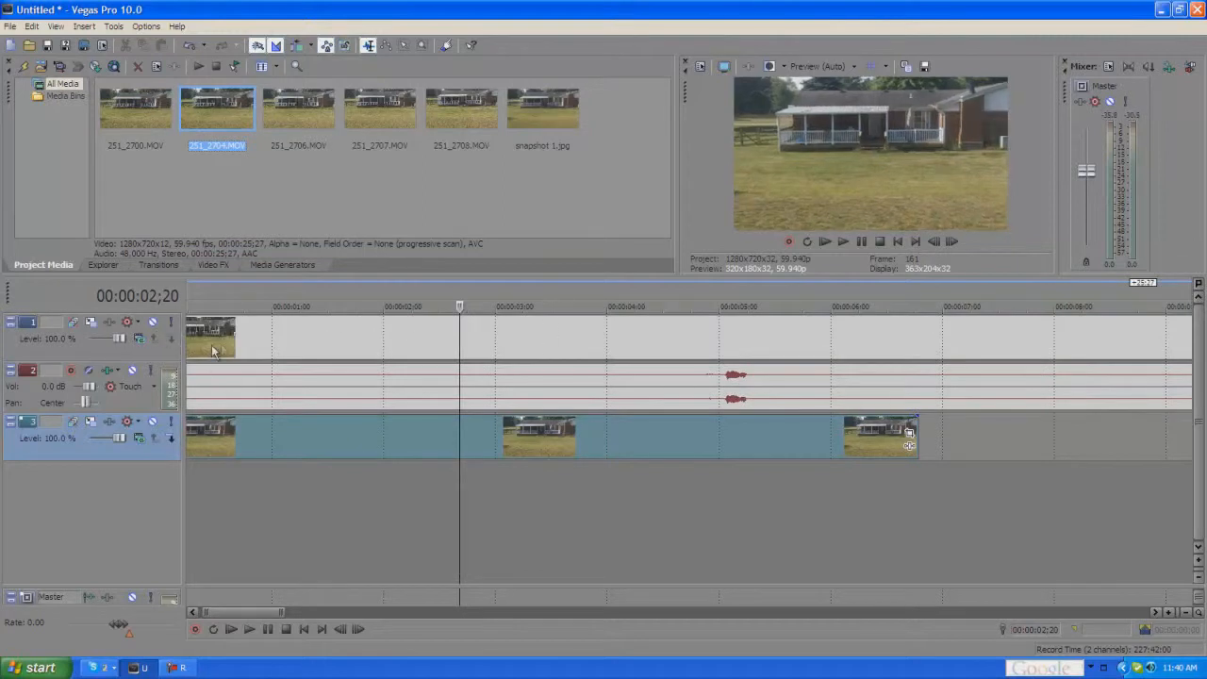
pyautogui.moveTo(271, 611); pyautogui.dragTo(231, 613)
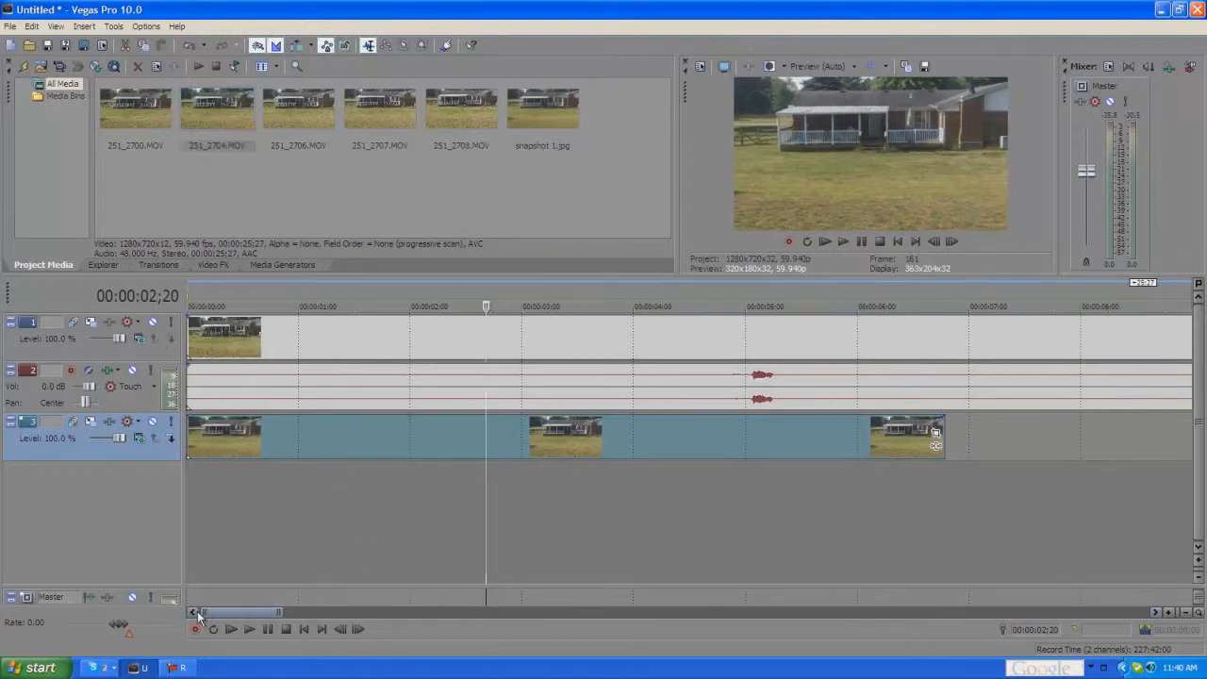
# Step: Scrub through the 251_2704.MOV clip on track 1 and set the playhead at 00:00:09;00
pyautogui.click(298, 331)
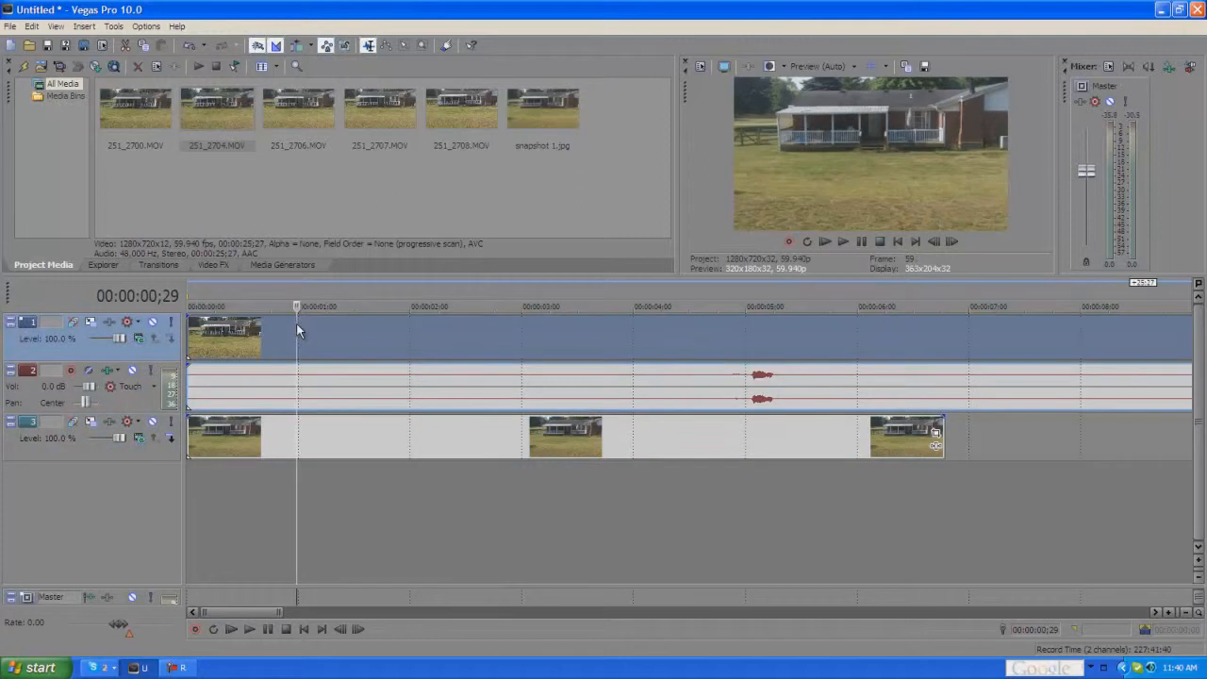
pyautogui.click(467, 349)
pyautogui.click(671, 346)
pyautogui.click(783, 347)
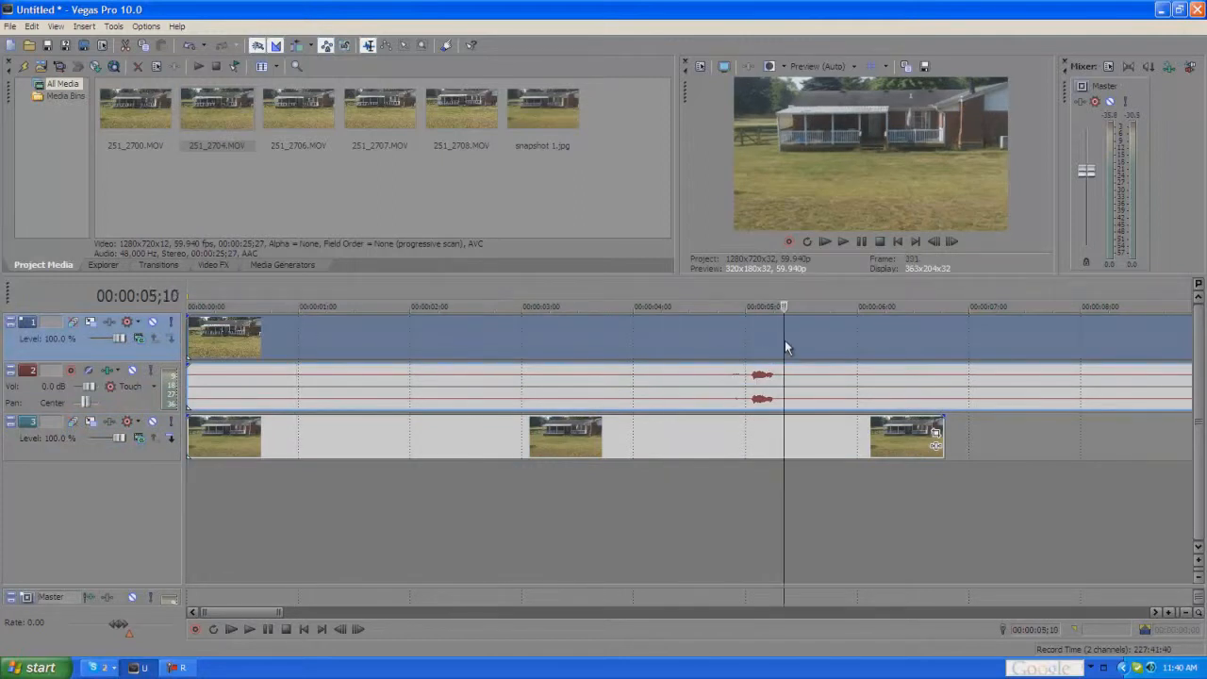
pyautogui.click(874, 344)
pyautogui.click(908, 343)
pyautogui.click(944, 345)
pyautogui.click(974, 343)
pyautogui.click(1005, 340)
pyautogui.click(1046, 338)
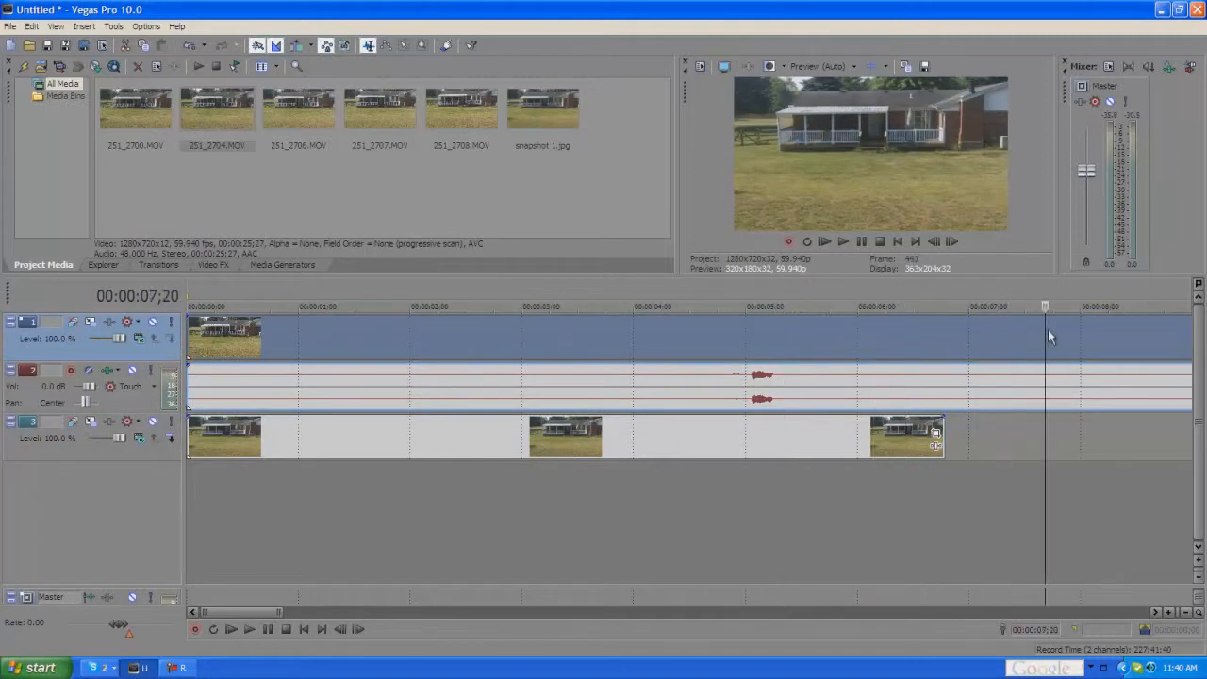
pyautogui.moveTo(268, 613); pyautogui.dragTo(297, 613)
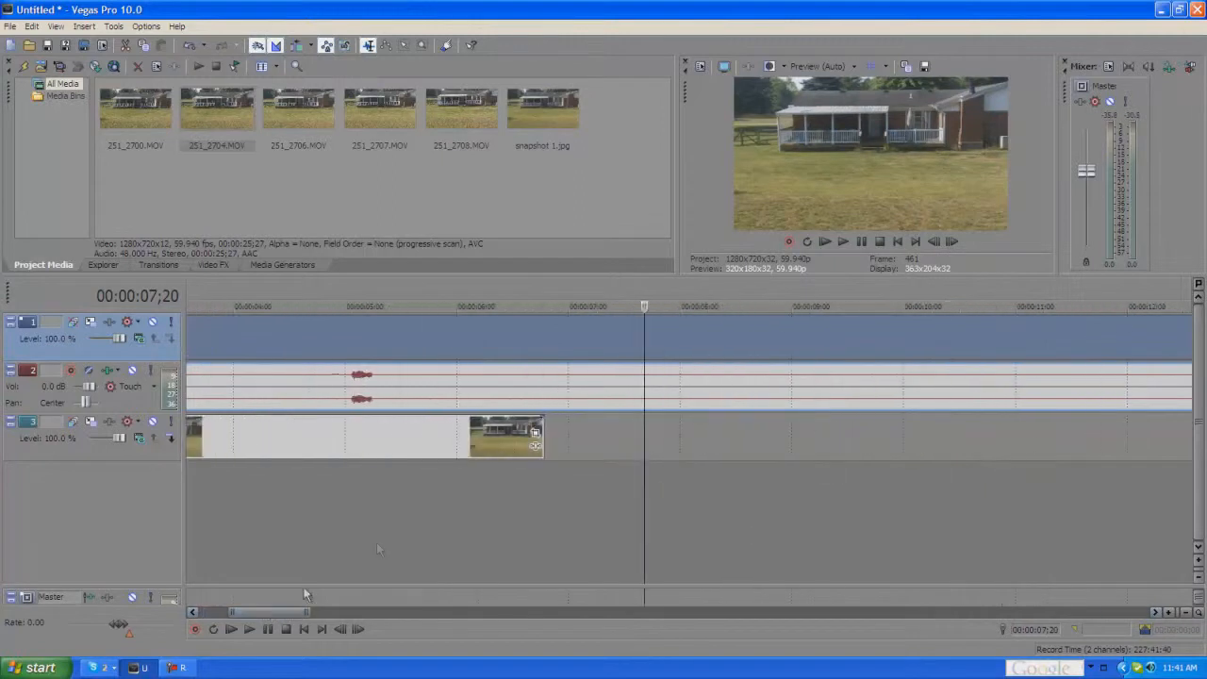
pyautogui.click(747, 328)
pyautogui.click(851, 341)
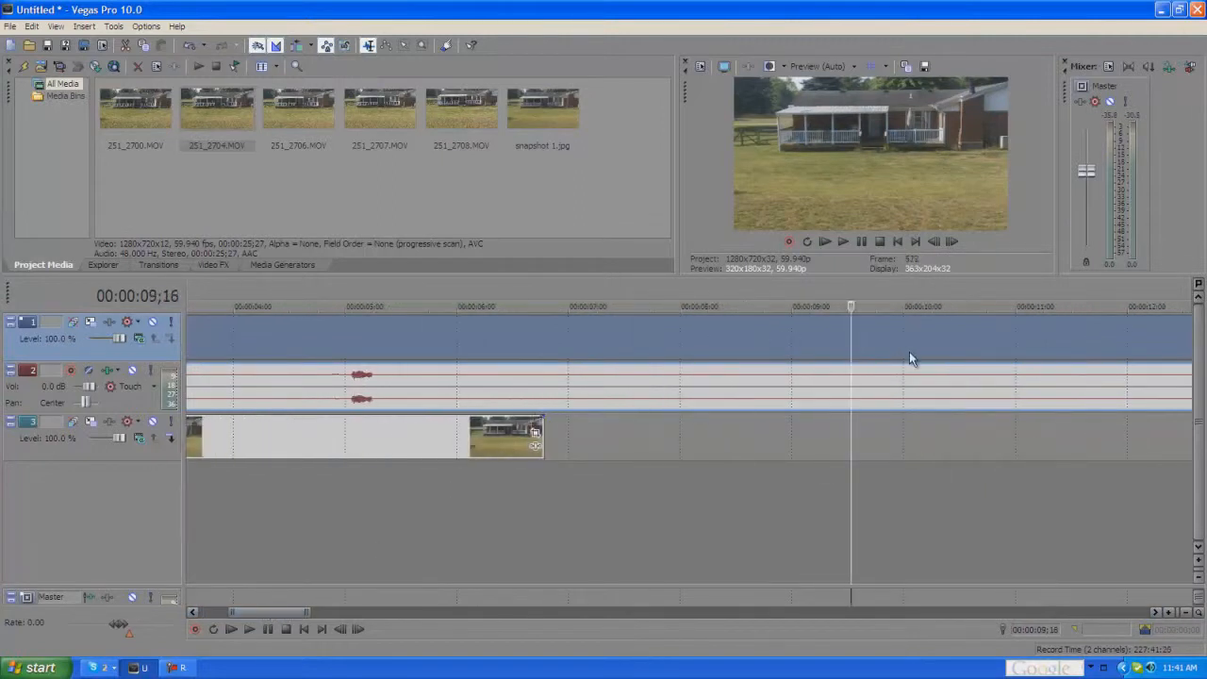
pyautogui.click(905, 346)
pyautogui.click(833, 336)
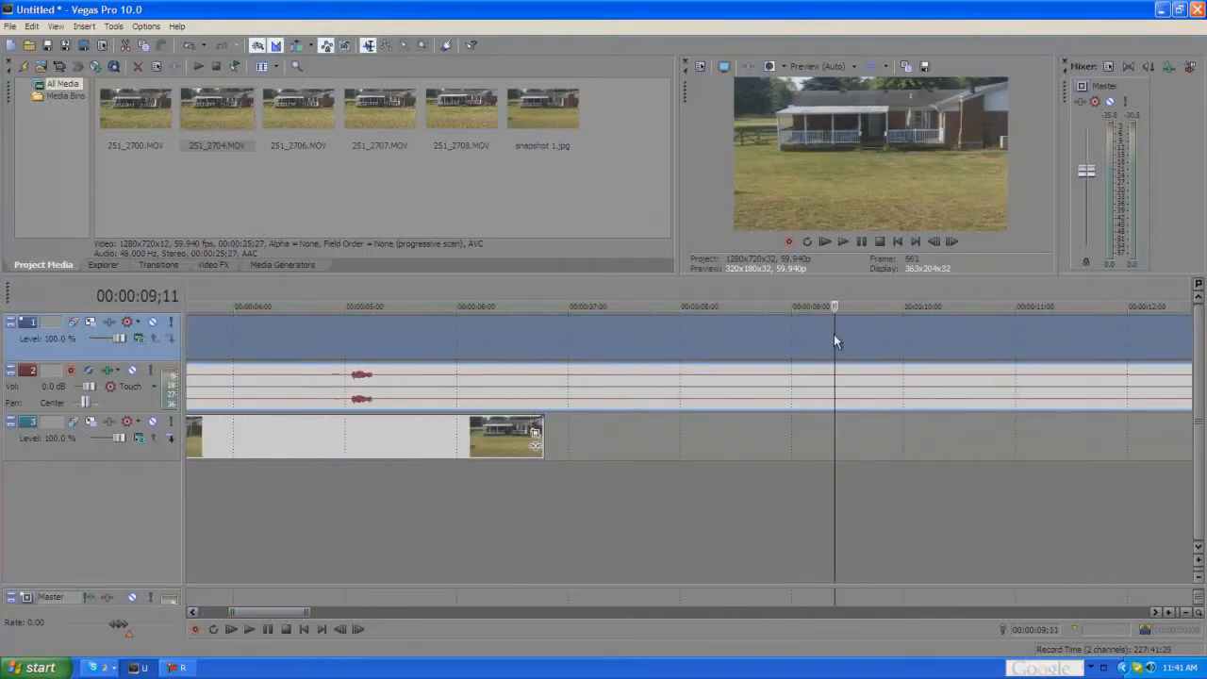
pyautogui.click(787, 347)
pyautogui.click(791, 348)
pyautogui.click(794, 349)
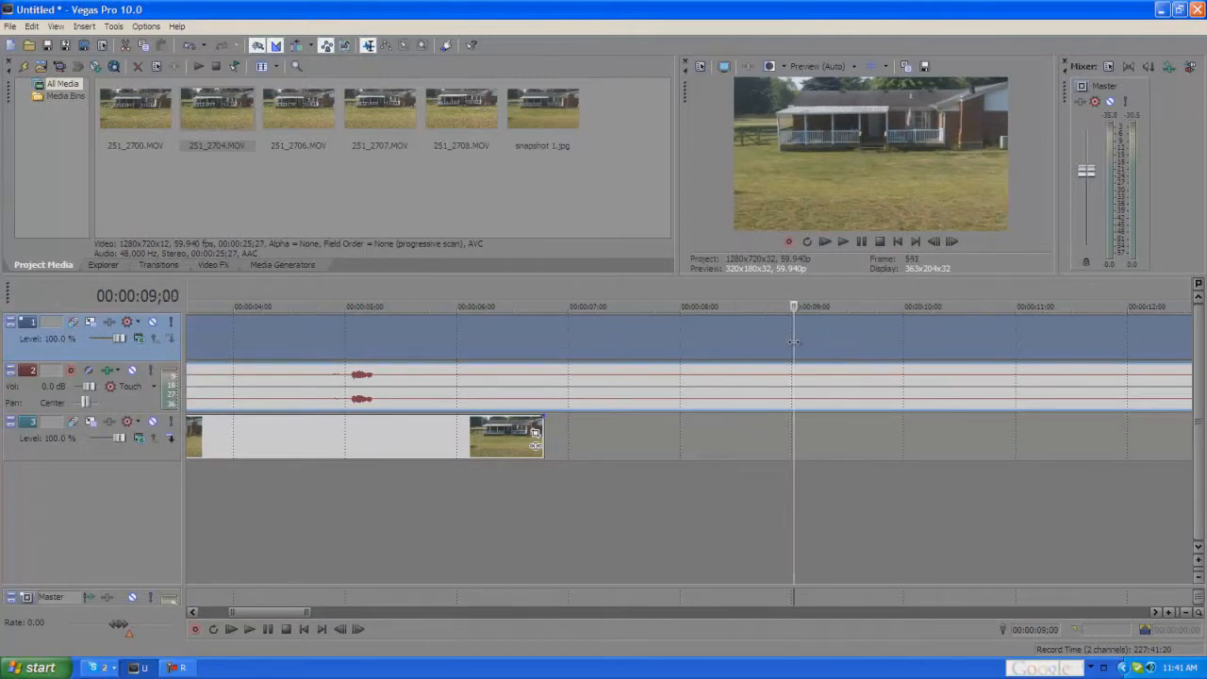
# Step: Cut off the part of the 251_2704.MOV clip before the playhead and move the remainder to the timeline start
pyautogui.press('s')
pyautogui.click(695, 336)
pyautogui.press('Delete')
pyautogui.moveTo(883, 340); pyautogui.dragTo(189, 357)
pyautogui.scroll(-5, 590, 427)
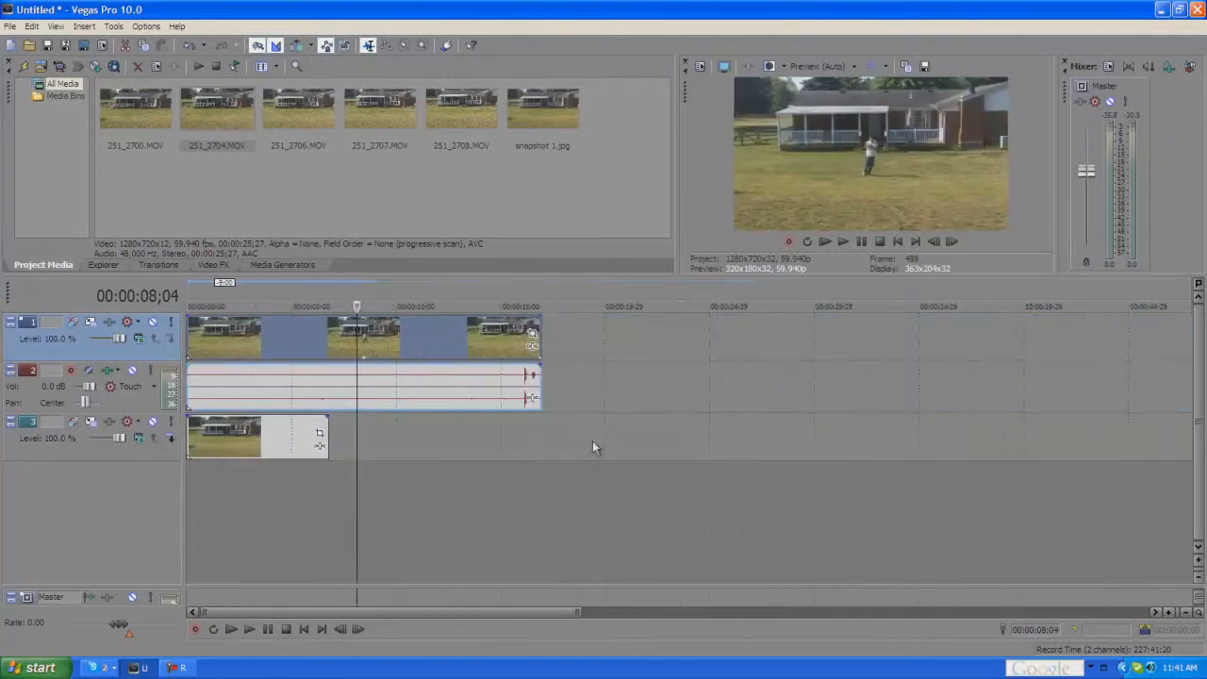
pyautogui.scroll(5, 592, 441)
# Step: Scrub through the person's run and trim the end of the 251_2704.MOV clip back to about 11 seconds
pyautogui.click(655, 360)
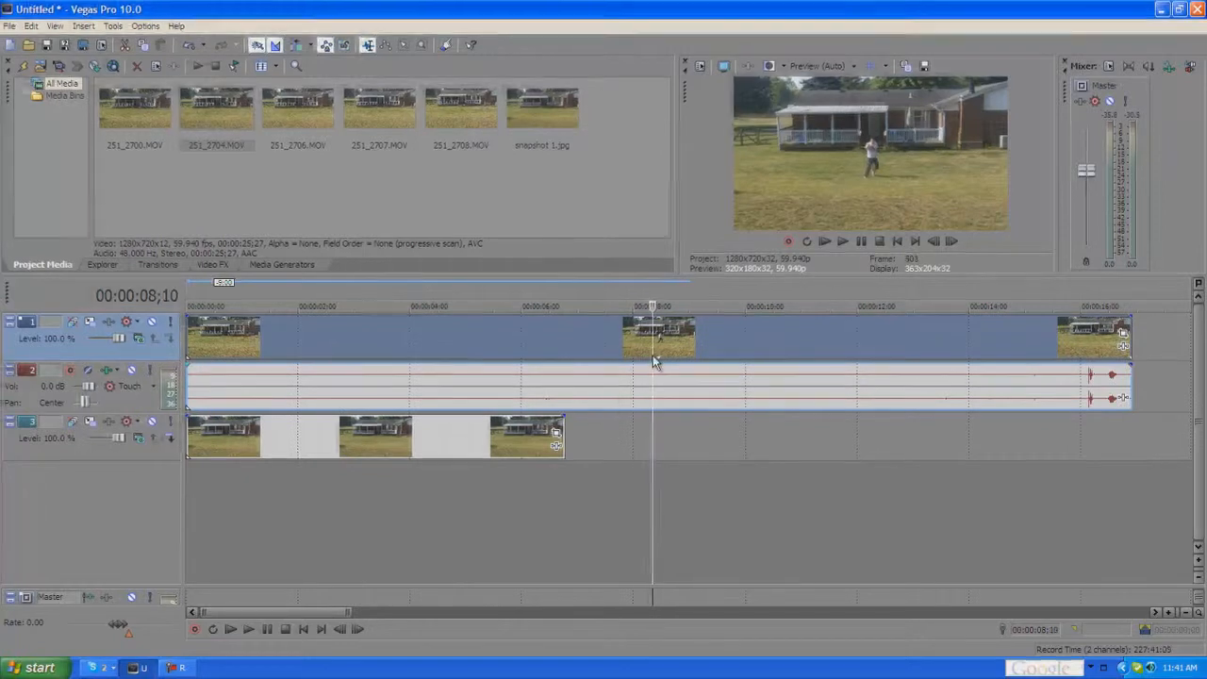
pyautogui.click(714, 347)
pyautogui.click(757, 357)
pyautogui.click(845, 340)
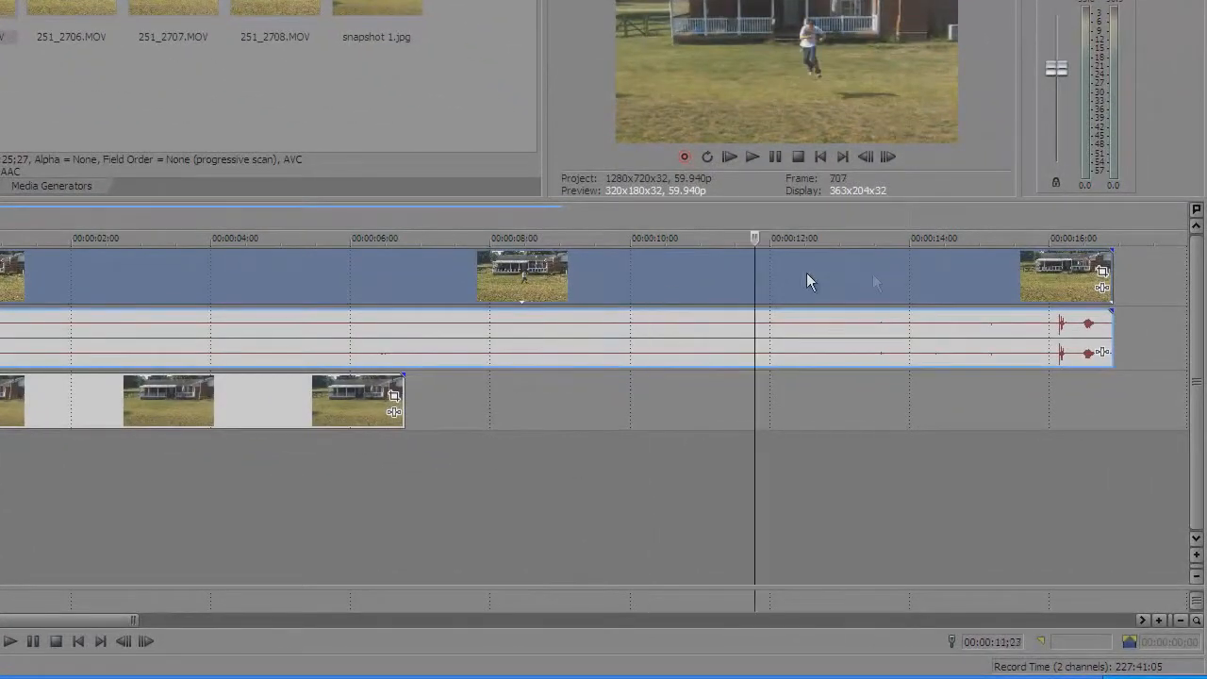
pyautogui.moveTo(1110, 271); pyautogui.dragTo(688, 293)
pyautogui.click(577, 288)
pyautogui.click(544, 279)
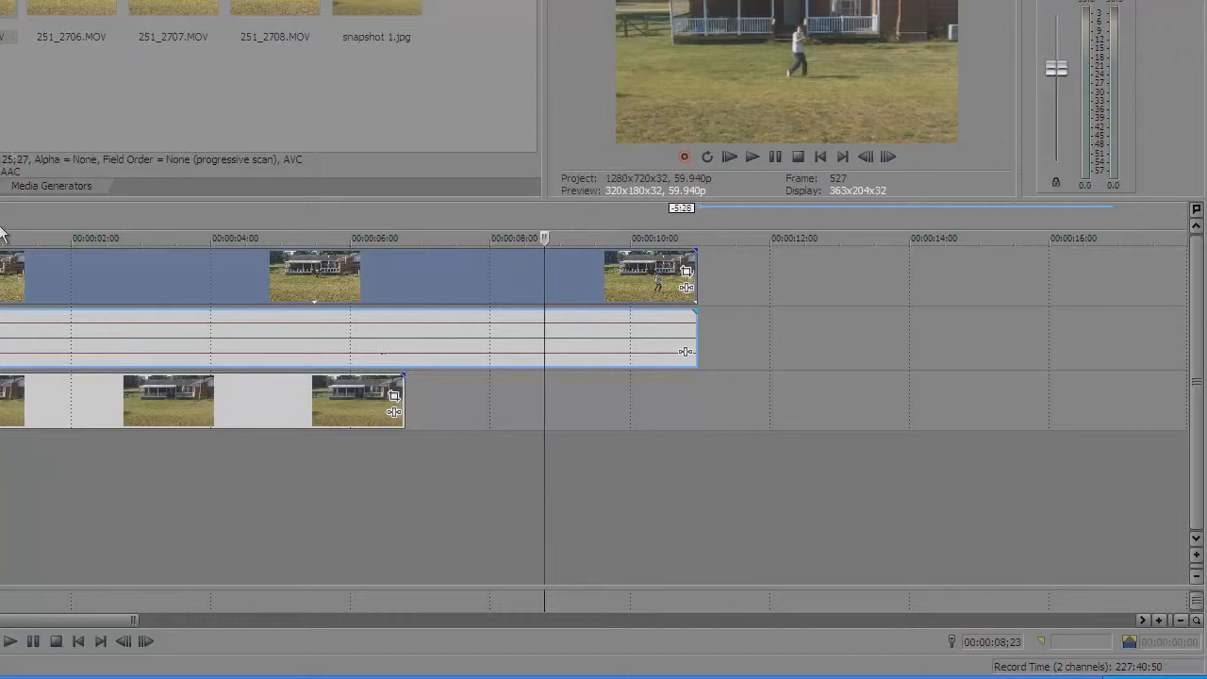
# Step: Place 251_2706.MOV with its audio after the first clip on tracks 1 and 2, starting at about 12 seconds
pyautogui.moveTo(78, 23); pyautogui.dragTo(674, 335)
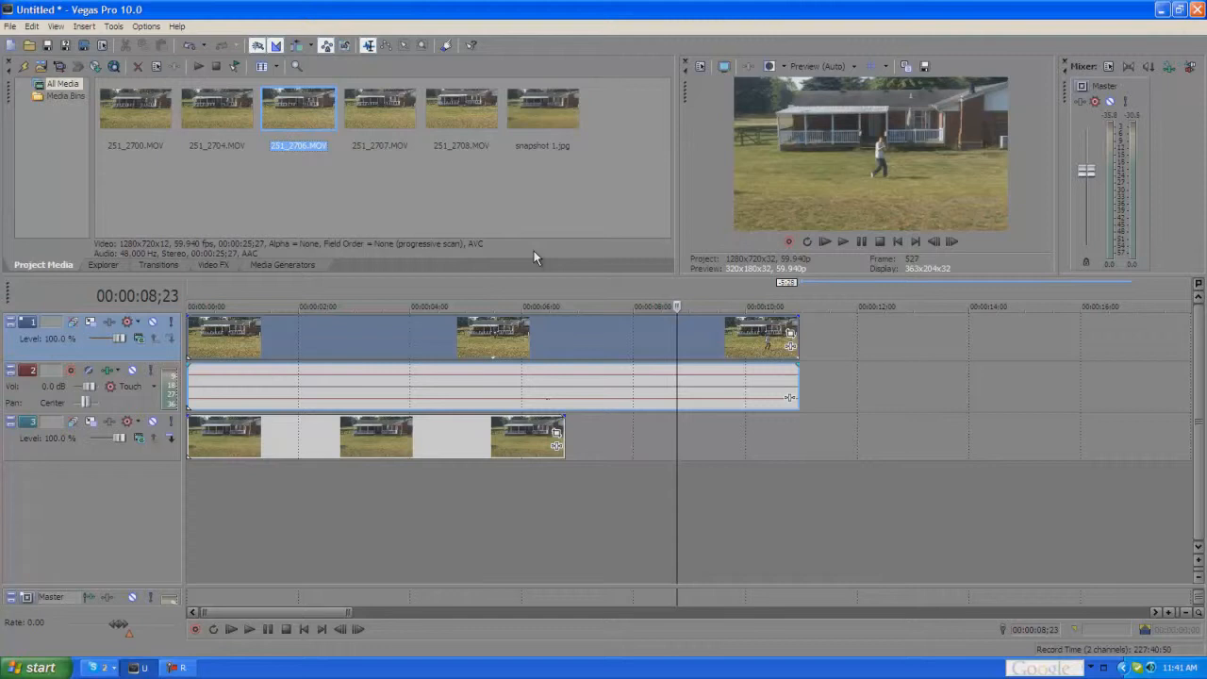
pyautogui.moveTo(285, 113); pyautogui.dragTo(629, 225)
pyautogui.moveTo(875, 349); pyautogui.dragTo(882, 343)
pyautogui.click(882, 342)
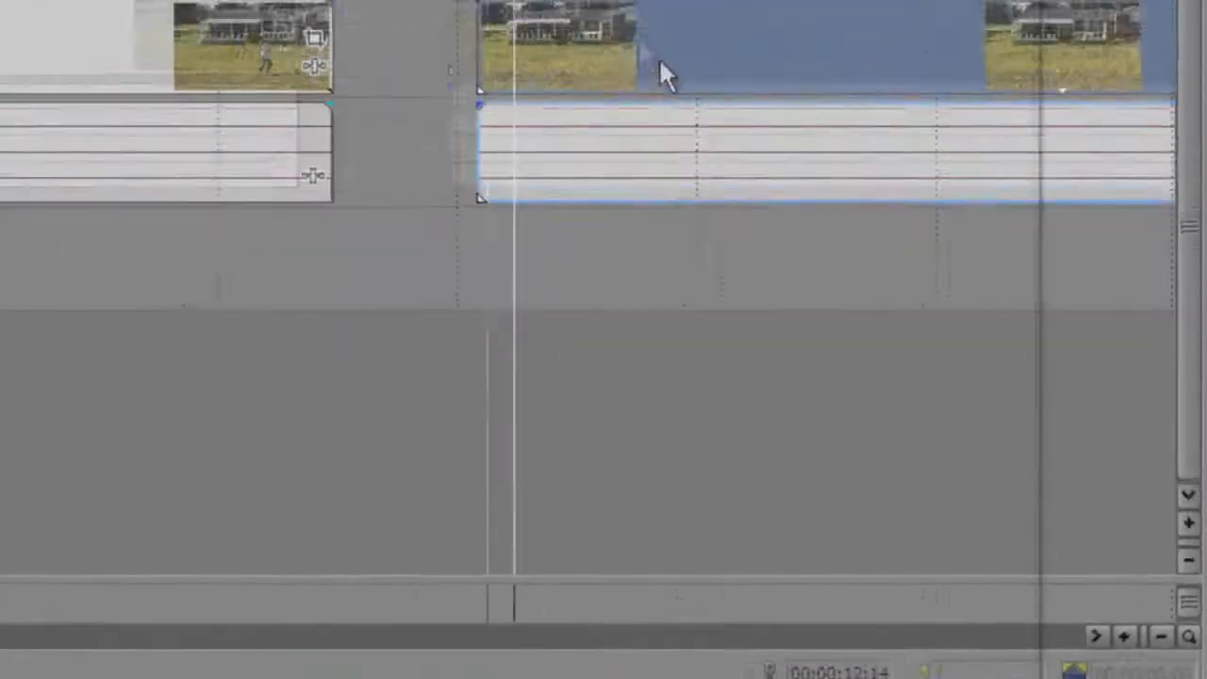
# Step: Ungroup the video and audio of the 251_2706.MOV clip and delete its audio
pyautogui.rightClick(947, 347)
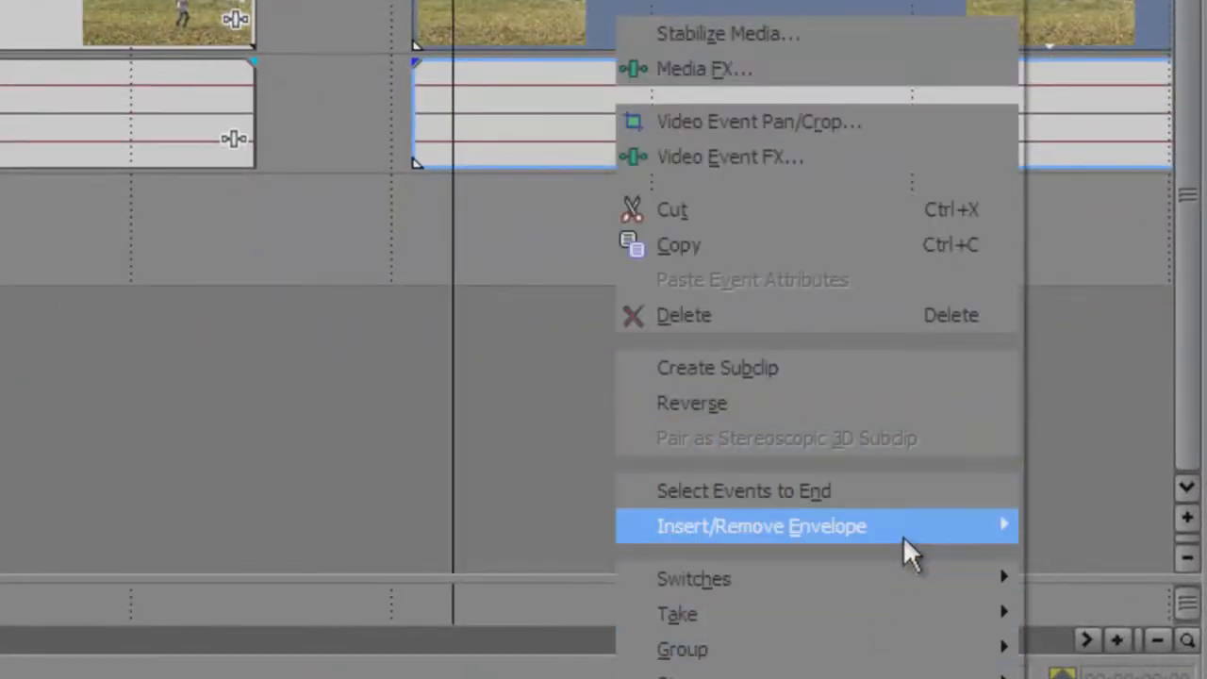
pyautogui.moveTo(897, 664)
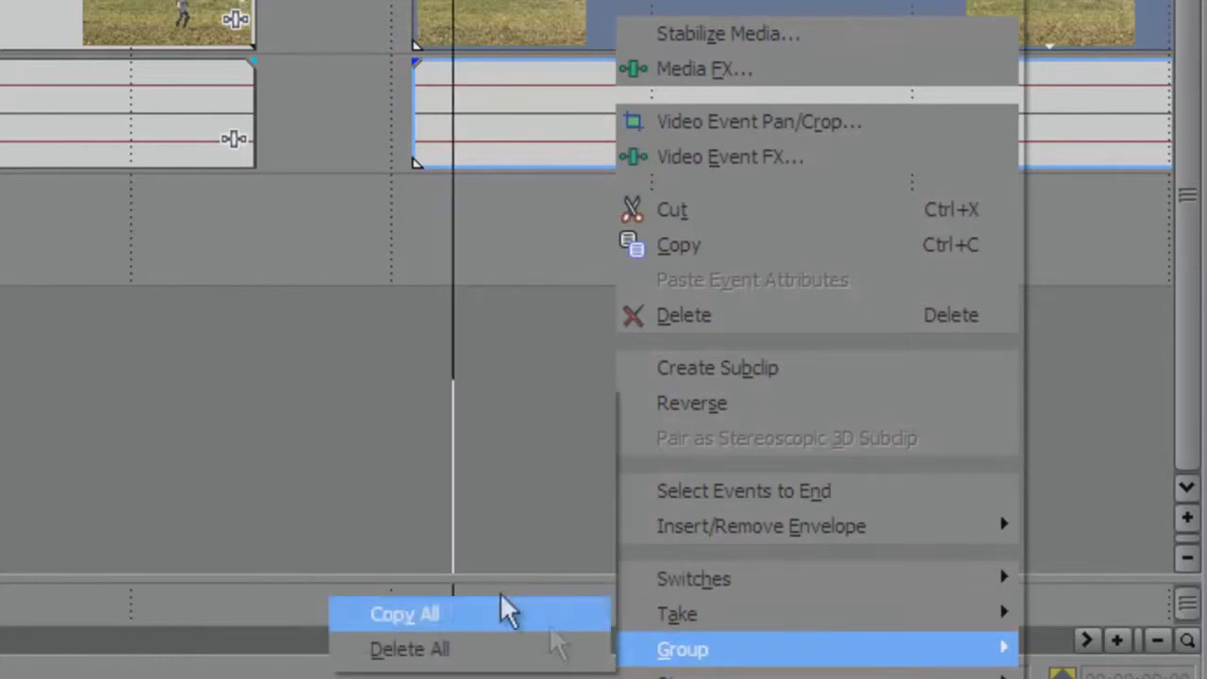
pyautogui.click(501, 456)
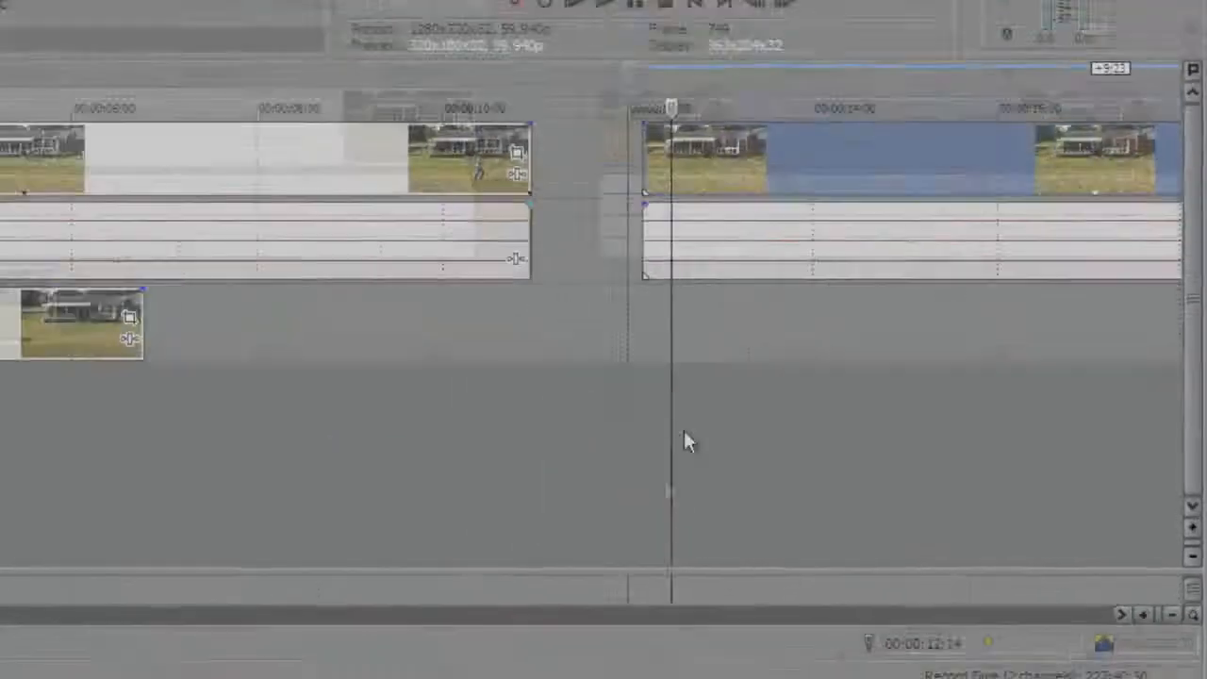
pyautogui.click(873, 326)
pyautogui.press('Delete')
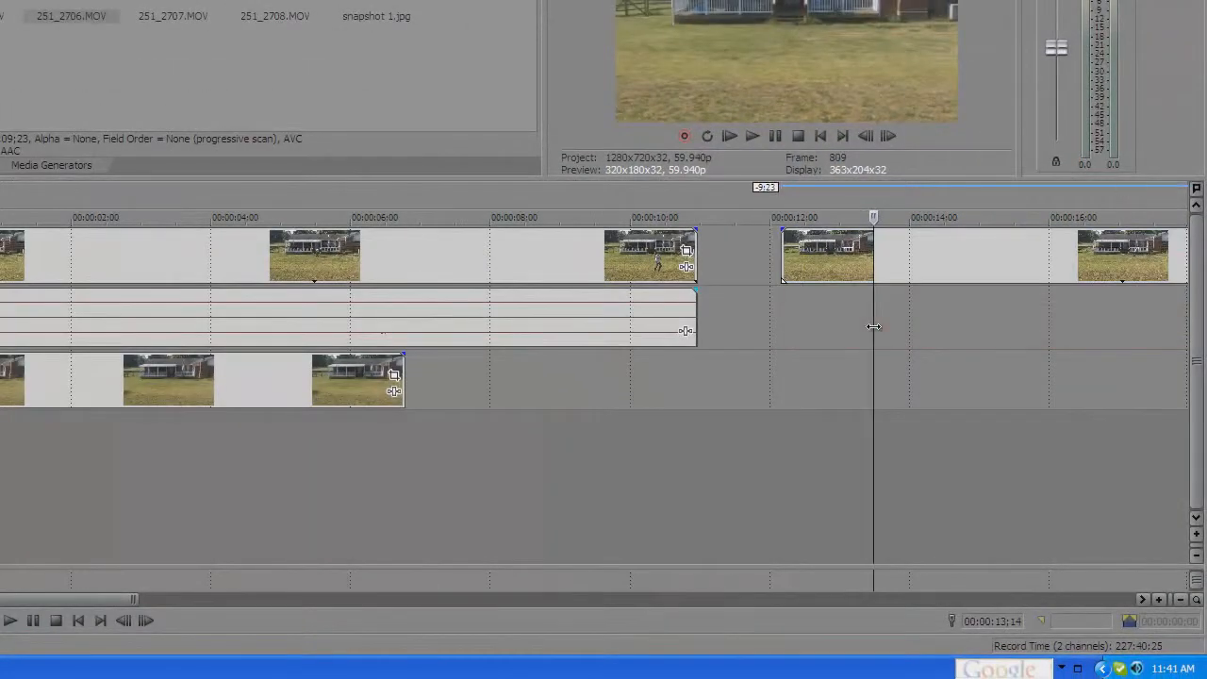
pyautogui.click(829, 253)
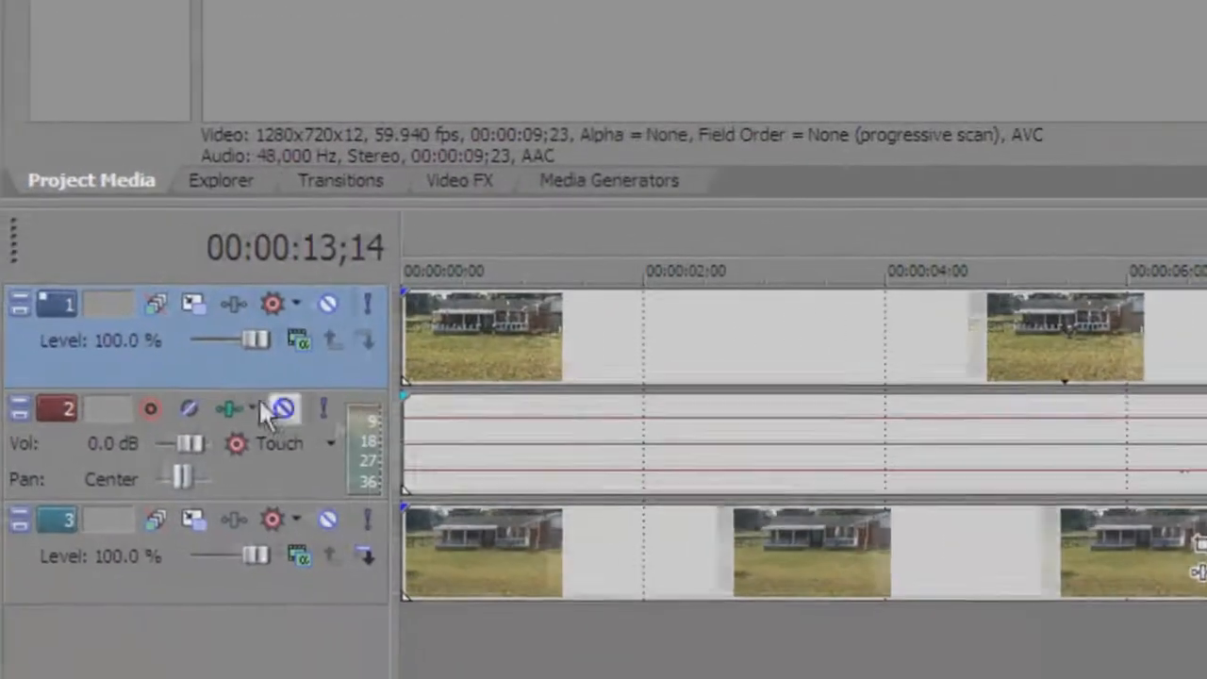
# Step: Insert a new video track at the top and move the audio track directly beneath it
pyautogui.rightClick(254, 388)
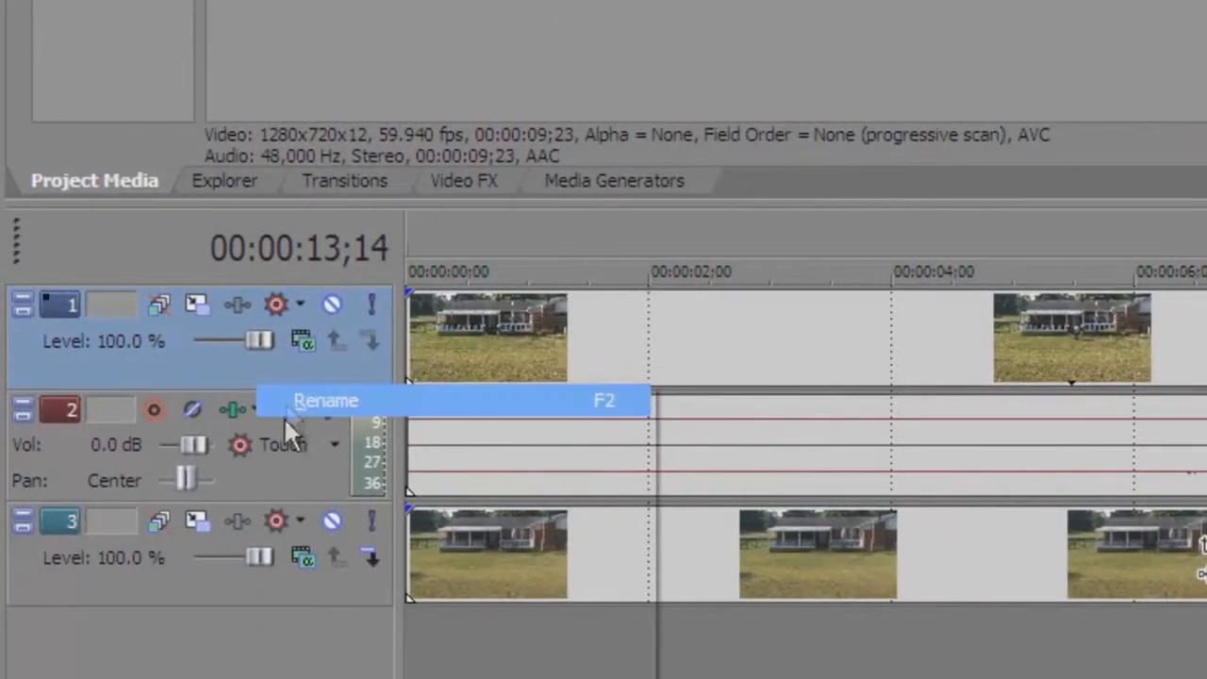
pyautogui.click(331, 448)
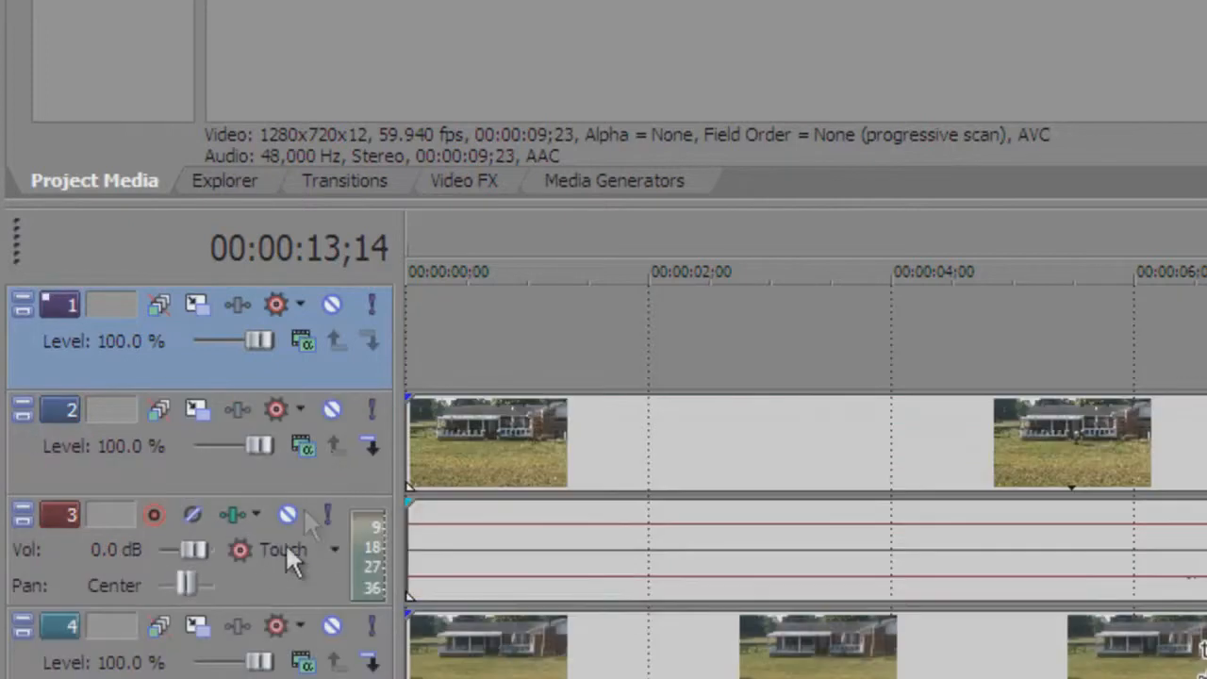
pyautogui.moveTo(247, 580); pyautogui.dragTo(280, 396)
# Step: Move the 251_2704.MOV video clip up onto the new top video track
pyautogui.moveTo(573, 548); pyautogui.dragTo(590, 343)
pyautogui.click(824, 330)
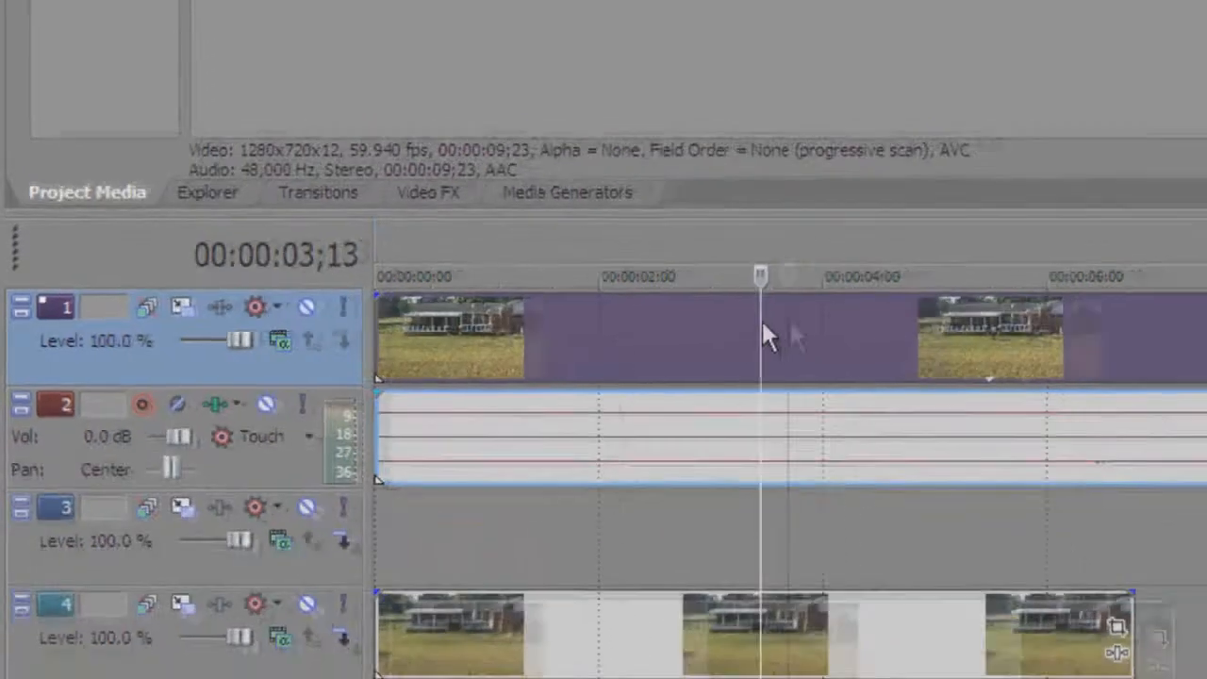
# Step: Move the track 3 clip back to about 10.8 seconds and trim its start to about 13.8 seconds
pyautogui.click(556, 370)
pyautogui.click(723, 359)
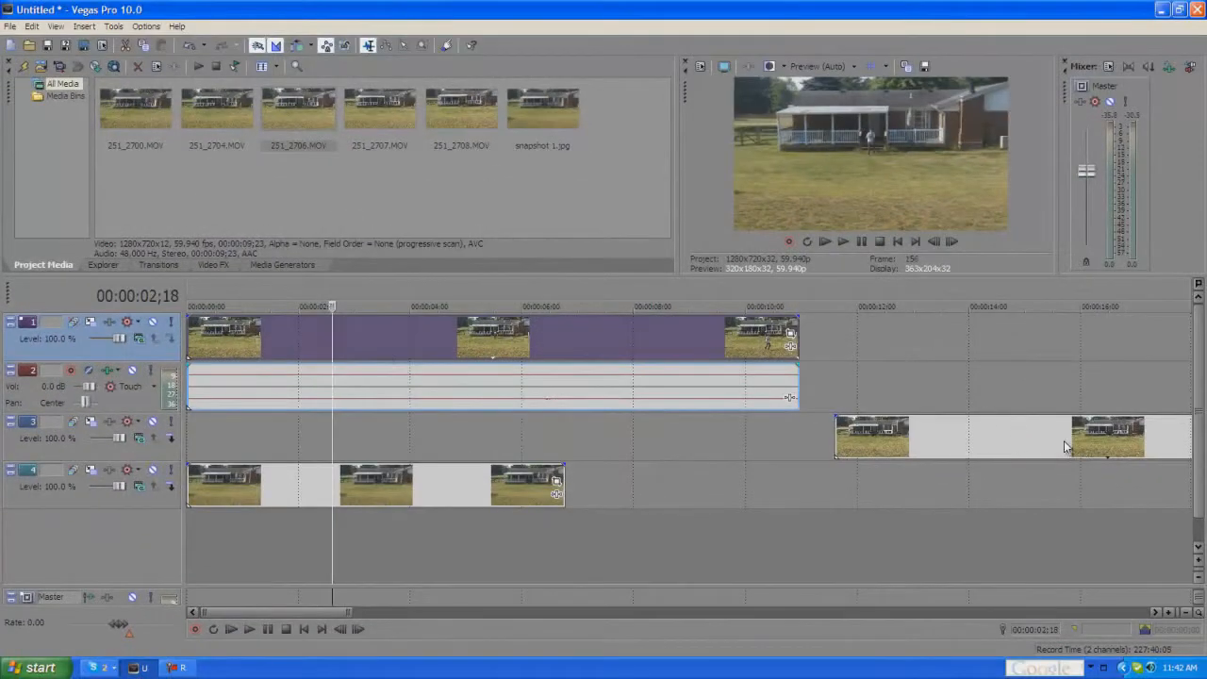
pyautogui.moveTo(1065, 446); pyautogui.dragTo(991, 442)
pyautogui.click(798, 454)
pyautogui.click(851, 435)
pyautogui.click(859, 429)
pyautogui.click(968, 428)
pyautogui.click(953, 433)
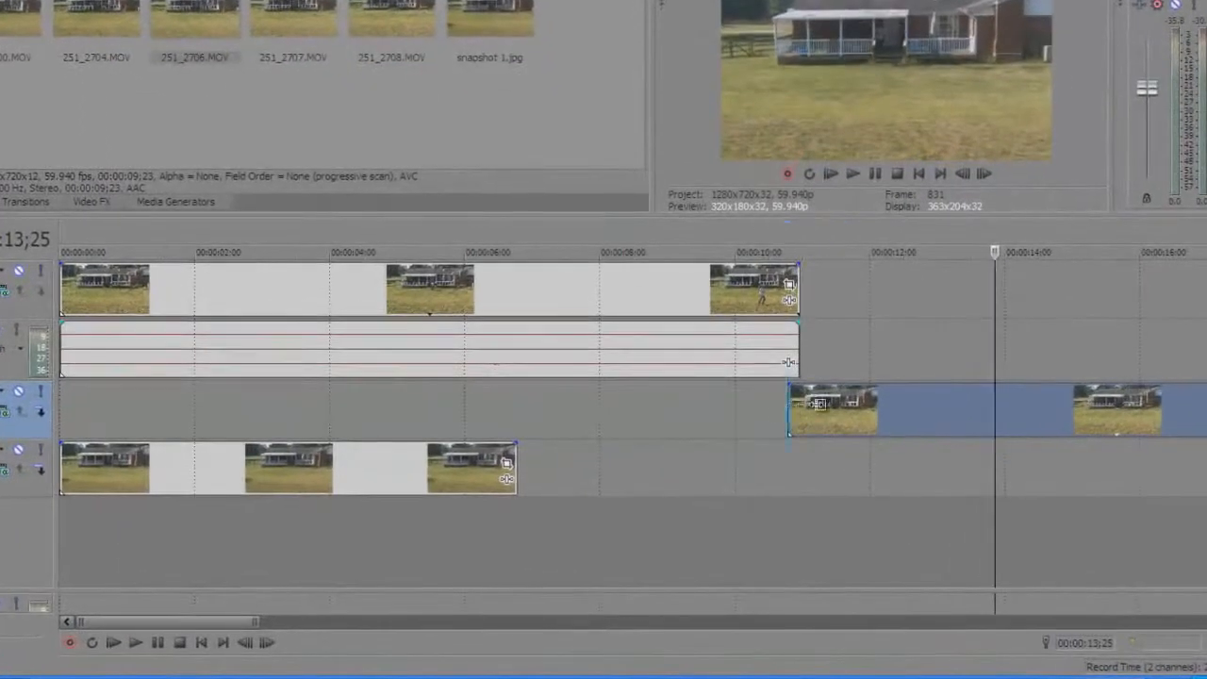
pyautogui.moveTo(792, 436); pyautogui.dragTo(960, 431)
# Step: Move the trimmed track 3 clip to start at about 9.5 seconds and trim its end to about 14.5 seconds
pyautogui.moveTo(1068, 399); pyautogui.dragTo(769, 434)
pyautogui.click(1027, 406)
pyautogui.click(1078, 412)
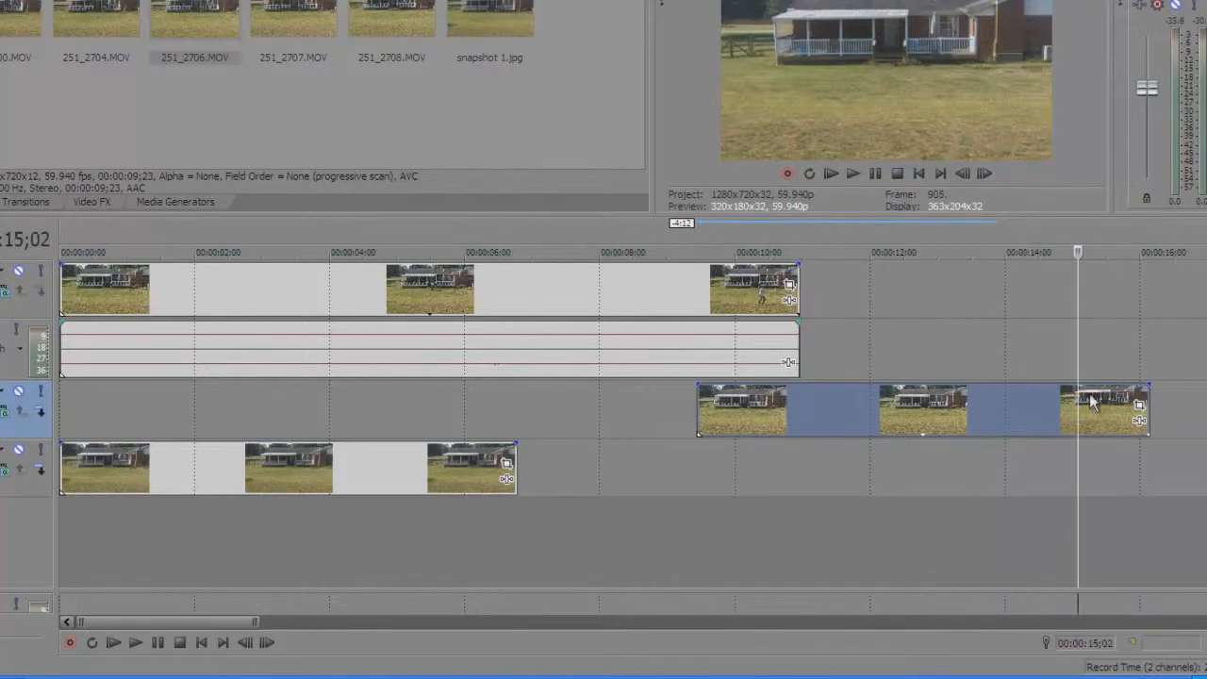
pyautogui.moveTo(1147, 404); pyautogui.dragTo(1037, 415)
# Step: Move the track 3 clip earlier so that it starts at about 5 seconds under the top clip
pyautogui.click(958, 418)
pyautogui.click(746, 421)
pyautogui.moveTo(875, 415); pyautogui.dragTo(643, 399)
pyautogui.moveTo(481, 401); pyautogui.dragTo(420, 407)
# Step: Trim about 2 seconds off the beginning of the 251_2704.MOV clip and its audio, keeping them at the timeline start
pyautogui.click(297, 370)
pyautogui.click(202, 315)
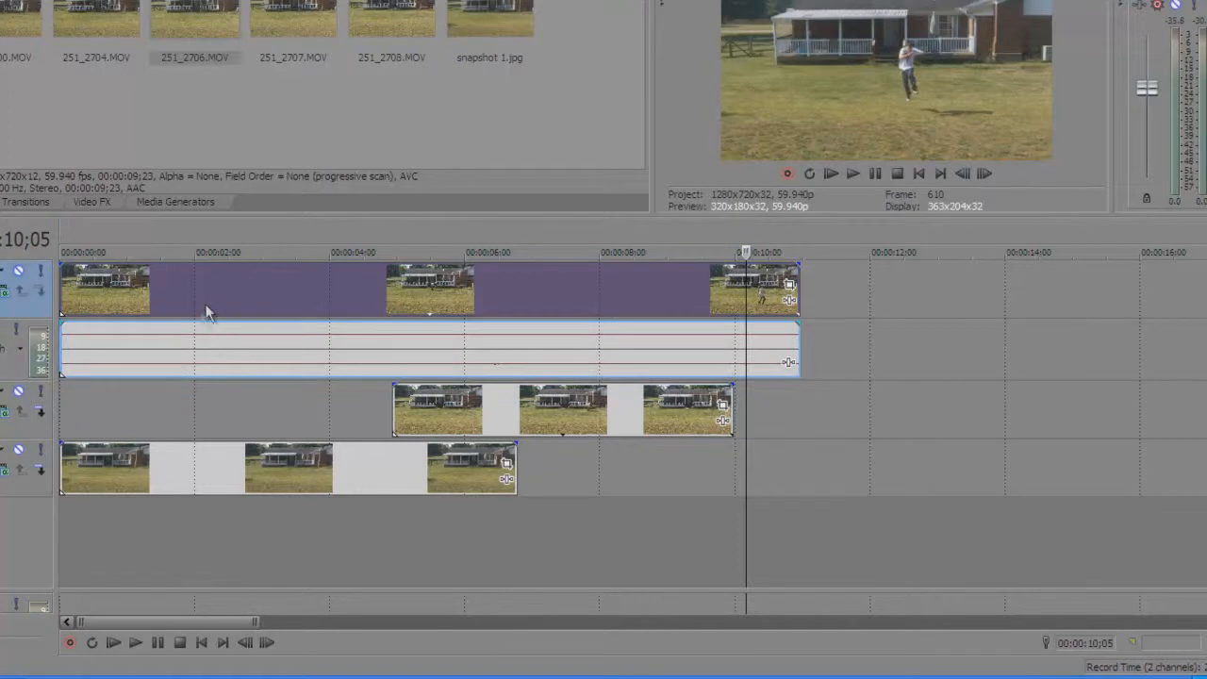
pyautogui.click(219, 300)
pyautogui.click(200, 299)
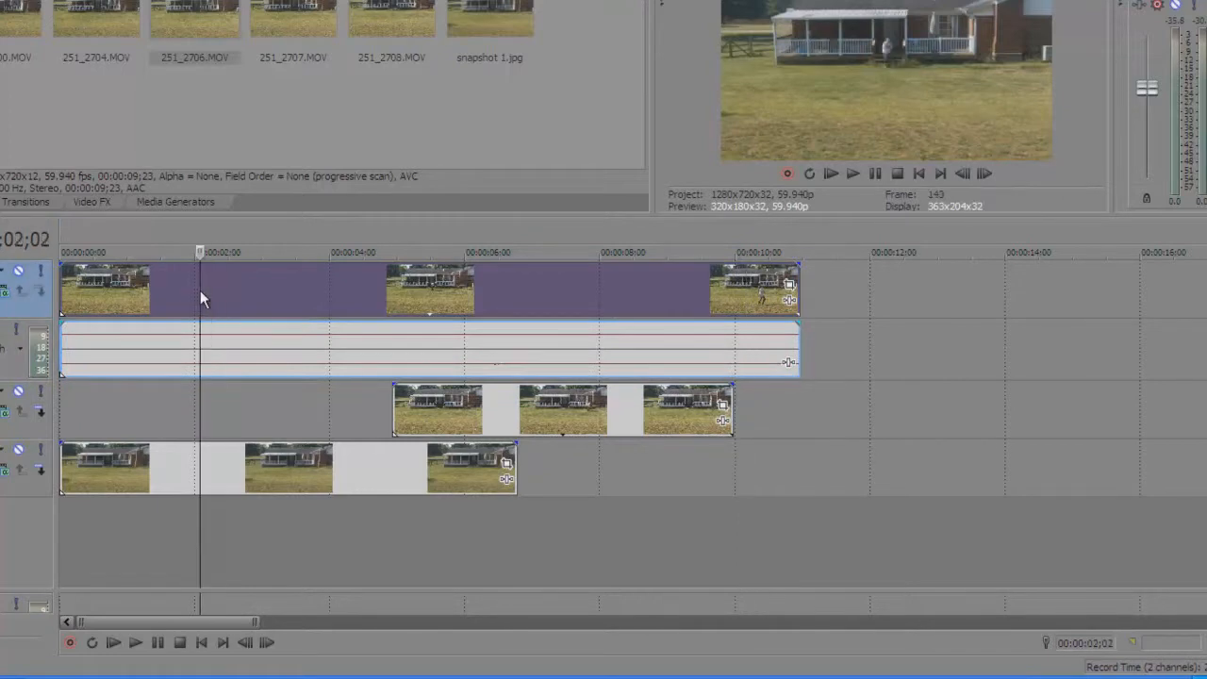
pyautogui.moveTo(58, 291); pyautogui.dragTo(181, 301)
# Step: Trim the track 3 clip slightly in empty timeline space and place it at about 4 seconds, ending with the top clip
pyautogui.moveTo(569, 413); pyautogui.dragTo(389, 413)
pyautogui.click(264, 408)
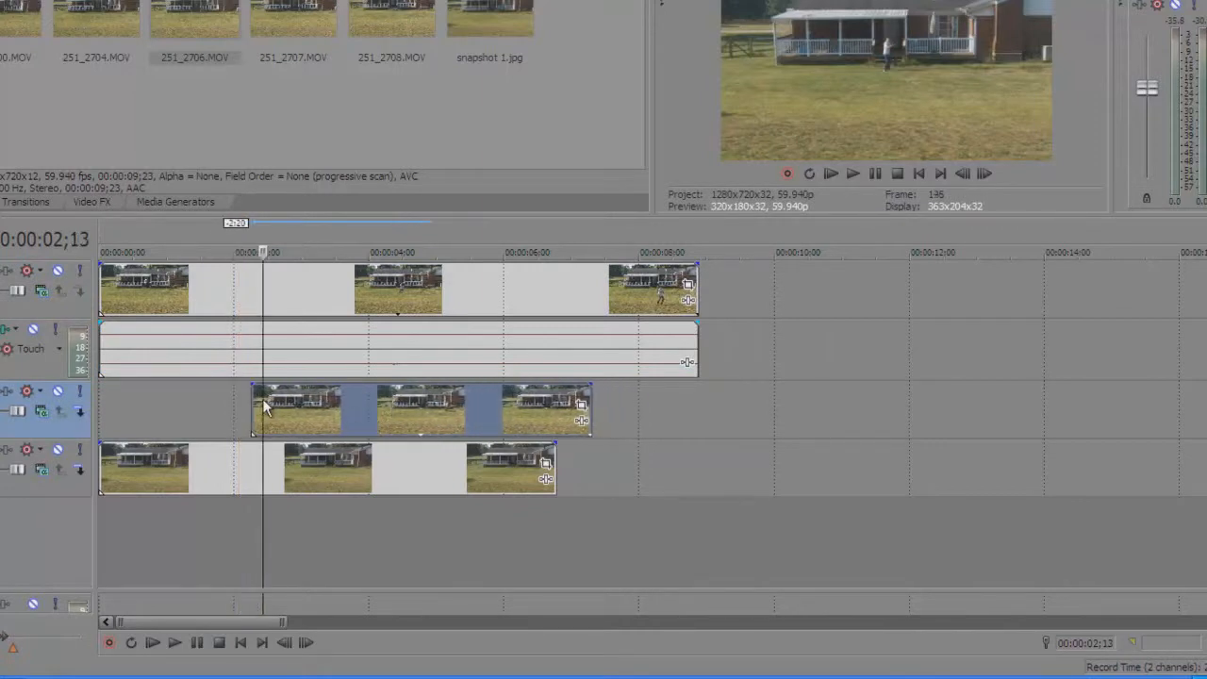
pyautogui.moveTo(264, 407); pyautogui.dragTo(781, 407)
pyautogui.click(806, 400)
pyautogui.click(863, 407)
pyautogui.click(849, 407)
pyautogui.click(797, 422)
pyautogui.moveTo(941, 379); pyautogui.dragTo(481, 432)
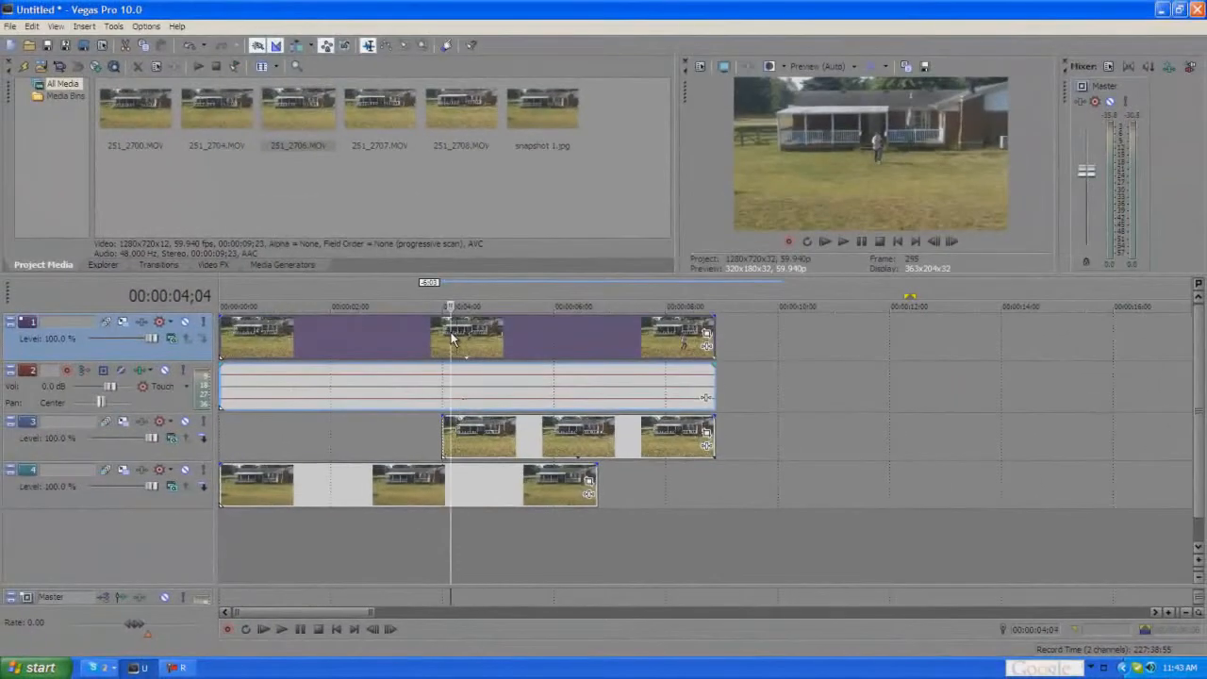
# Step: Move the track 3 clip to the very start of the timeline
pyautogui.click(395, 296)
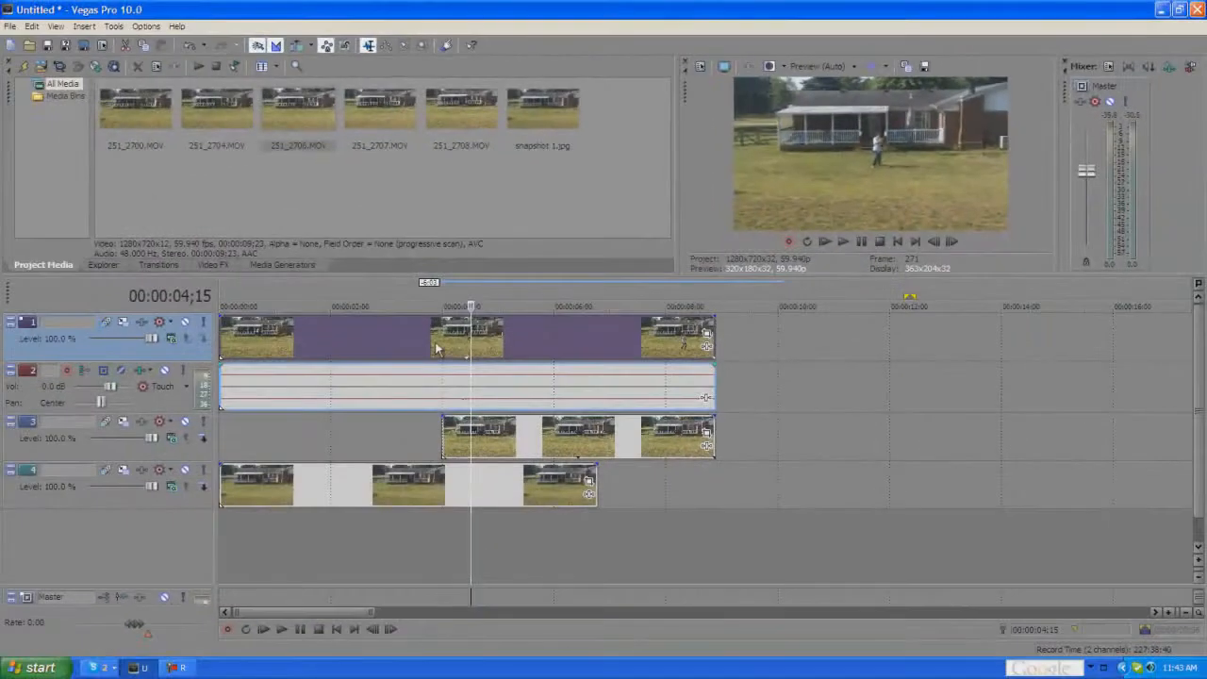
pyautogui.click(441, 347)
pyautogui.moveTo(542, 458); pyautogui.dragTo(309, 419)
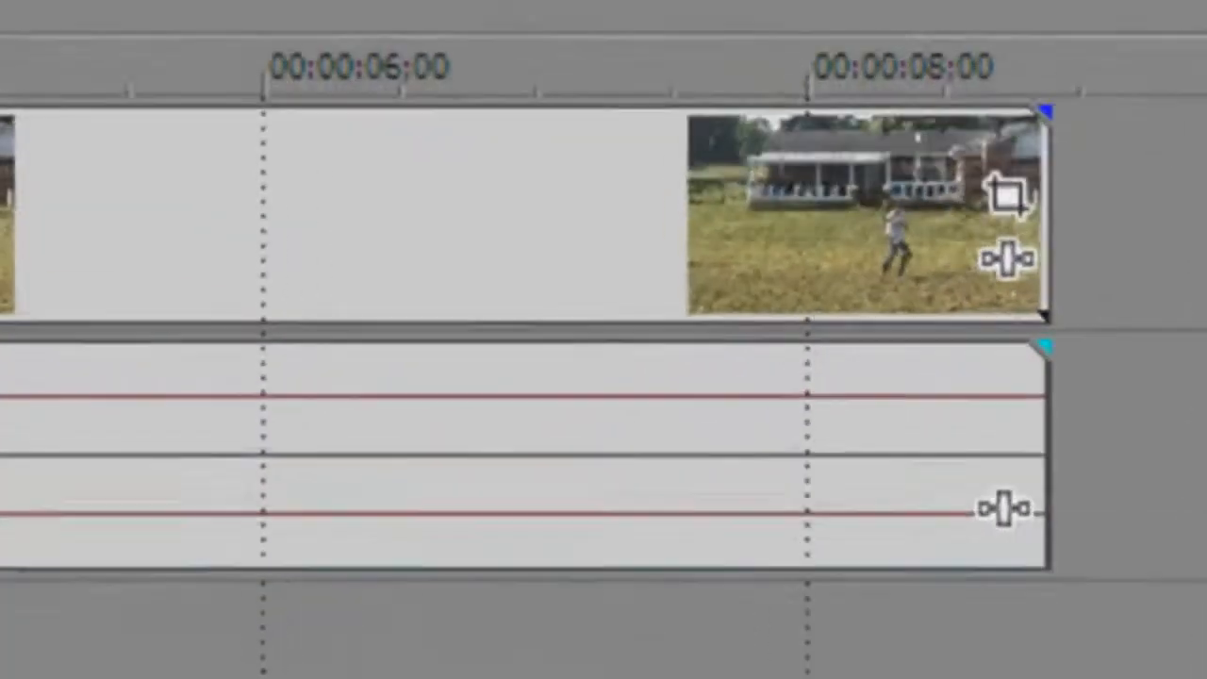
# Step: Open Event Pan/Crop for the 251_2704 clip, enable its Mask and select the Normal Edit Tool
pyautogui.click(226, 350)
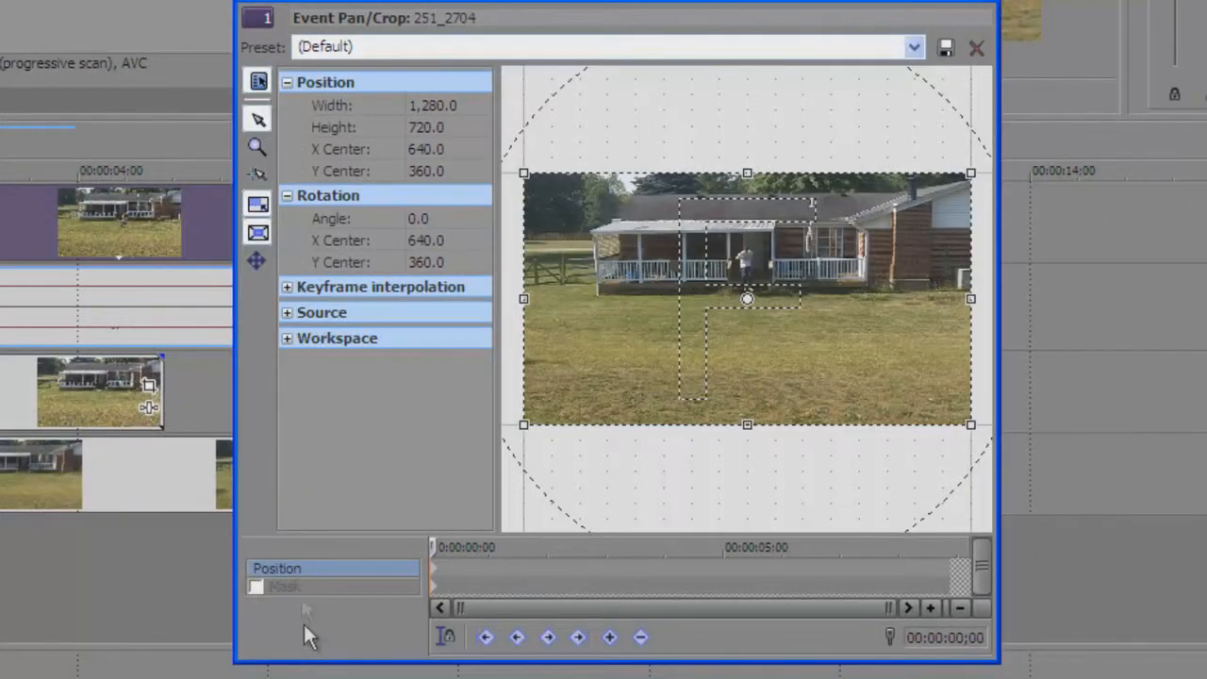
pyautogui.click(255, 587)
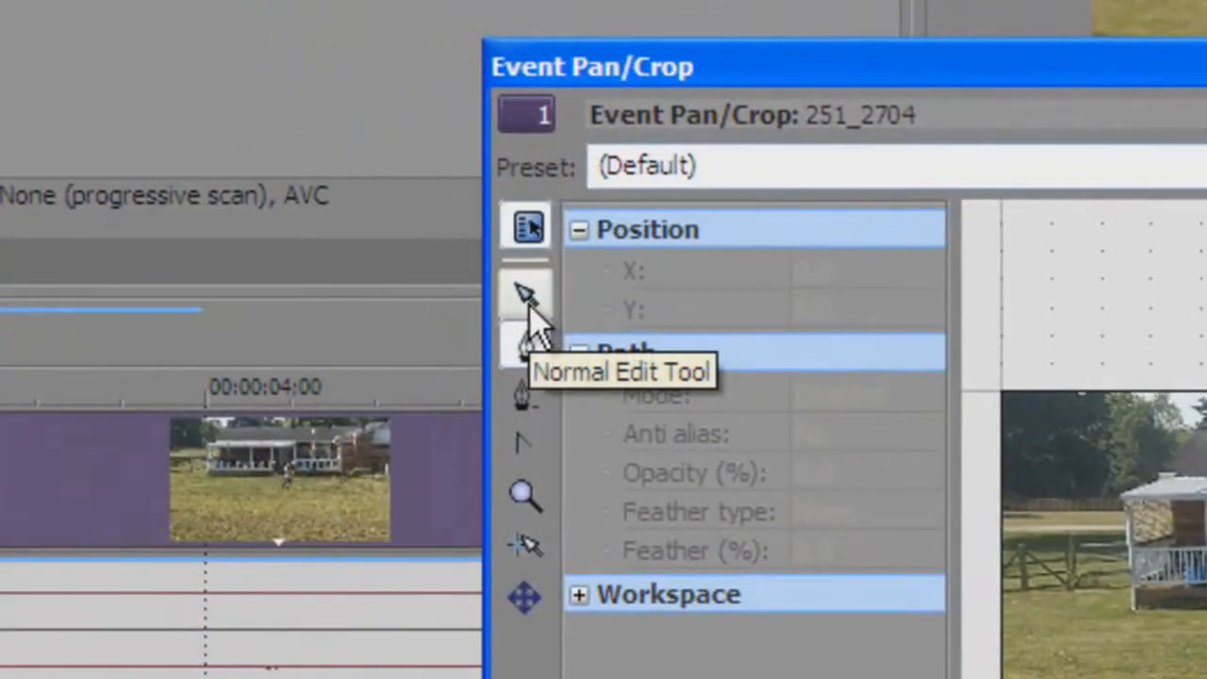
pyautogui.click(529, 307)
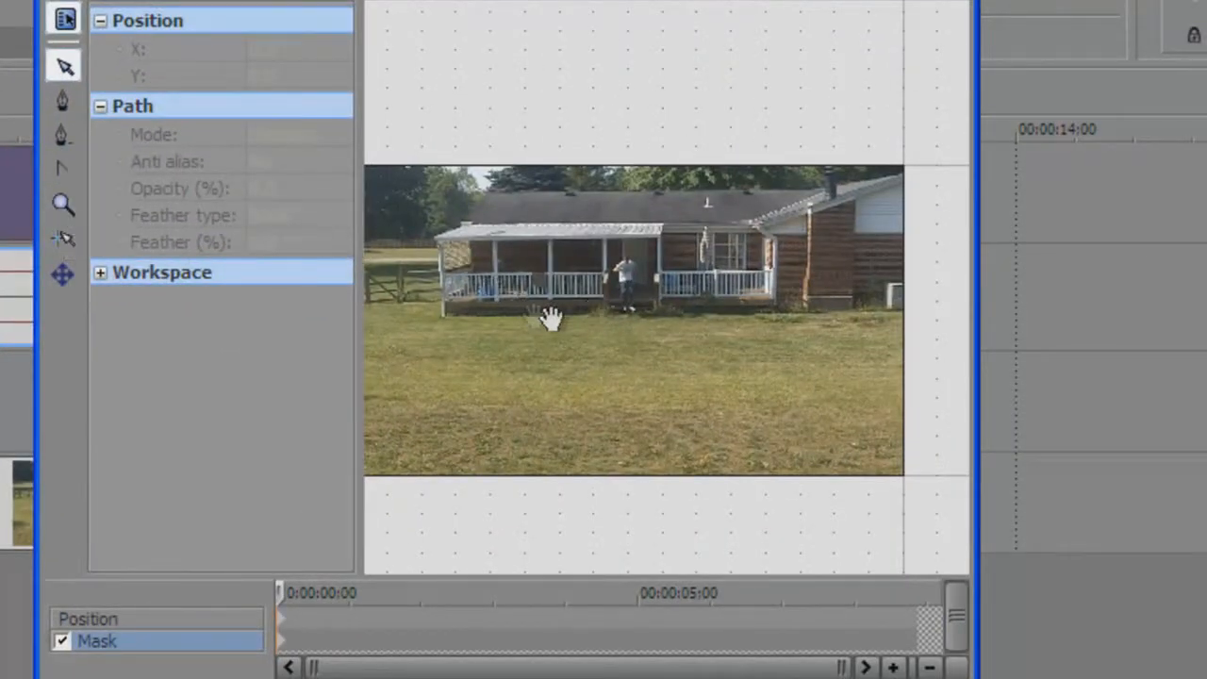
# Step: Draw a closed mask around the actor on the porch steps at the first frame with the Anchor Creation Tool
pyautogui.scroll(2, 618, 350)
pyautogui.scroll(5, 618, 350)
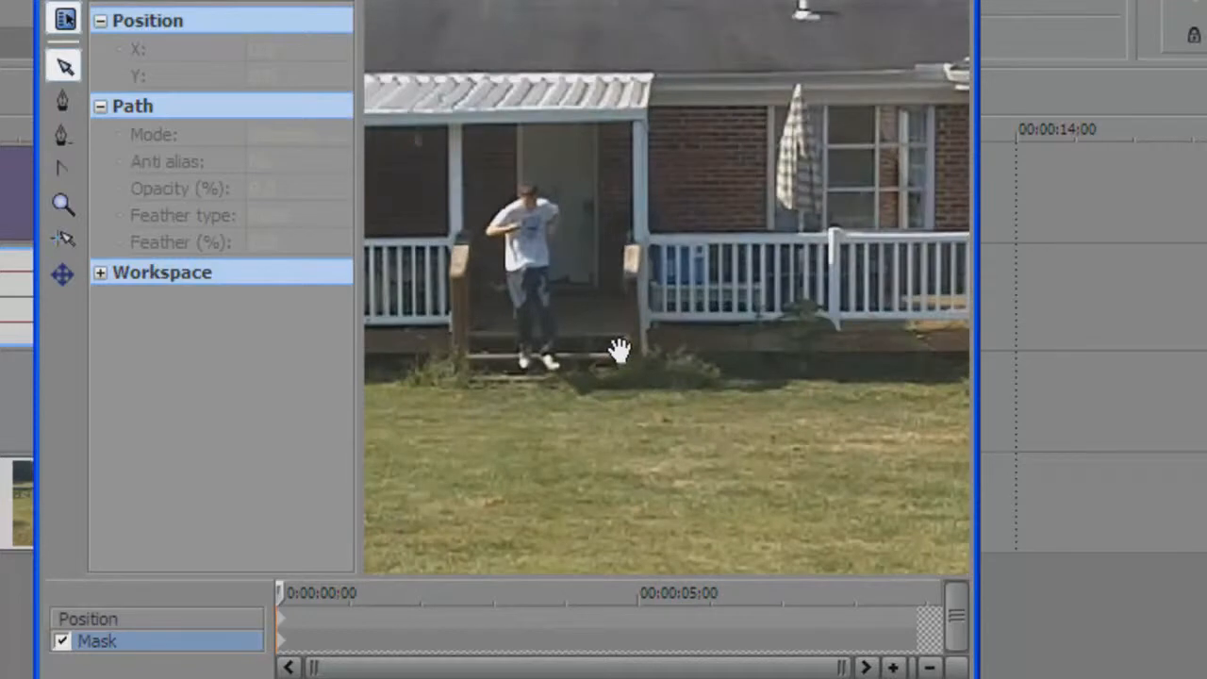
pyautogui.moveTo(522, 329); pyautogui.dragTo(735, 330)
pyautogui.scroll(2, 724, 303)
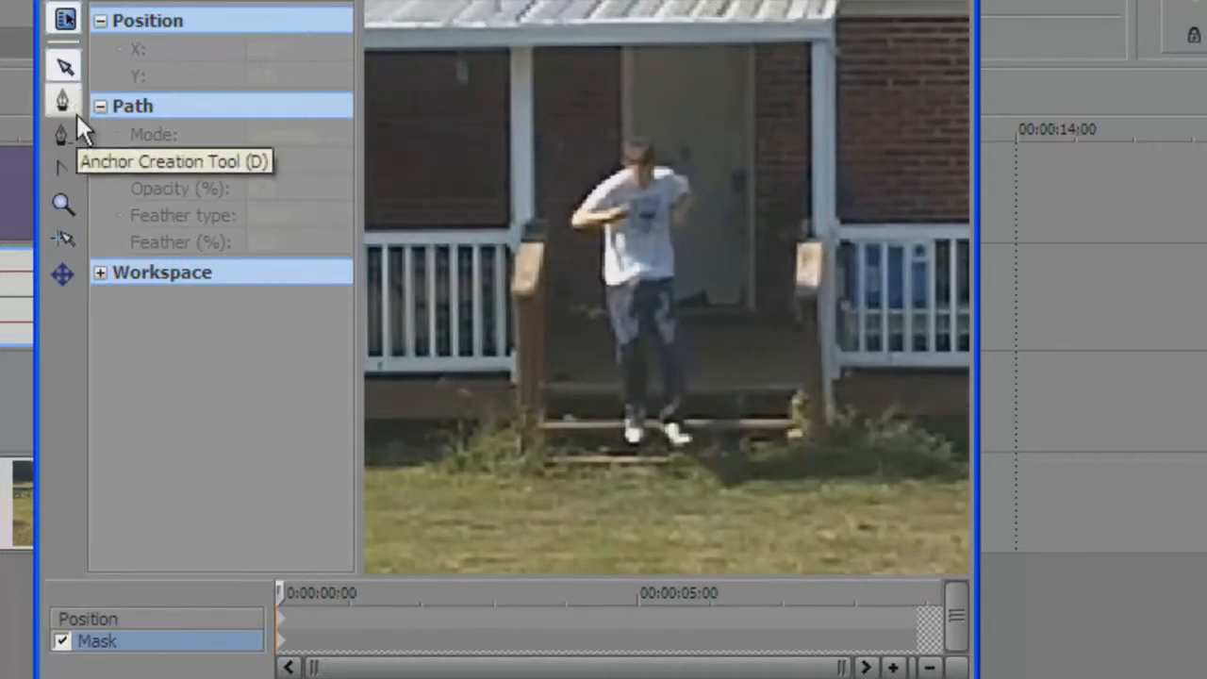
pyautogui.click(73, 101)
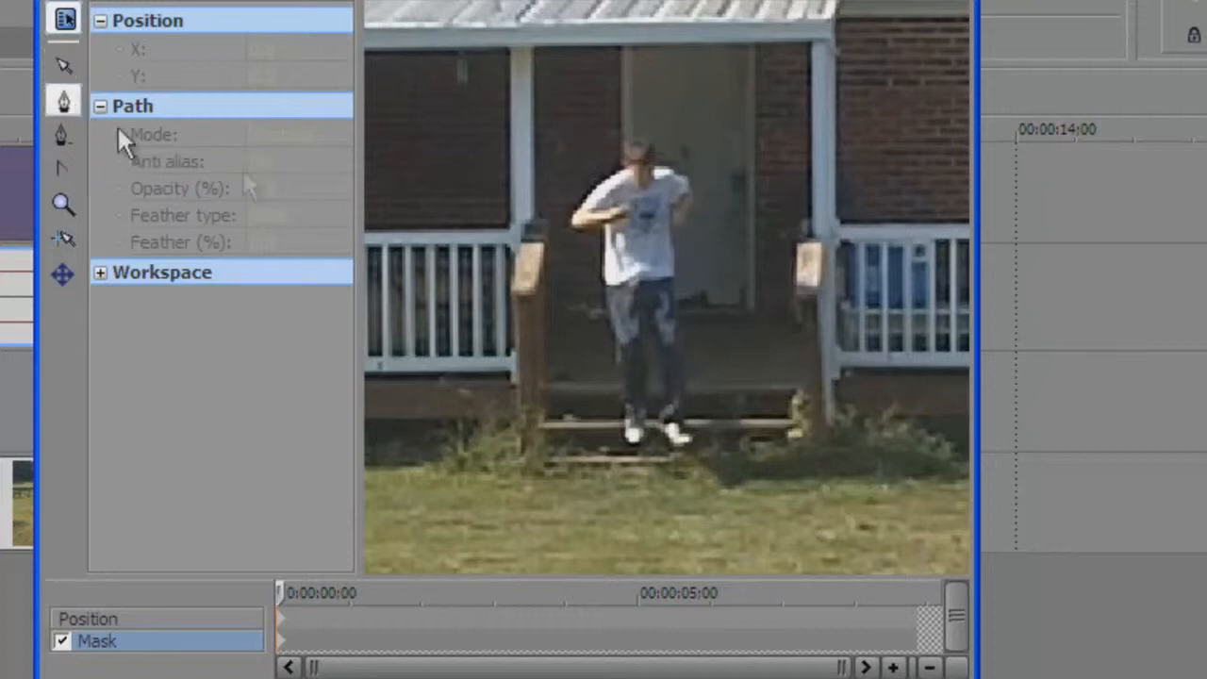
pyautogui.click(626, 139)
pyautogui.click(613, 165)
pyautogui.click(573, 184)
pyautogui.click(566, 212)
pyautogui.click(565, 238)
pyautogui.click(591, 238)
pyautogui.click(592, 309)
pyautogui.click(603, 423)
pyautogui.click(608, 456)
pyautogui.click(669, 456)
pyautogui.click(710, 449)
pyautogui.click(697, 422)
pyautogui.click(714, 371)
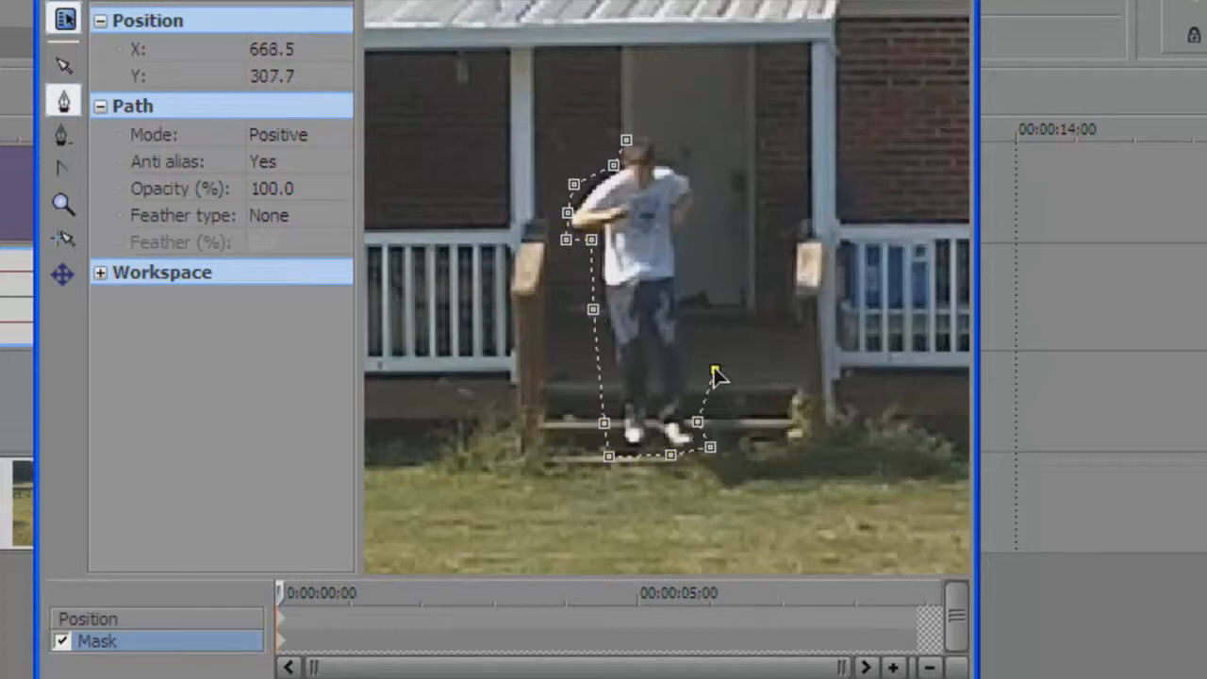
pyautogui.click(686, 318)
pyautogui.click(685, 262)
pyautogui.click(706, 219)
pyautogui.click(702, 170)
pyautogui.click(681, 154)
pyautogui.click(672, 138)
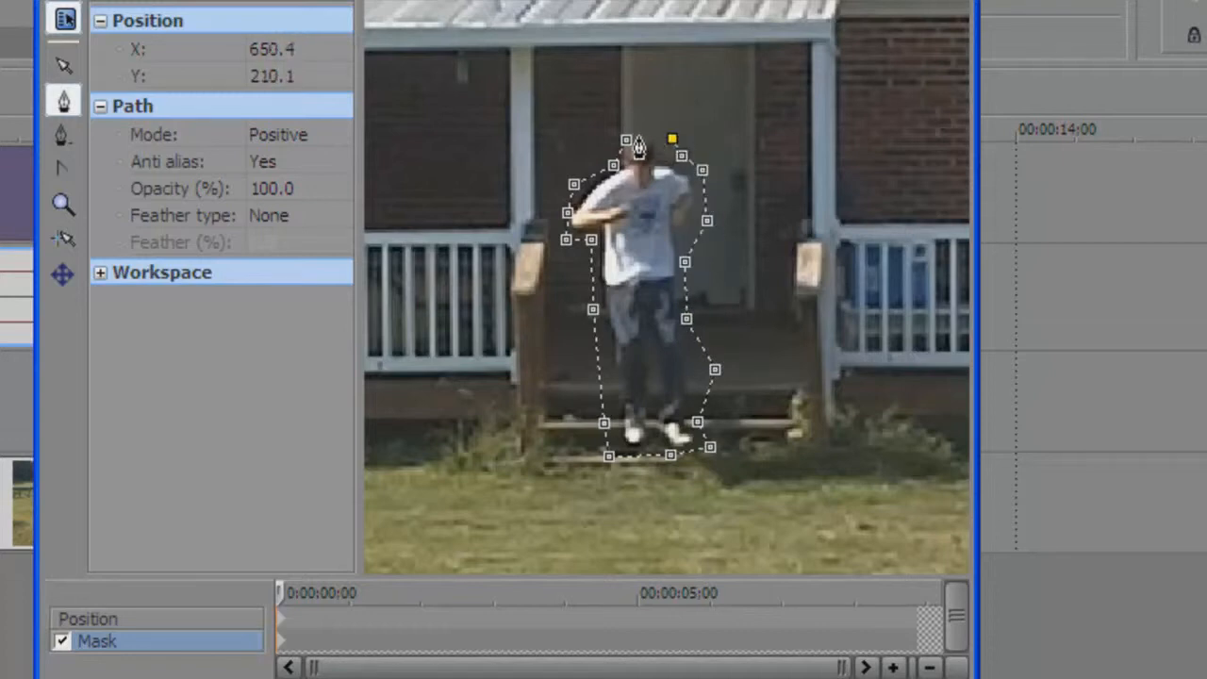
pyautogui.click(627, 141)
# Step: Set the first-frame mask's feather type to Both with a feather of 2.0%
pyautogui.click(269, 217)
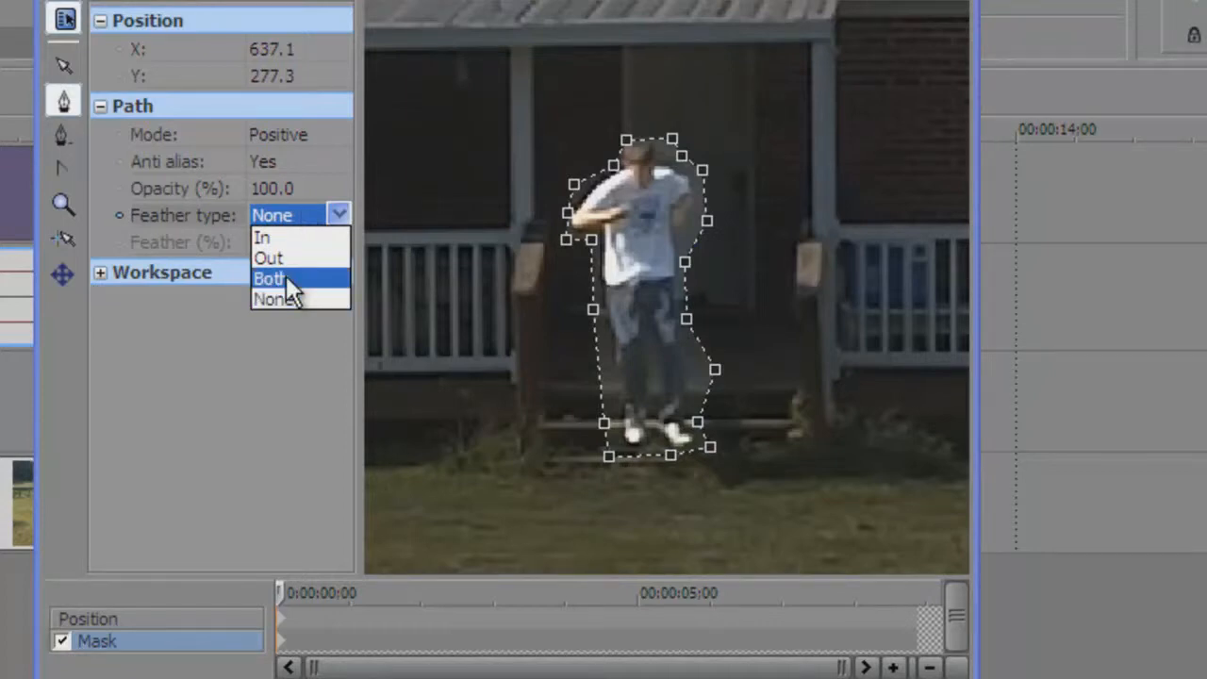
pyautogui.click(286, 275)
pyautogui.click(275, 242)
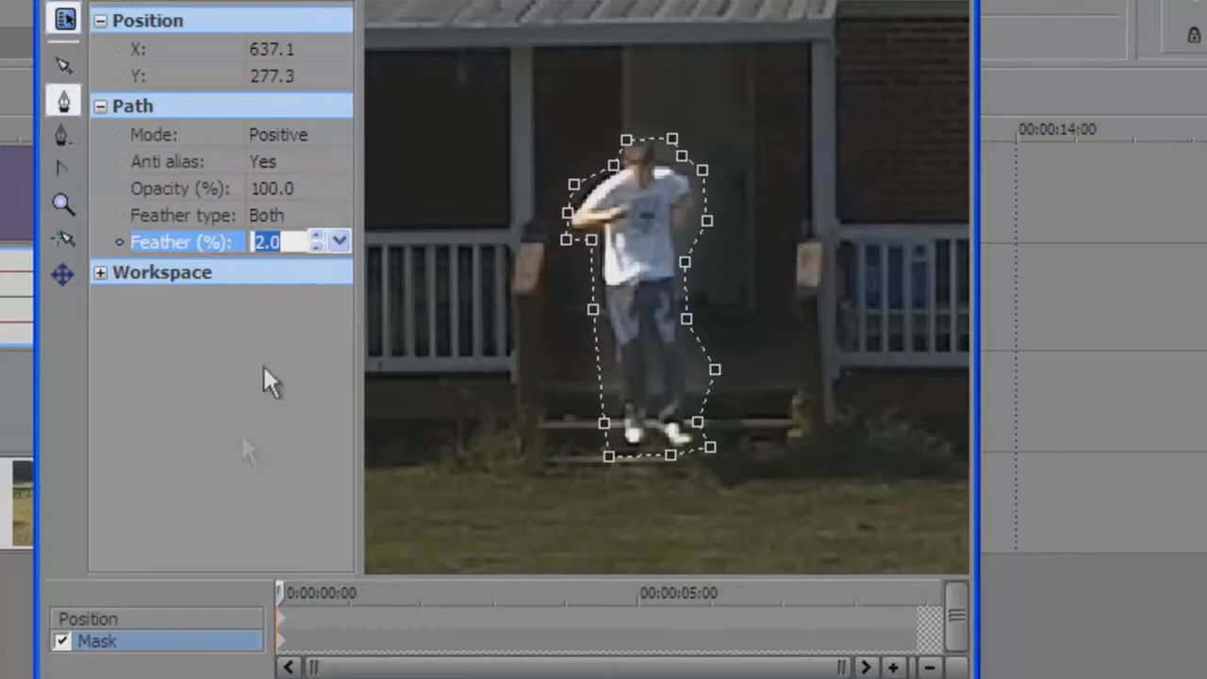
pyautogui.press('Return')
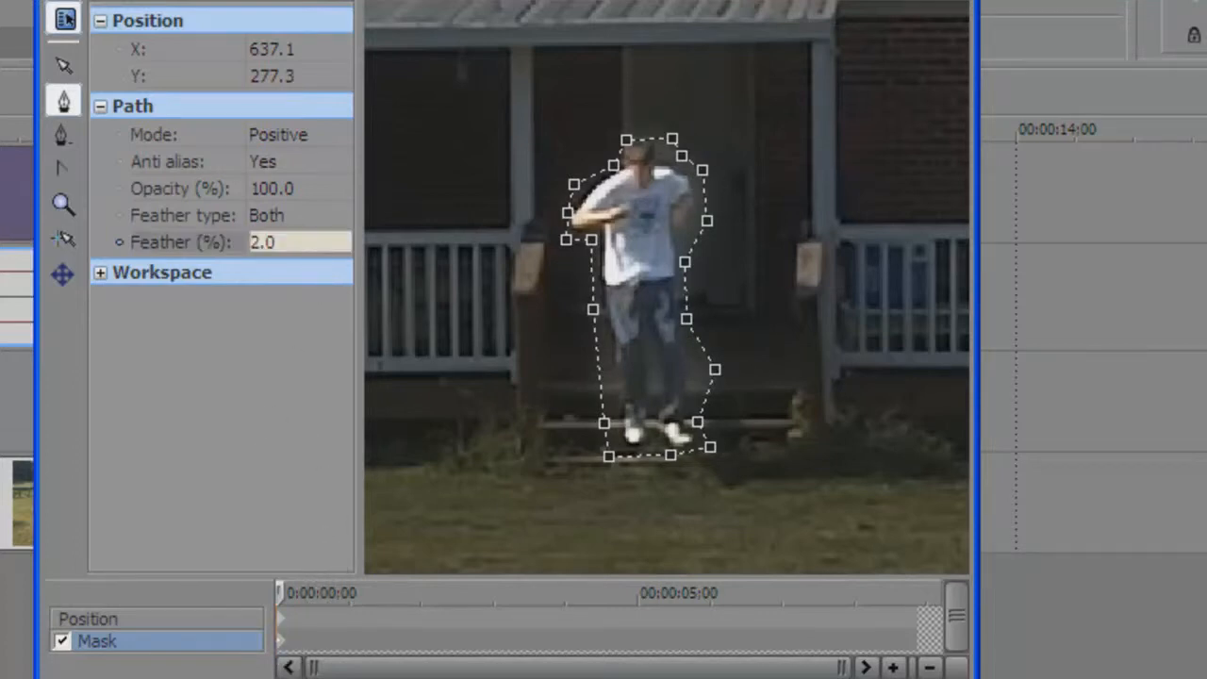
# Step: Go to 00:00:01;18 in the mask timeline and delete the old mask path there with the Anchor Deletion Tool
pyautogui.click(394, 641)
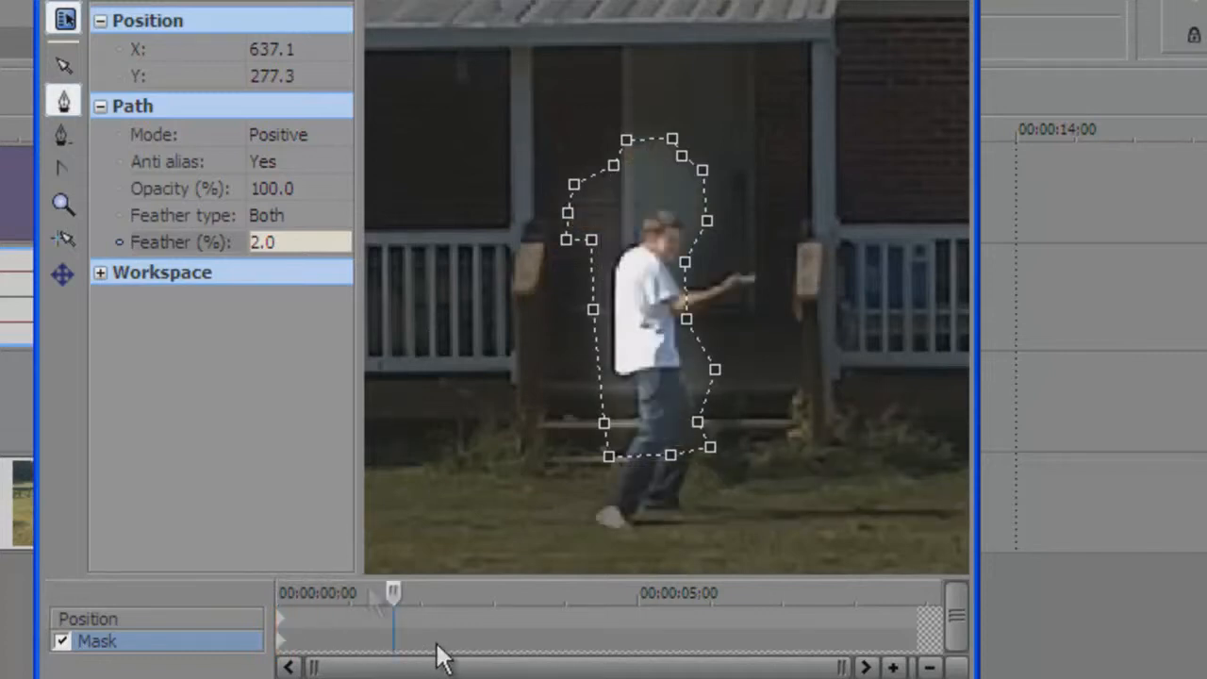
pyautogui.click(62, 135)
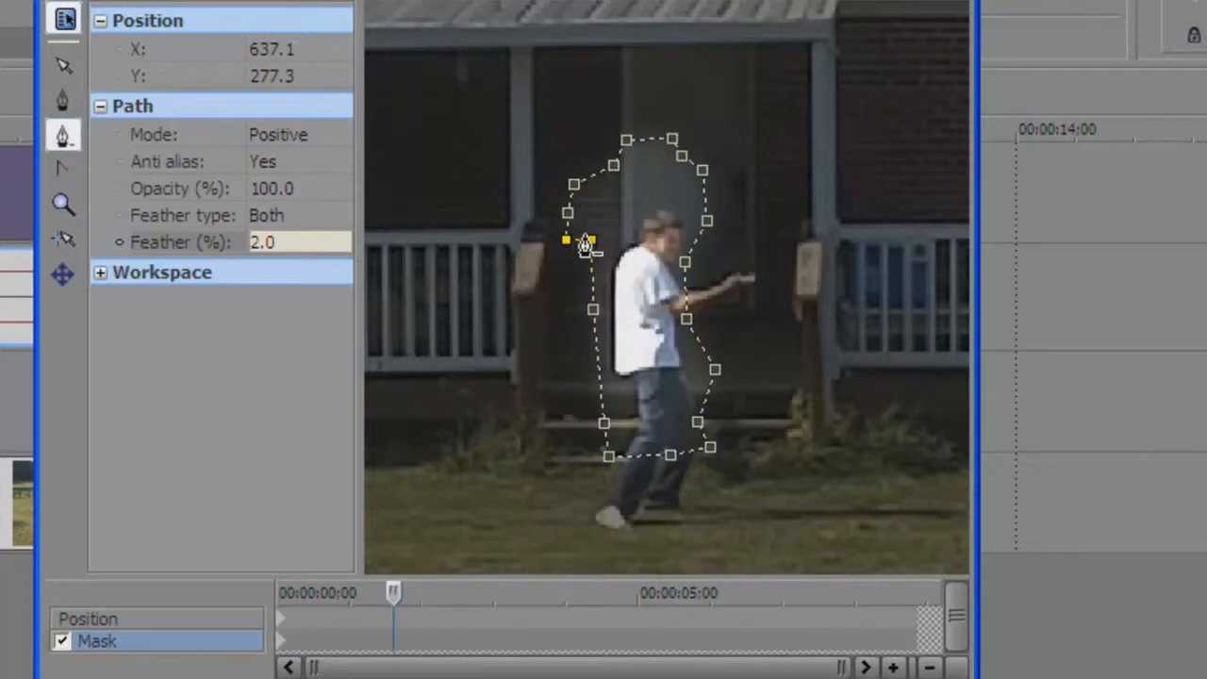
pyautogui.click(585, 241)
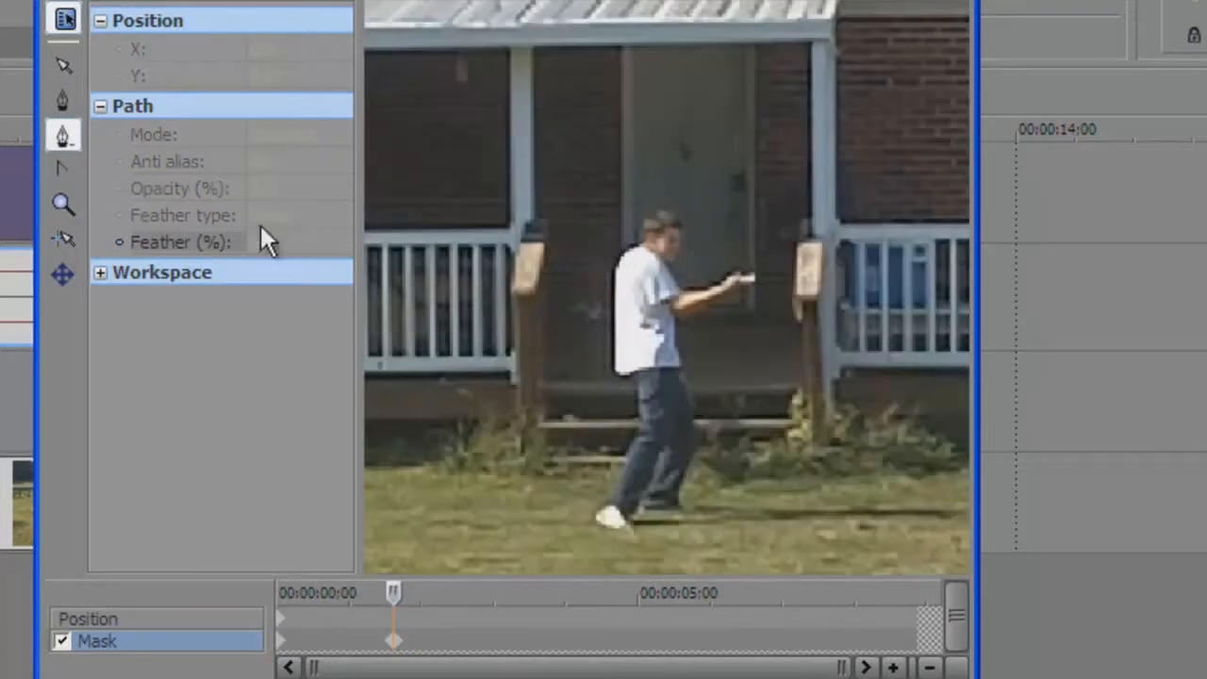
# Step: Draw a new closed mask around the actor standing on the grass, including his outstretched arms and his shadow
pyautogui.click(643, 206)
pyautogui.click(619, 234)
pyautogui.click(601, 273)
pyautogui.click(610, 381)
pyautogui.click(624, 418)
pyautogui.click(654, 541)
pyautogui.click(952, 528)
pyautogui.click(958, 503)
pyautogui.click(912, 490)
pyautogui.click(712, 488)
pyautogui.click(697, 450)
pyautogui.click(698, 405)
pyautogui.click(684, 338)
pyautogui.click(723, 325)
pyautogui.click(749, 302)
pyautogui.click(787, 280)
pyautogui.click(764, 252)
pyautogui.click(722, 254)
pyautogui.click(701, 277)
pyautogui.click(687, 267)
pyautogui.click(701, 214)
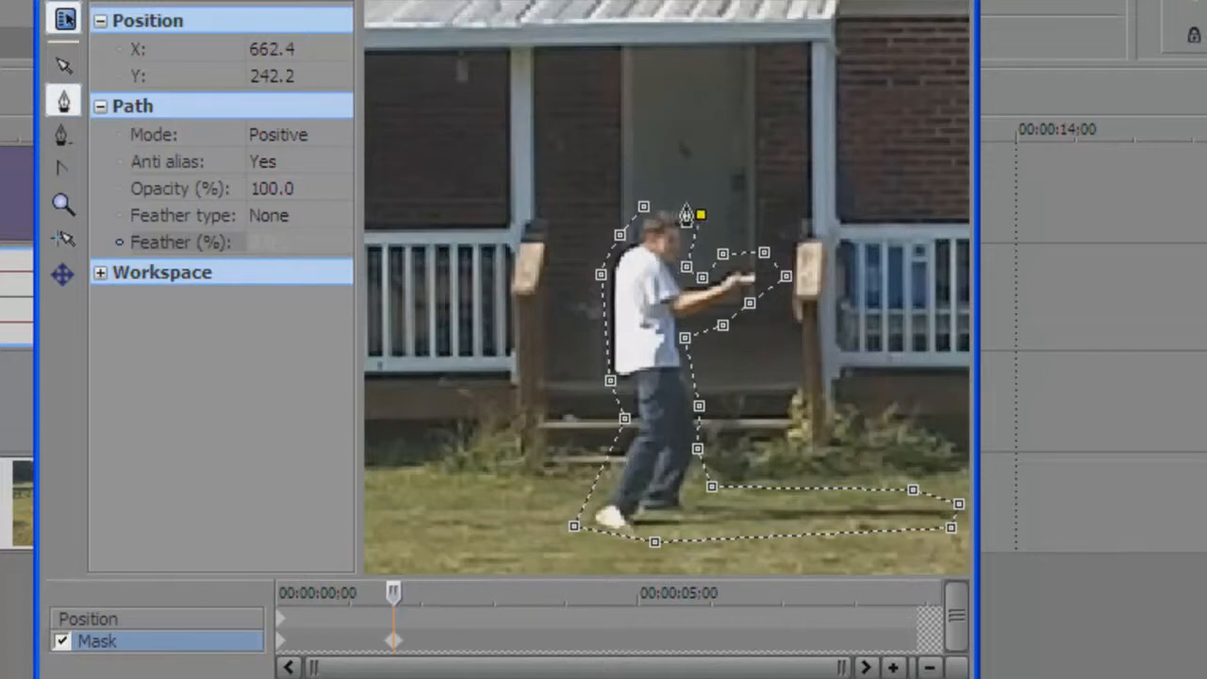
pyautogui.click(679, 205)
pyautogui.click(643, 207)
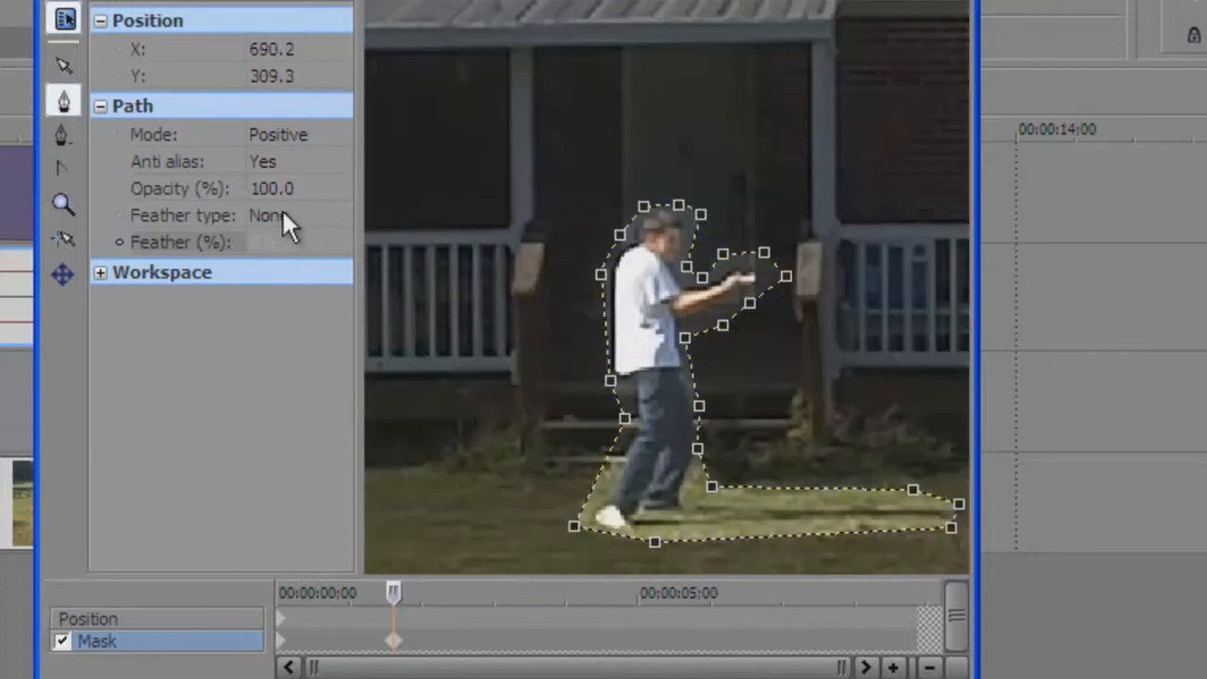
# Step: Feather the new mask at 00:00:01;18 on both sides by 2.0%
pyautogui.click(282, 211)
pyautogui.click(274, 280)
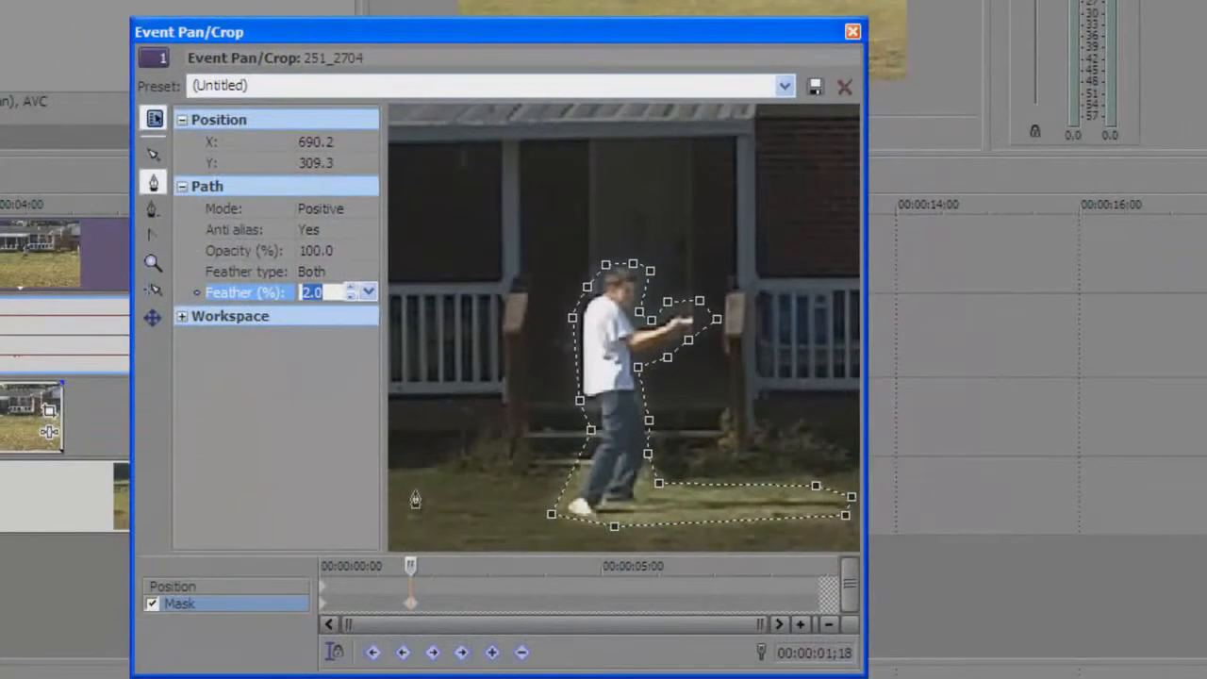
pyautogui.click(413, 604)
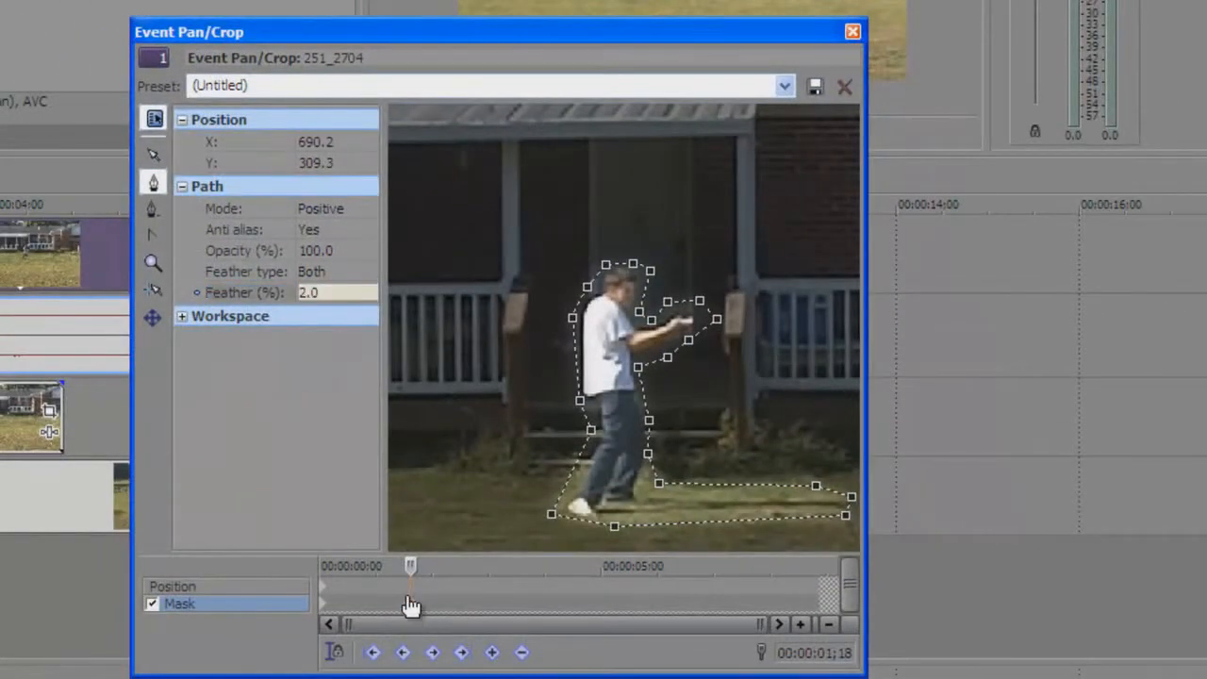
# Step: Step frame by frame to 00:00:01;26 to check how the mask fits the actor, and close the Event Pan/Crop window
pyautogui.press('Right')
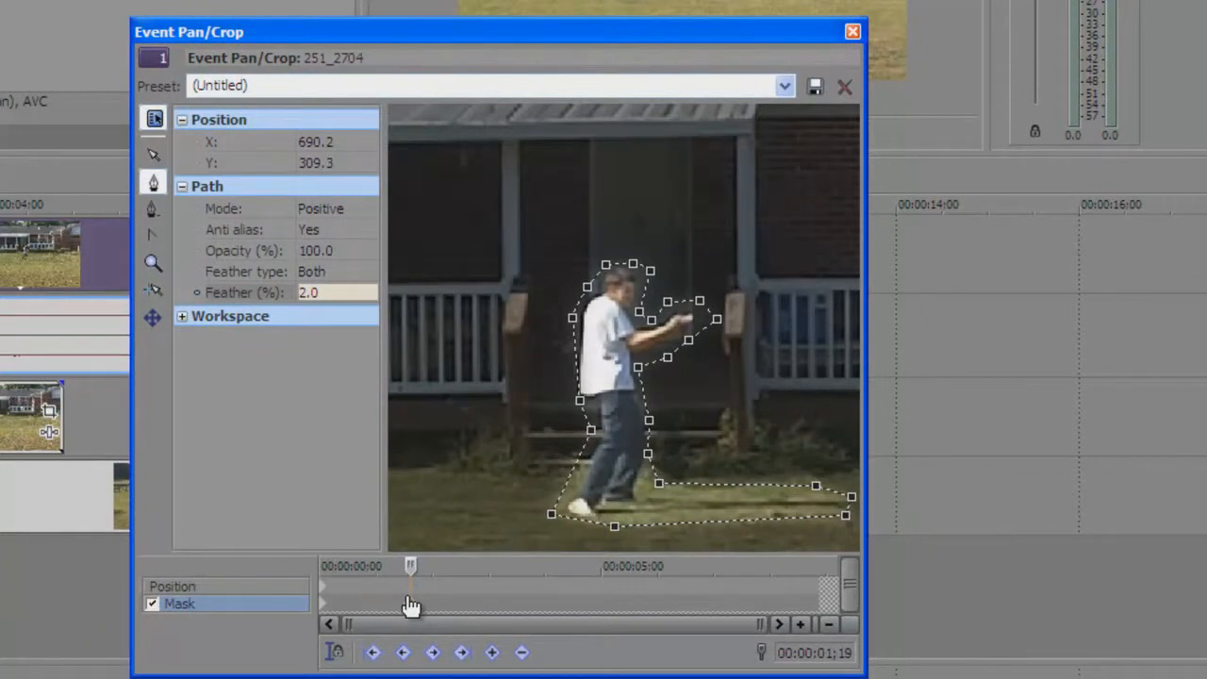
pyautogui.press('Right')
pyautogui.press('Right')
pyautogui.press('Right')
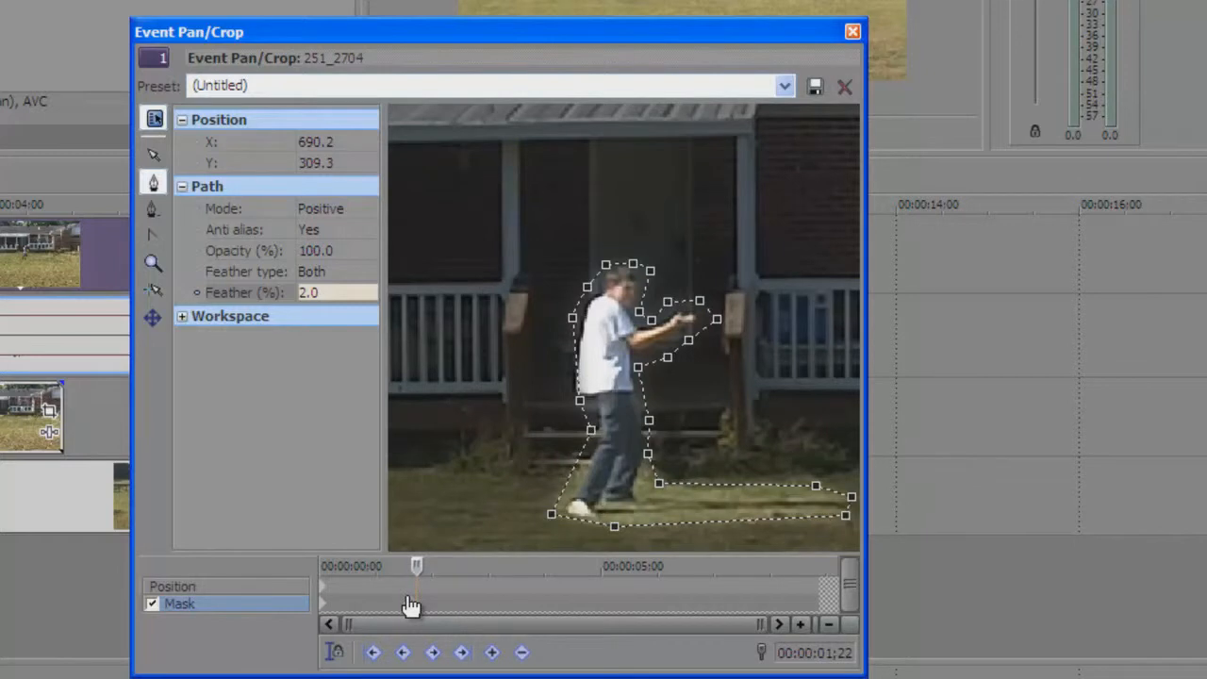
pyautogui.press('Right')
pyautogui.press('Right')
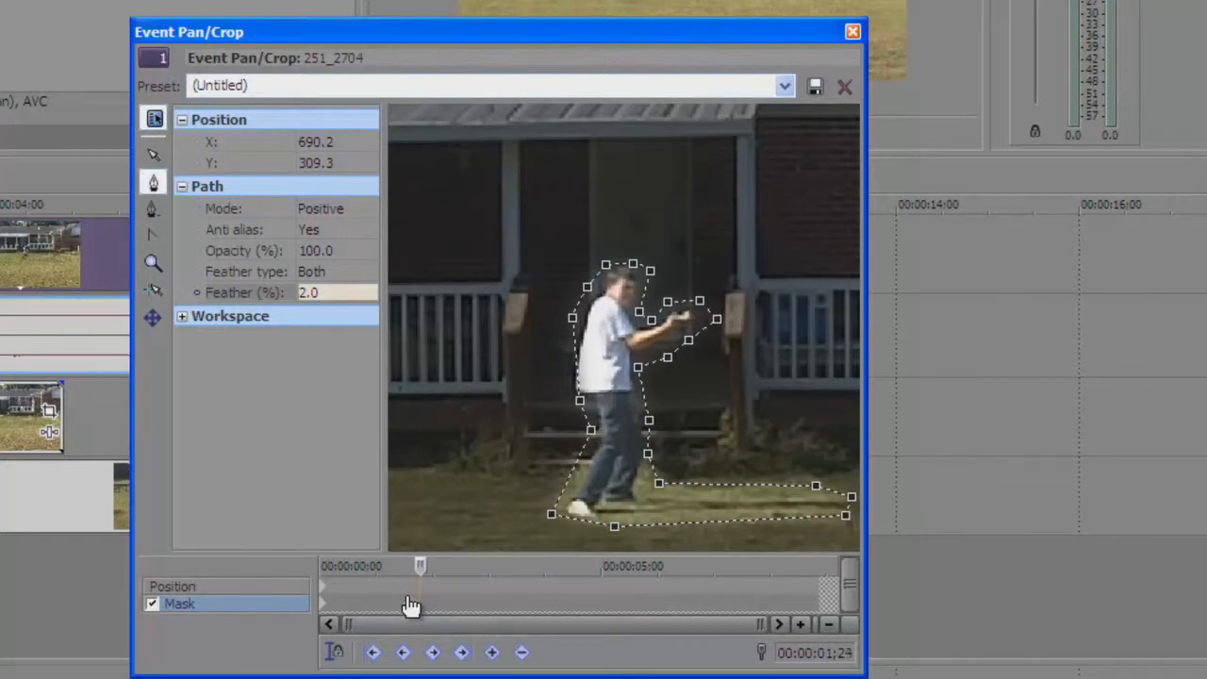
pyautogui.press('Right')
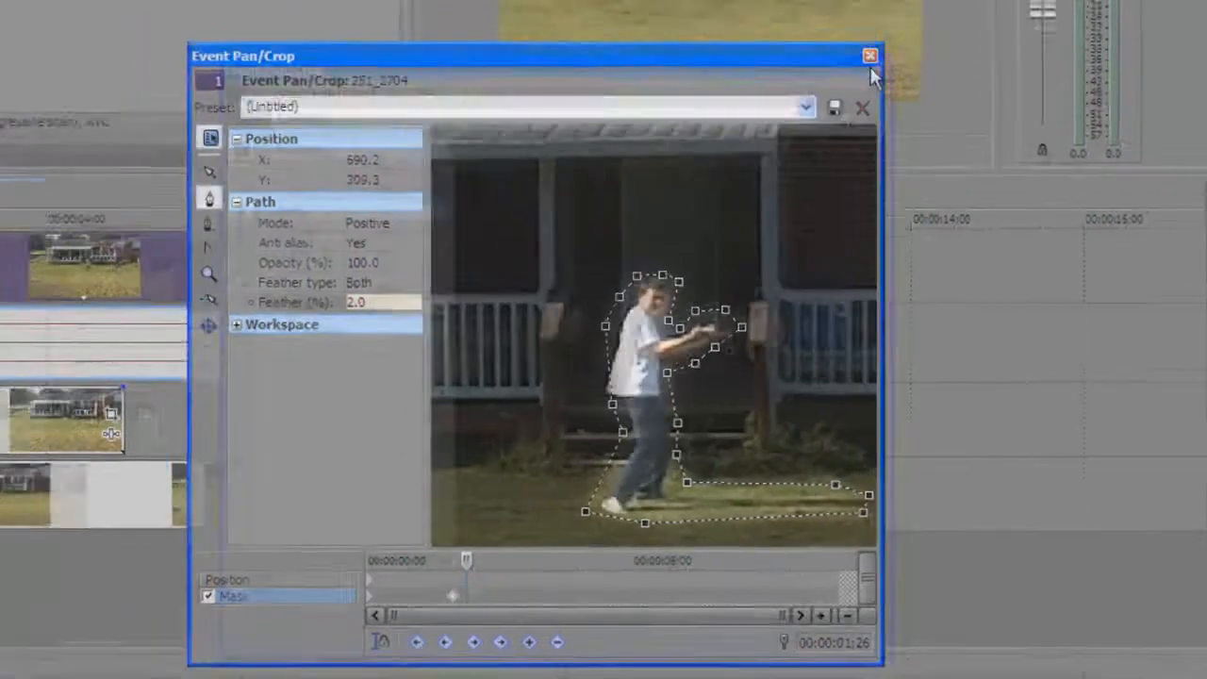
pyautogui.click(853, 32)
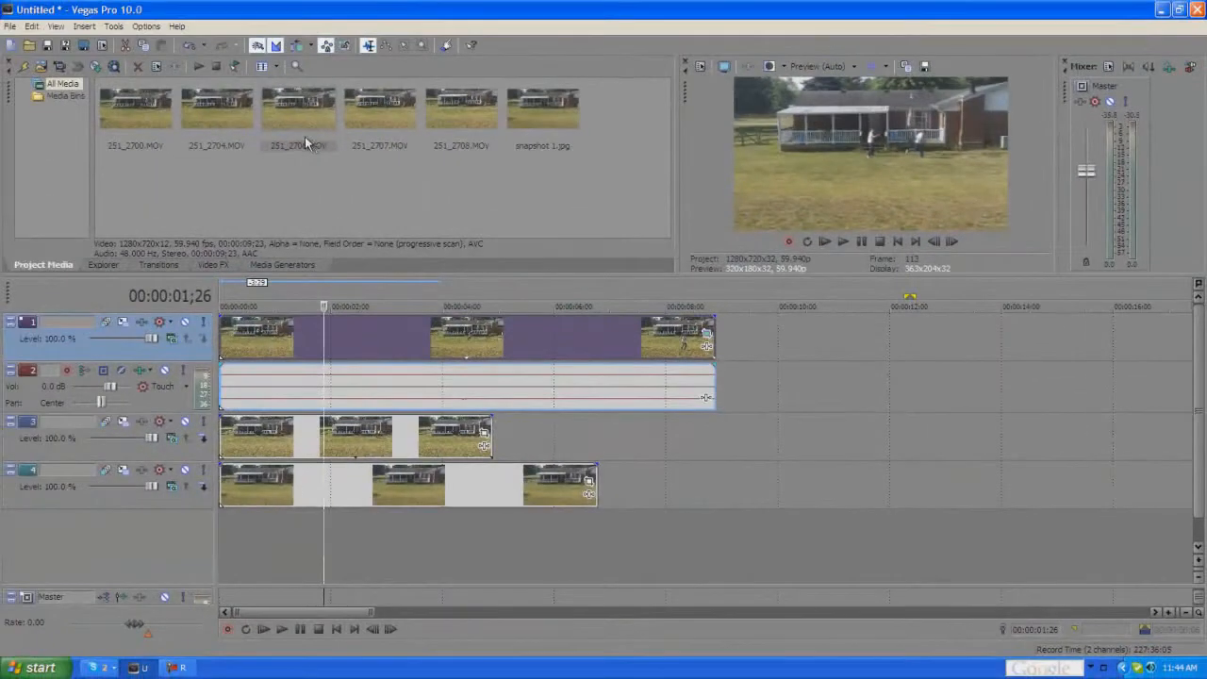
# Step: Place the 251_2707.MOV clip on the timeline behind the first track's clip, ungroup it, and delete its audio
pyautogui.moveTo(377, 101); pyautogui.dragTo(828, 381)
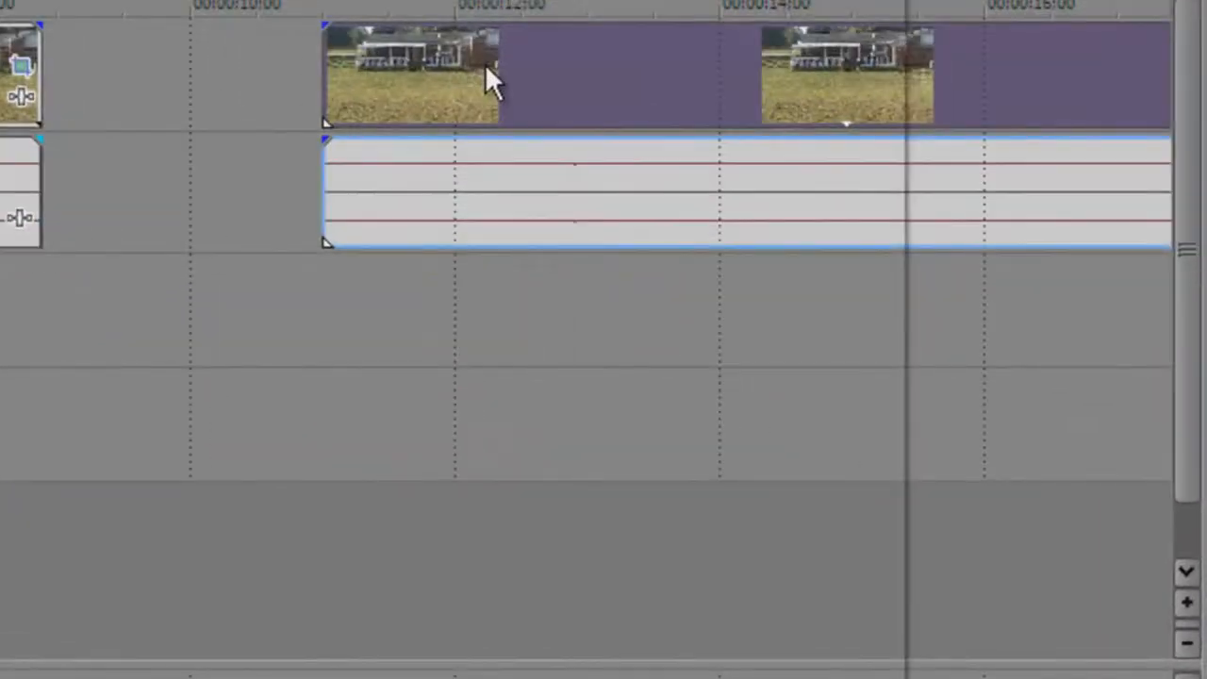
pyautogui.rightClick(792, 275)
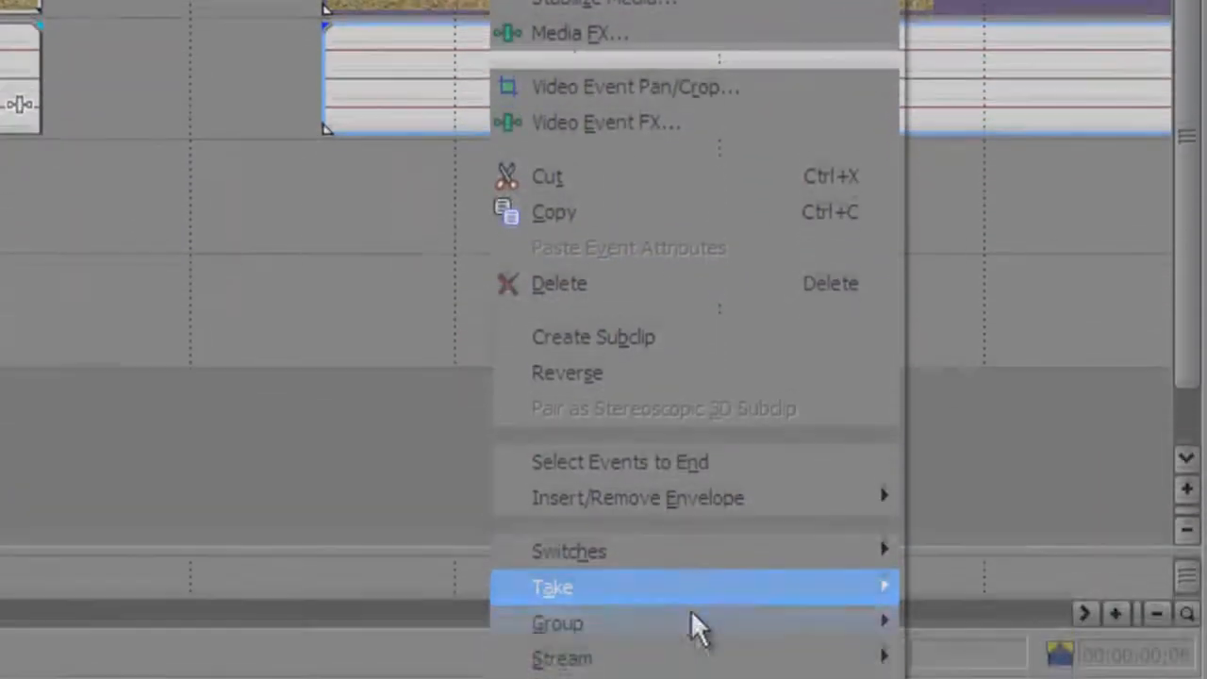
pyautogui.moveTo(799, 614)
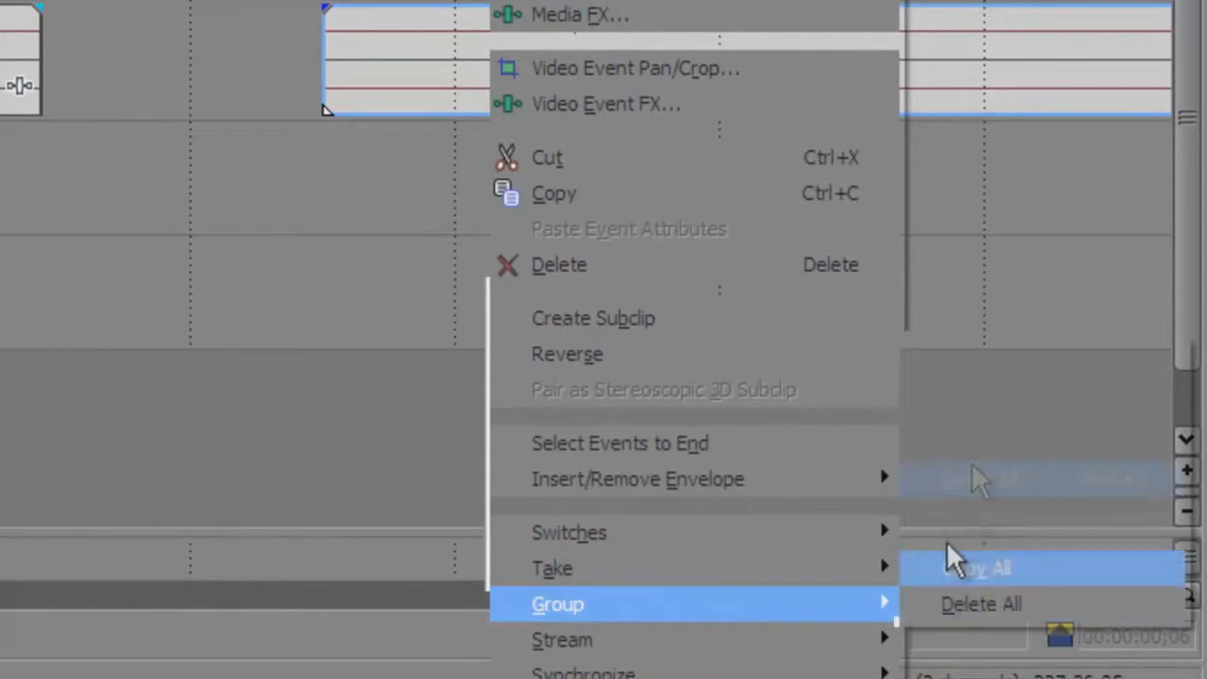
pyautogui.click(1001, 415)
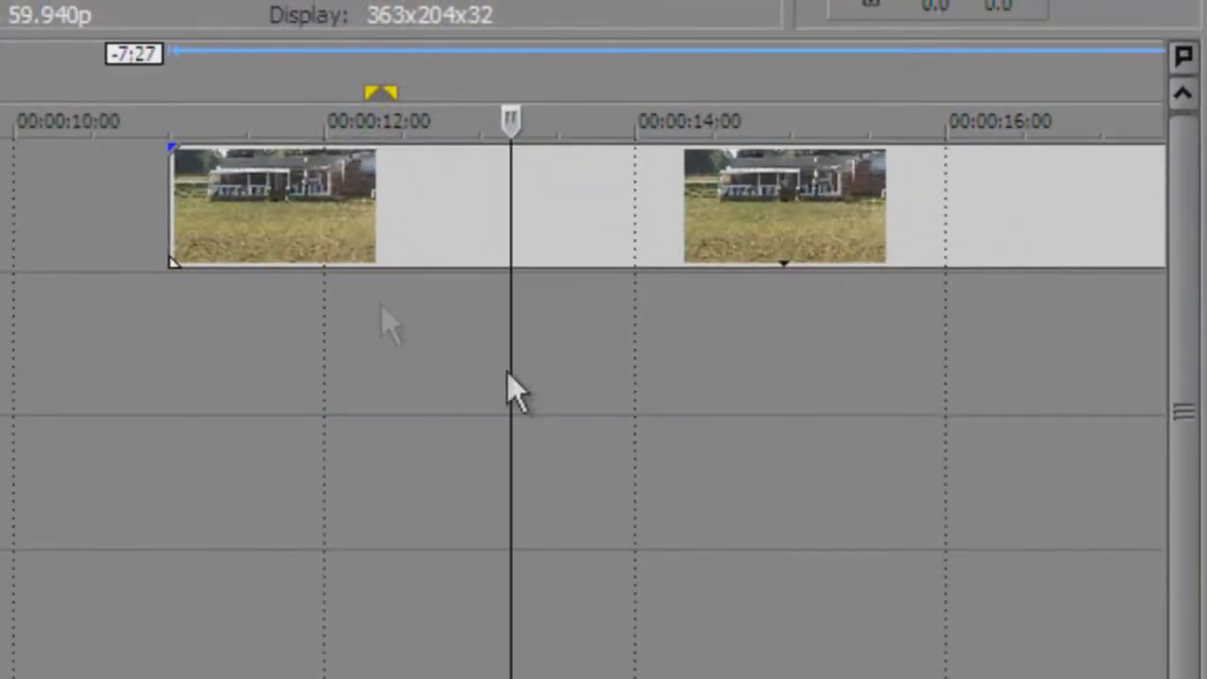
pyautogui.click(345, 189)
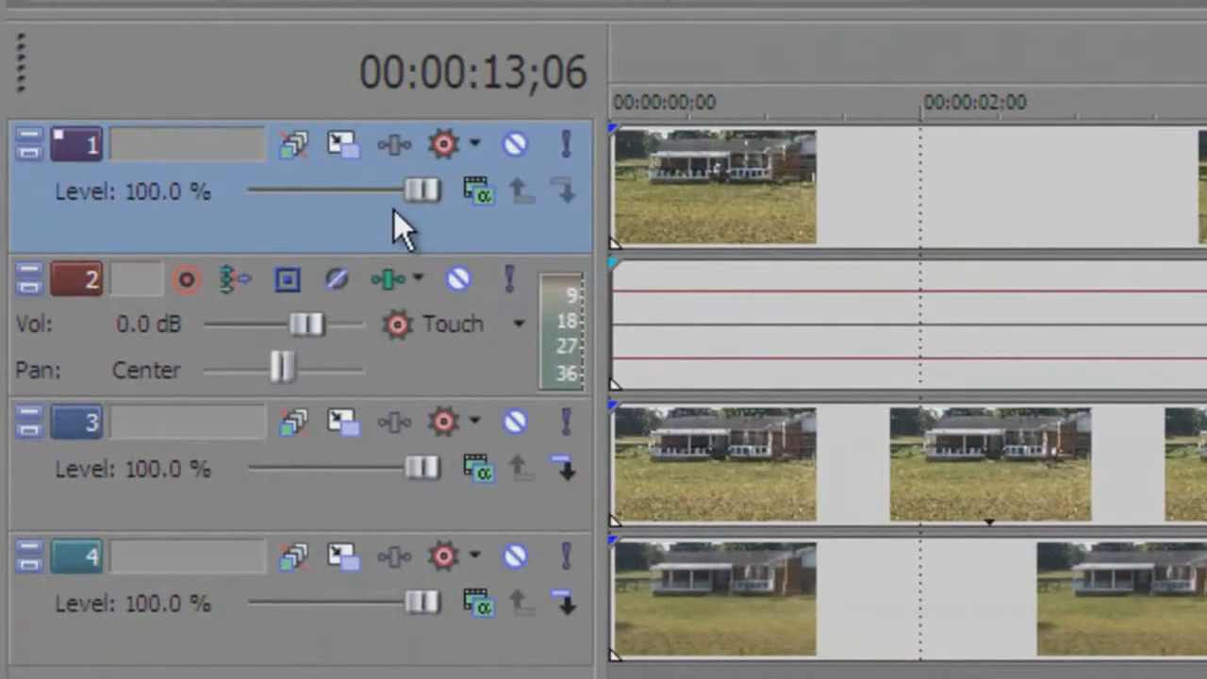
# Step: Insert a new video track above the first one and shift the 251_2707 clip closer to the preceding clip
pyautogui.rightClick(396, 223)
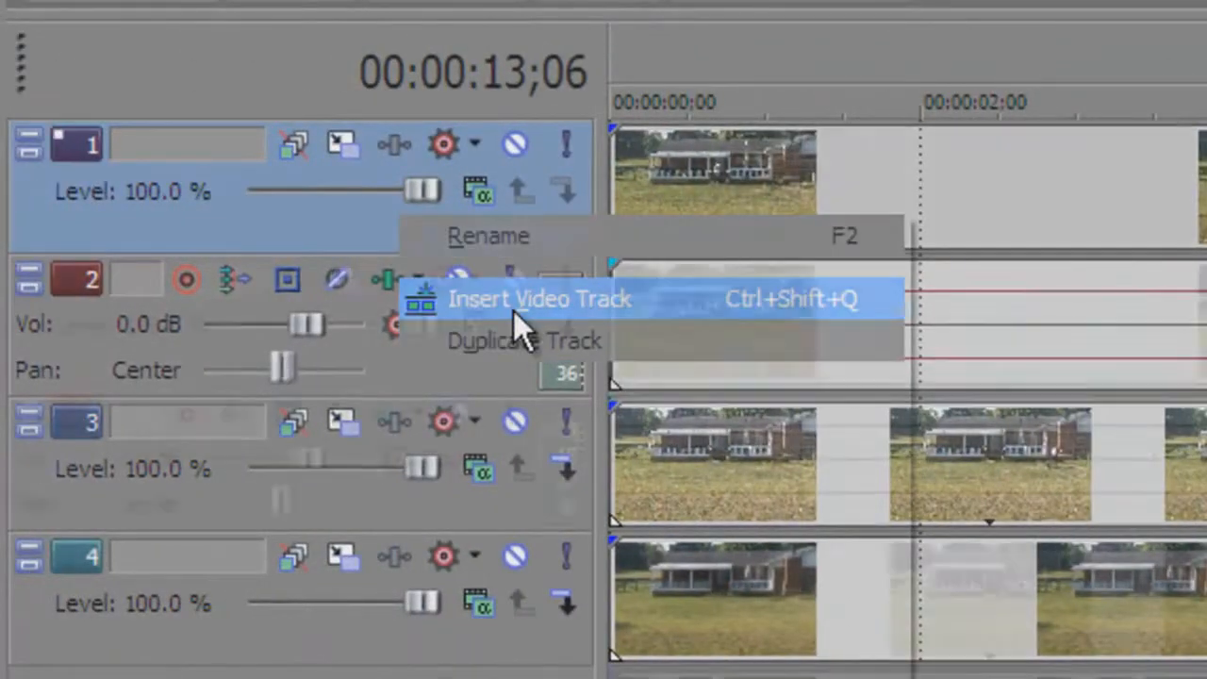
pyautogui.click(513, 300)
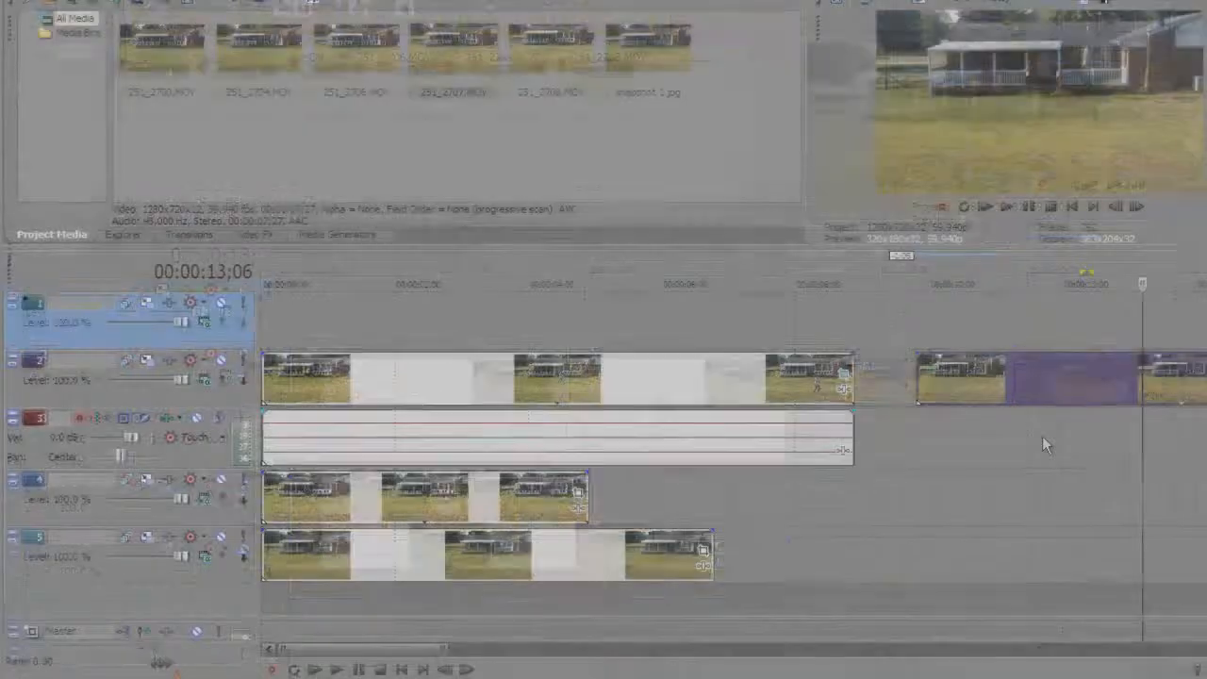
pyautogui.moveTo(920, 380); pyautogui.dragTo(892, 400)
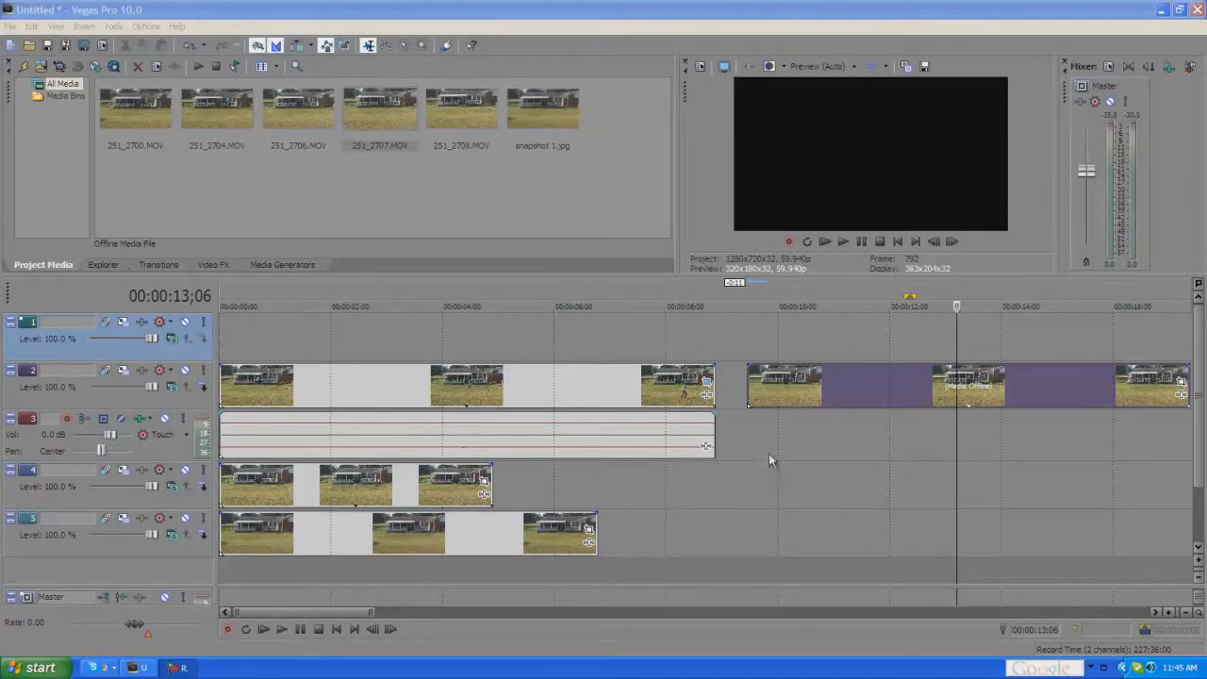
# Step: Move the masked take from track 2 up to the empty top track and place its audio track directly beneath it
pyautogui.click(749, 389)
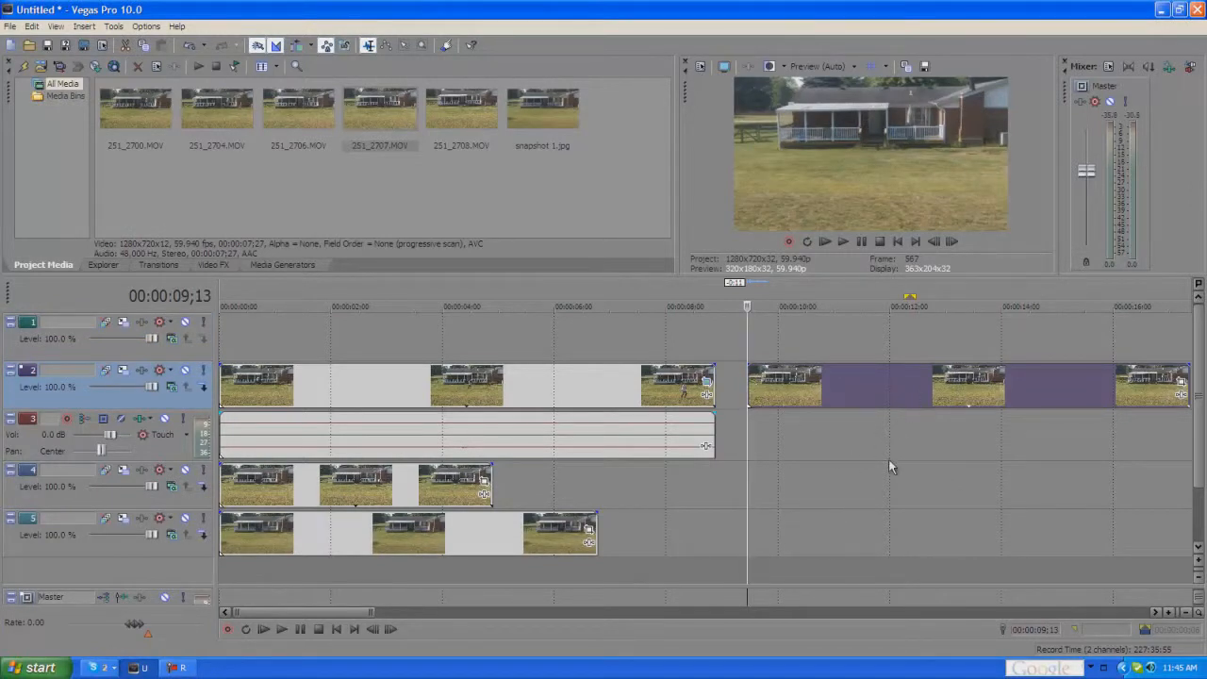
pyautogui.click(893, 394)
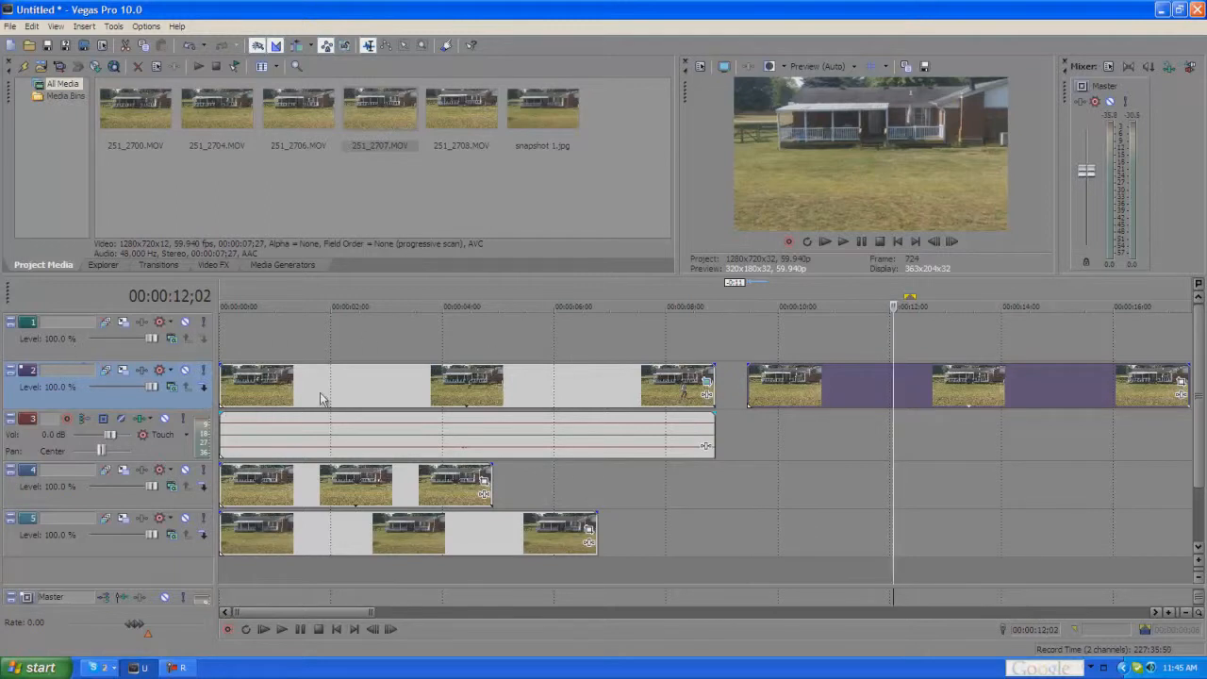
pyautogui.moveTo(381, 389); pyautogui.dragTo(374, 341)
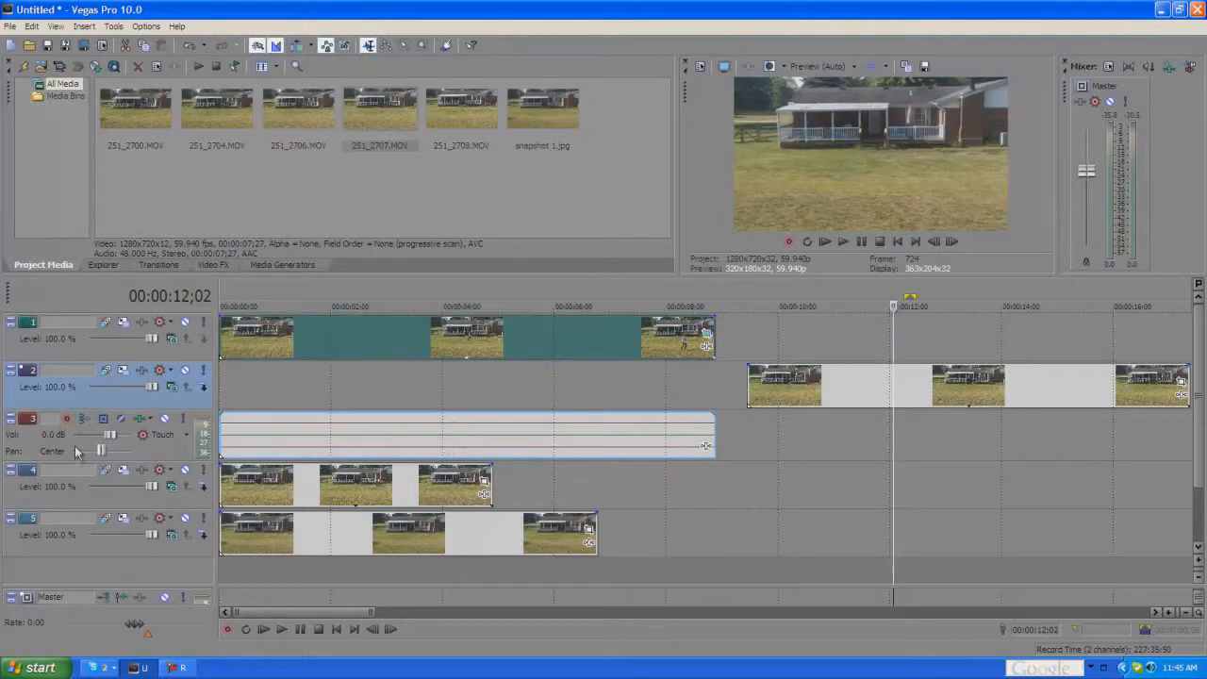
pyautogui.moveTo(168, 455); pyautogui.dragTo(168, 396)
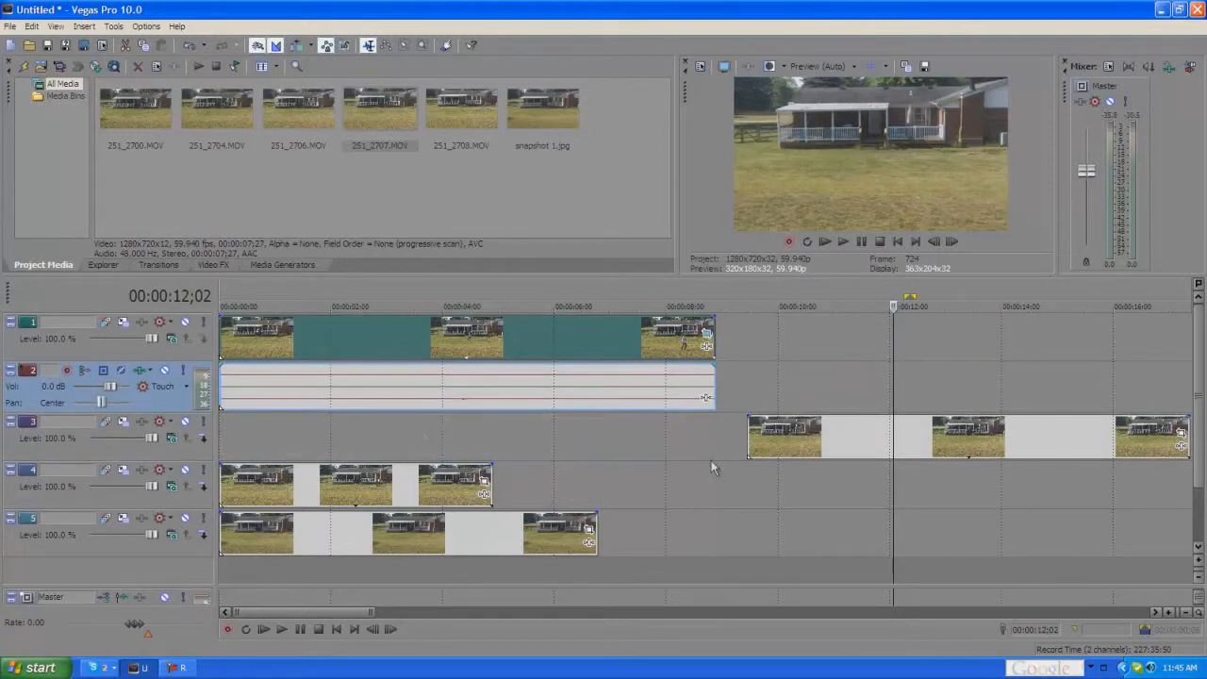
# Step: Trim the start of the 251_2707 clip to 00:00:14;15 where the actor is running, and move it to the beginning of track 3
pyautogui.moveTo(867, 444); pyautogui.dragTo(868, 437)
pyautogui.click(751, 429)
pyautogui.click(794, 435)
pyautogui.click(818, 434)
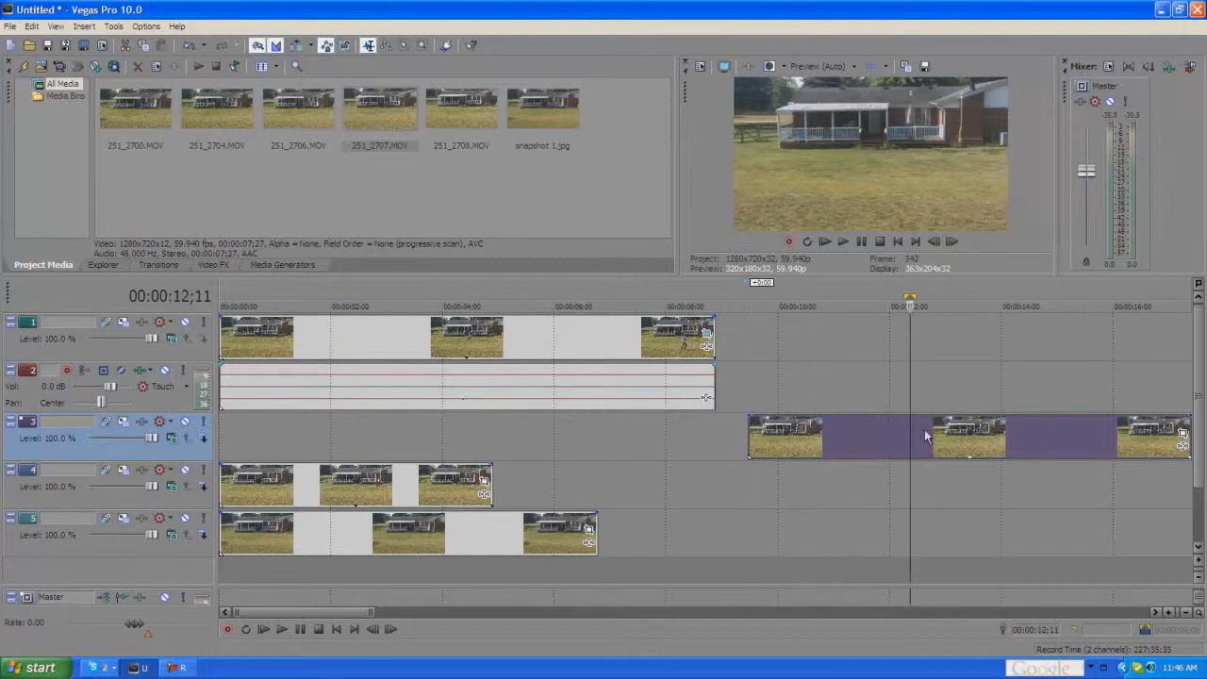
pyautogui.click(950, 440)
pyautogui.click(1004, 441)
pyautogui.click(1072, 440)
pyautogui.click(1040, 436)
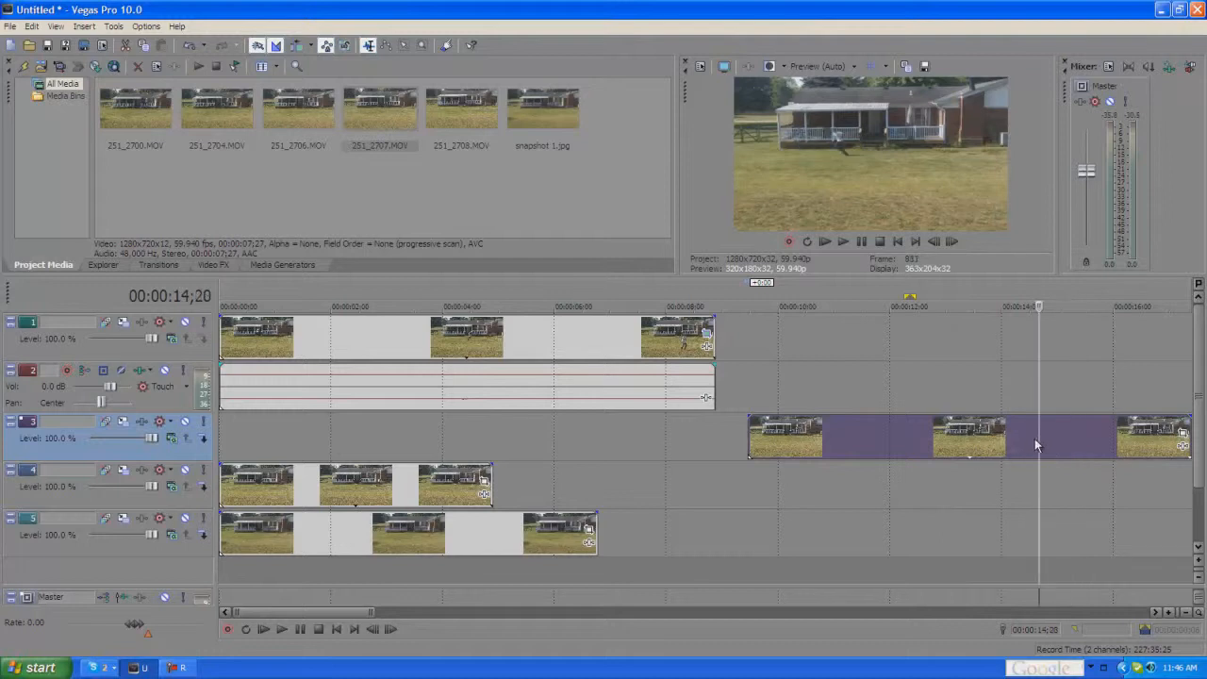
pyautogui.click(1029, 430)
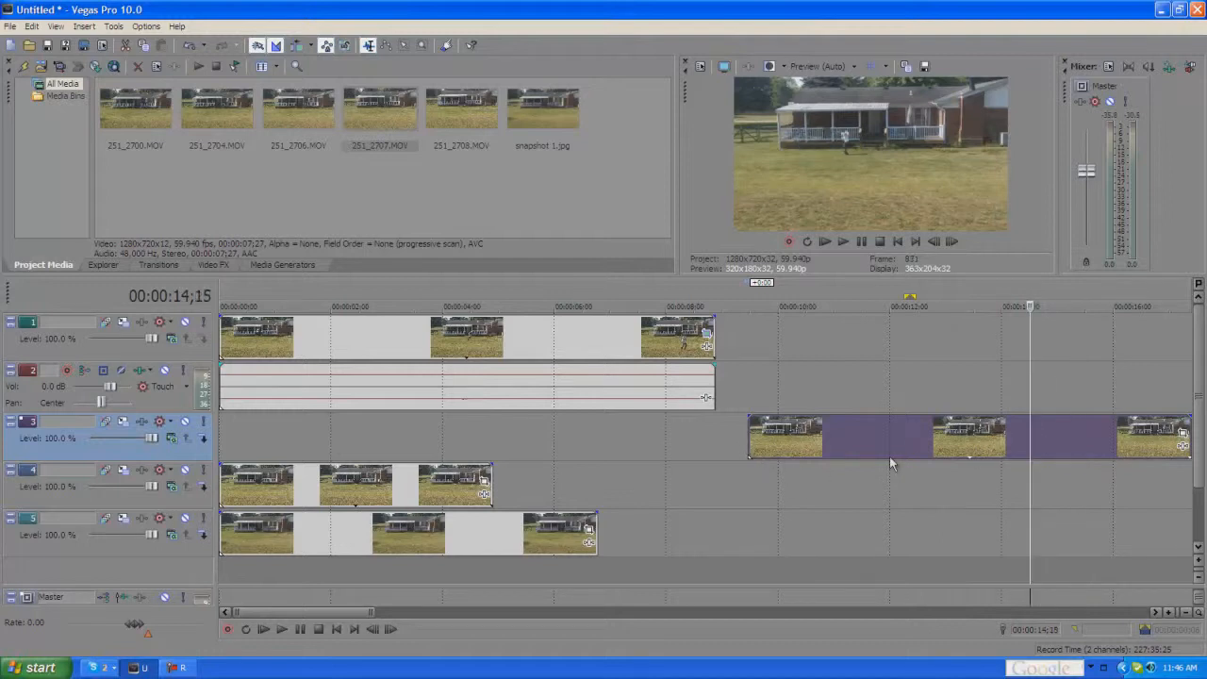
pyautogui.moveTo(749, 440); pyautogui.dragTo(261, 445)
# Step: Play the composite from the start and delay the track 3 clip so it begins about one second in
pyautogui.click(222, 430)
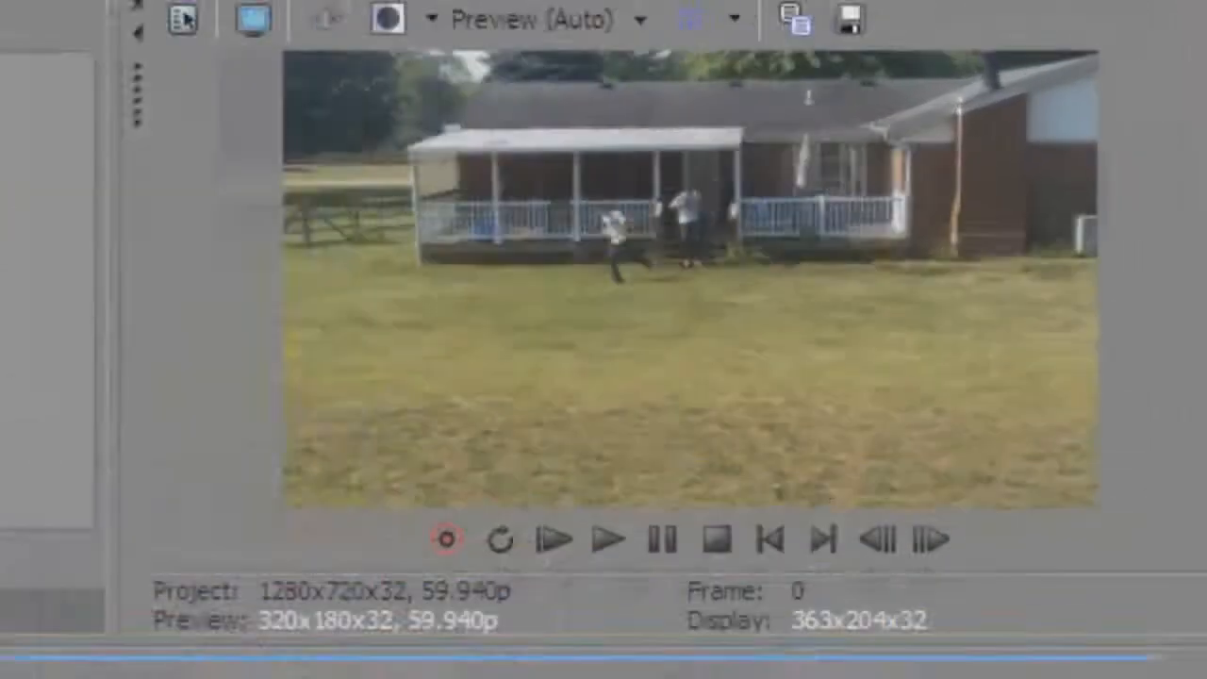
pyautogui.press('space')
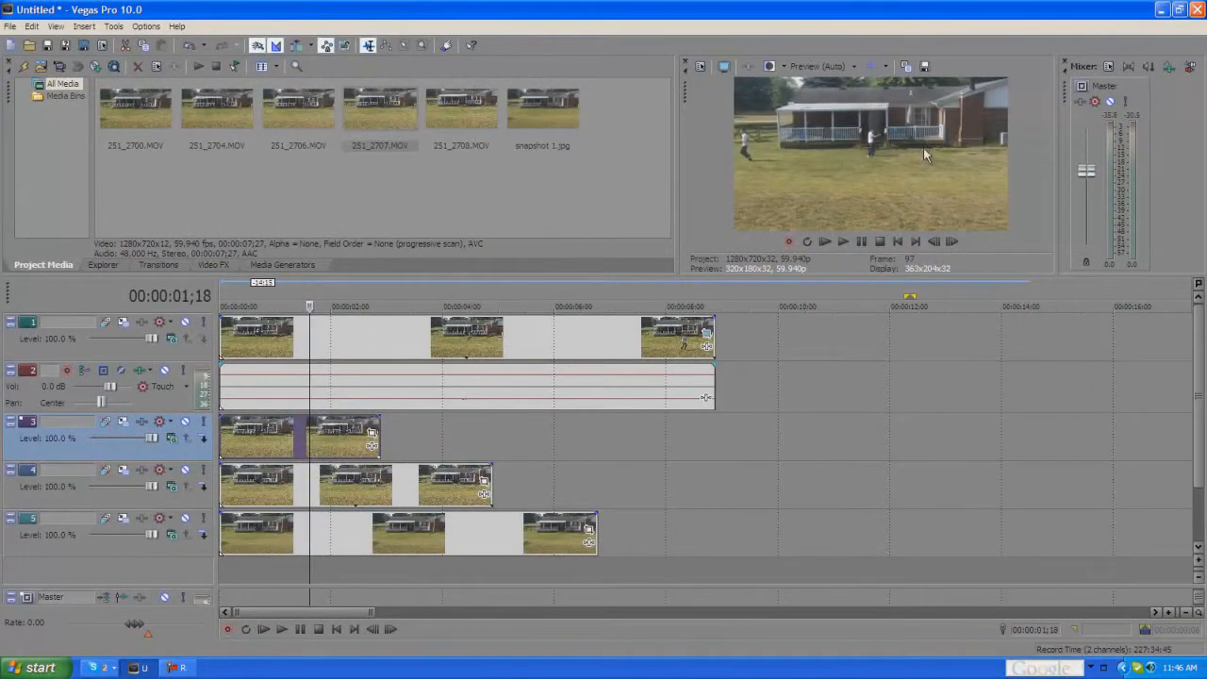
pyautogui.moveTo(335, 431); pyautogui.dragTo(372, 435)
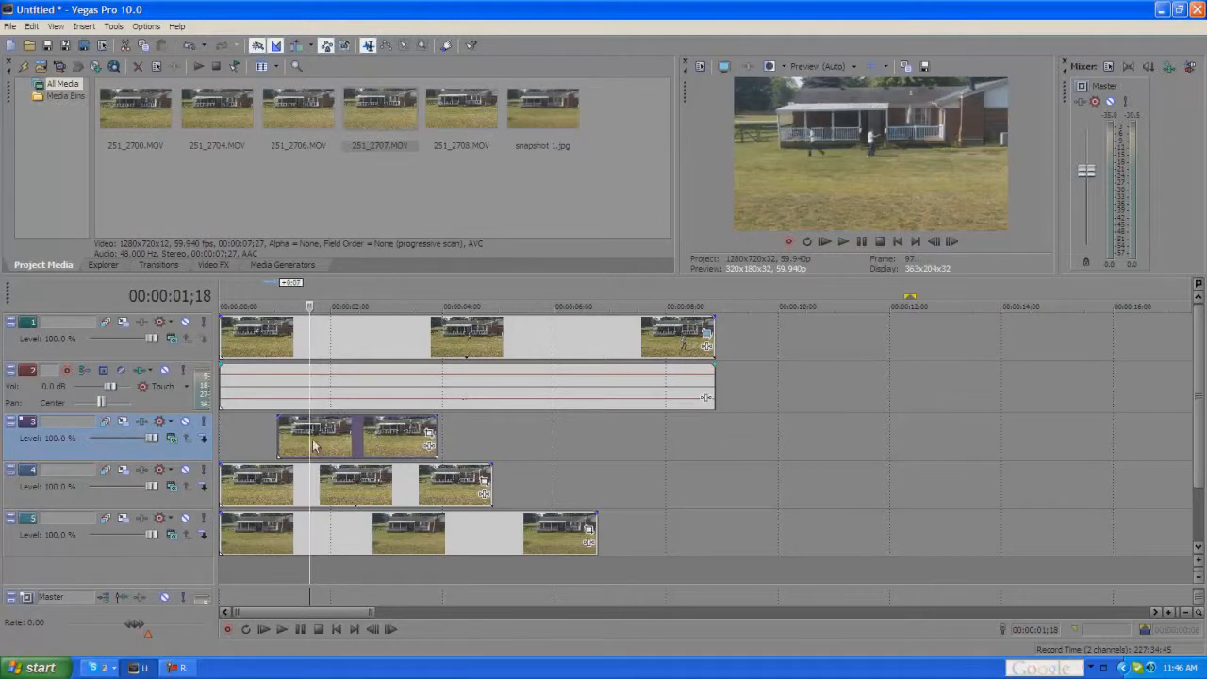
pyautogui.moveTo(344, 432); pyautogui.dragTo(367, 434)
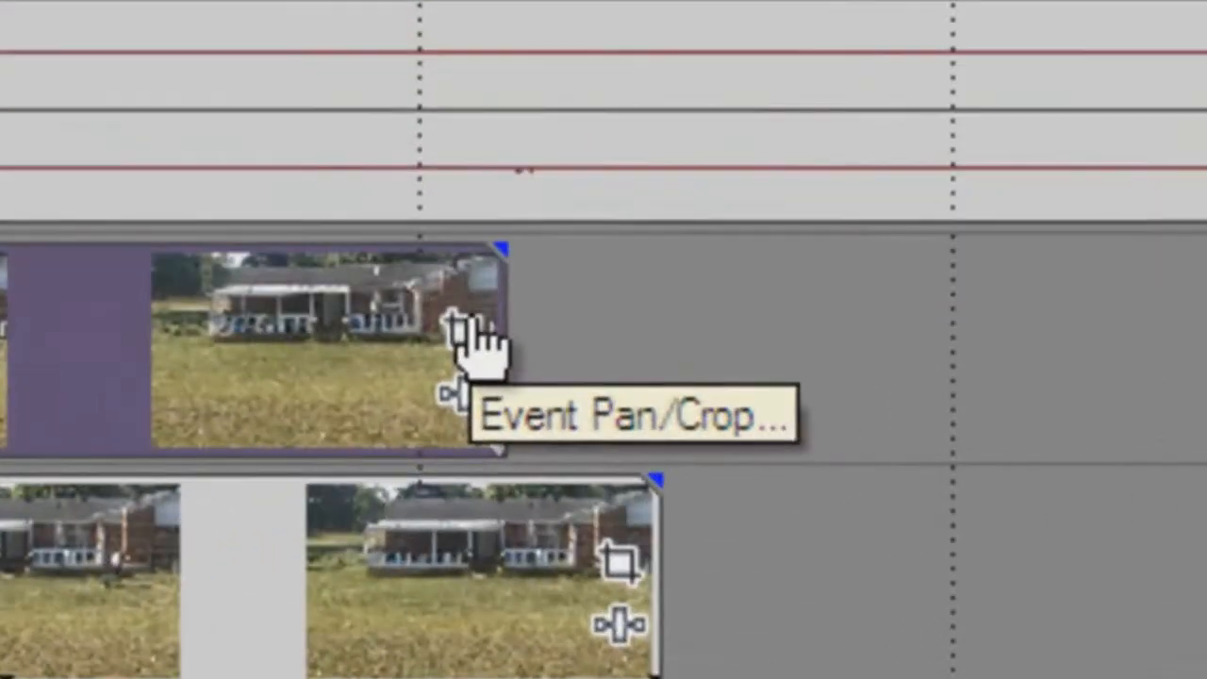
# Step: Open Event Pan/Crop for the track 3 clip, enable its mask, and go to about 00:00:00;15 in the mask timeline
pyautogui.click(466, 328)
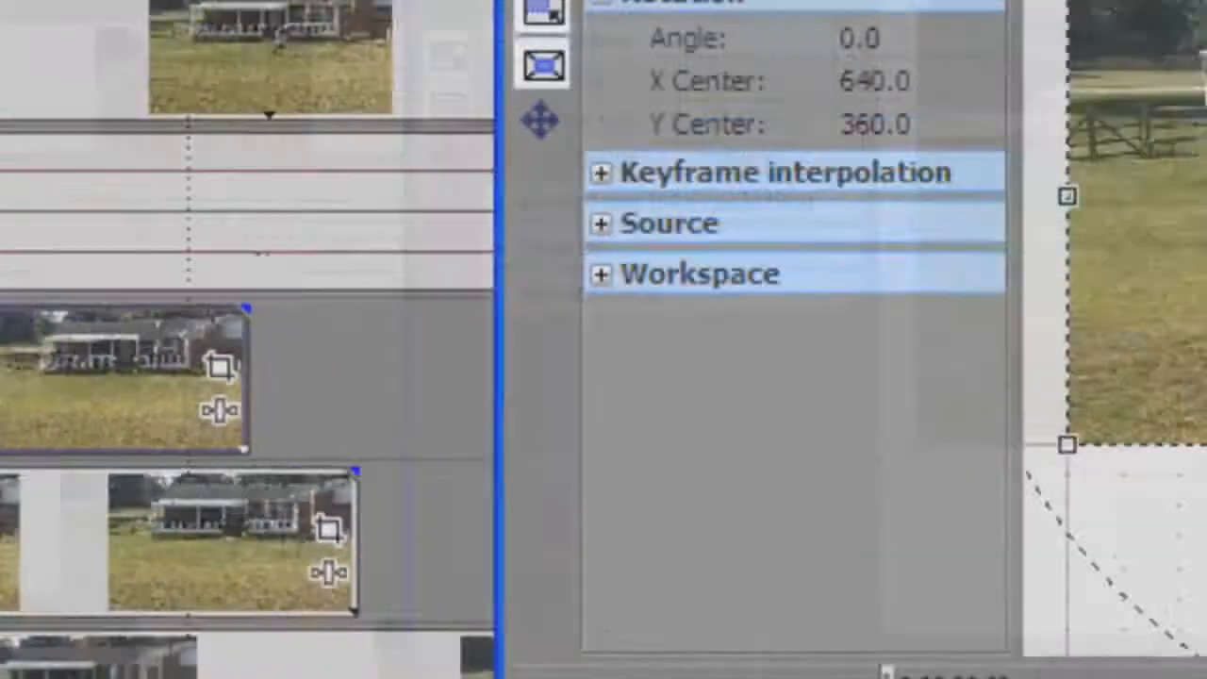
pyautogui.click(161, 631)
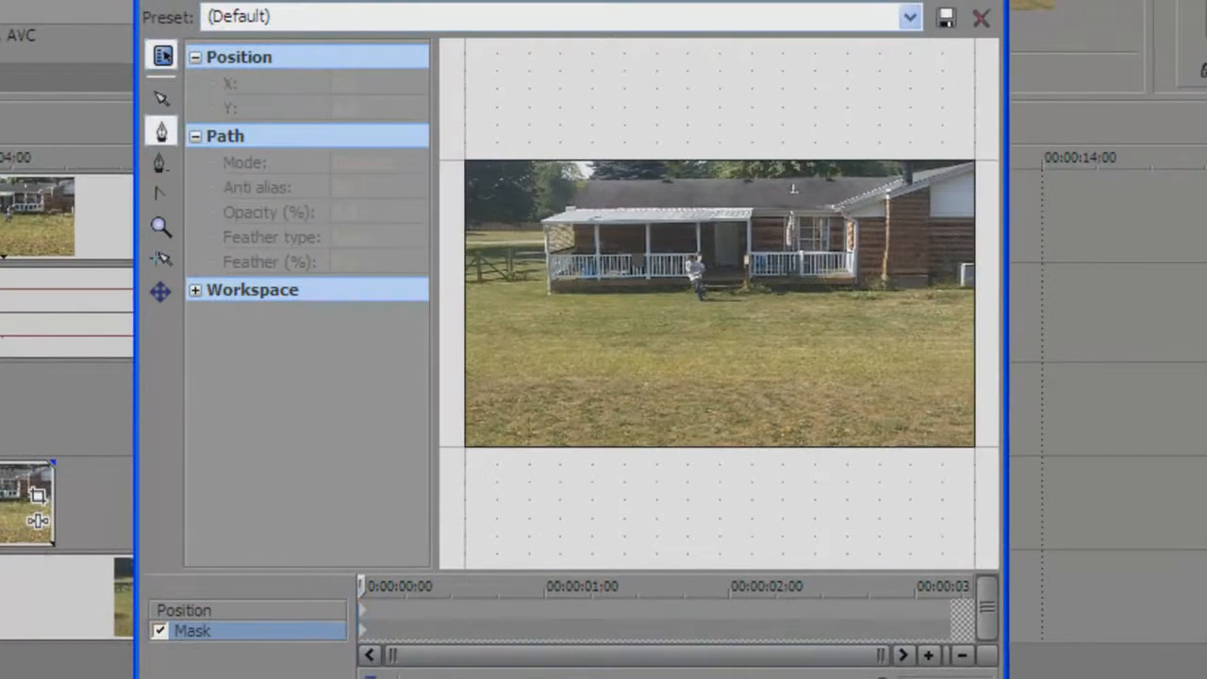
pyautogui.click(33, 528)
pyautogui.click(444, 628)
pyautogui.press('Right')
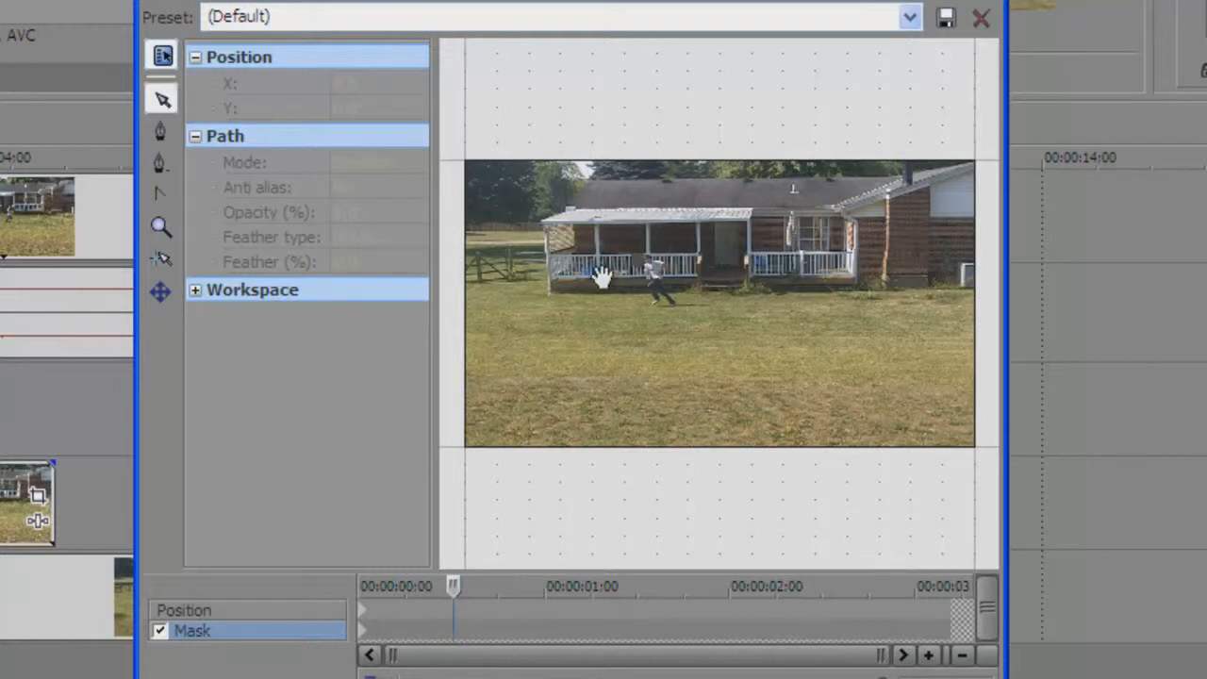
# Step: Draw a closed mask around the running actor with the Anchor Creation Tool, including his legs and the shadow on the grass
pyautogui.moveTo(630, 302); pyautogui.dragTo(667, 377)
pyautogui.scroll(5, 714, 421)
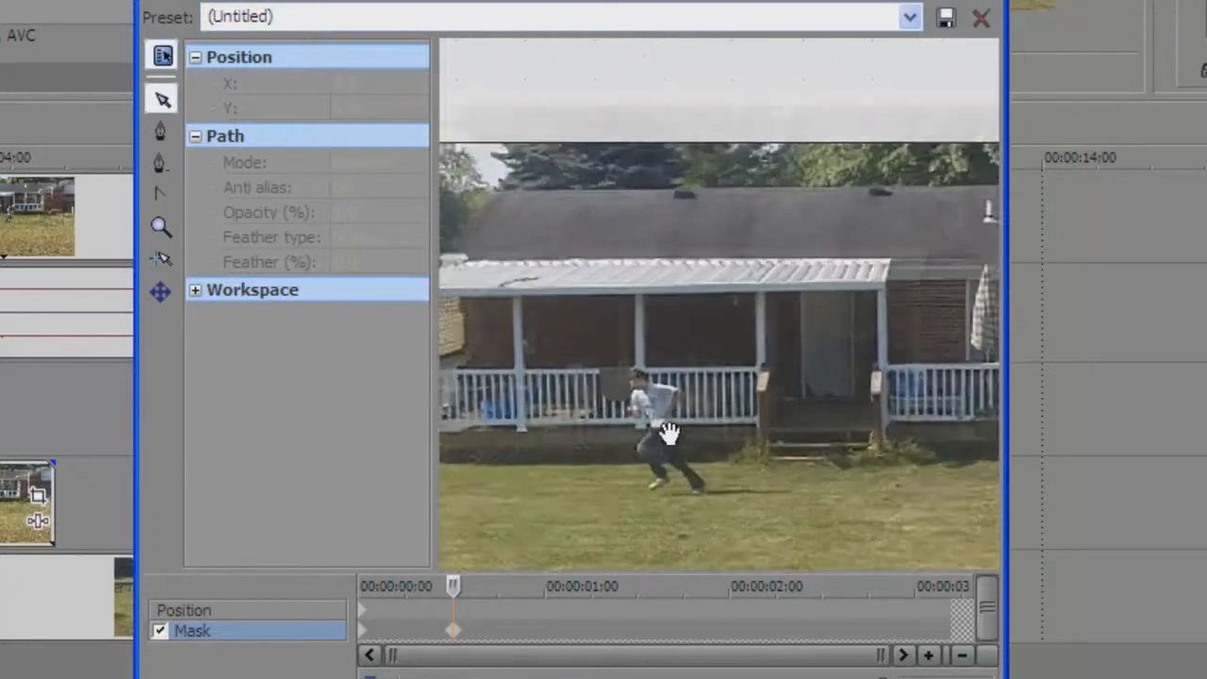
pyautogui.scroll(2, 669, 434)
pyautogui.moveTo(648, 471); pyautogui.dragTo(704, 281)
pyautogui.scroll(1, 709, 308)
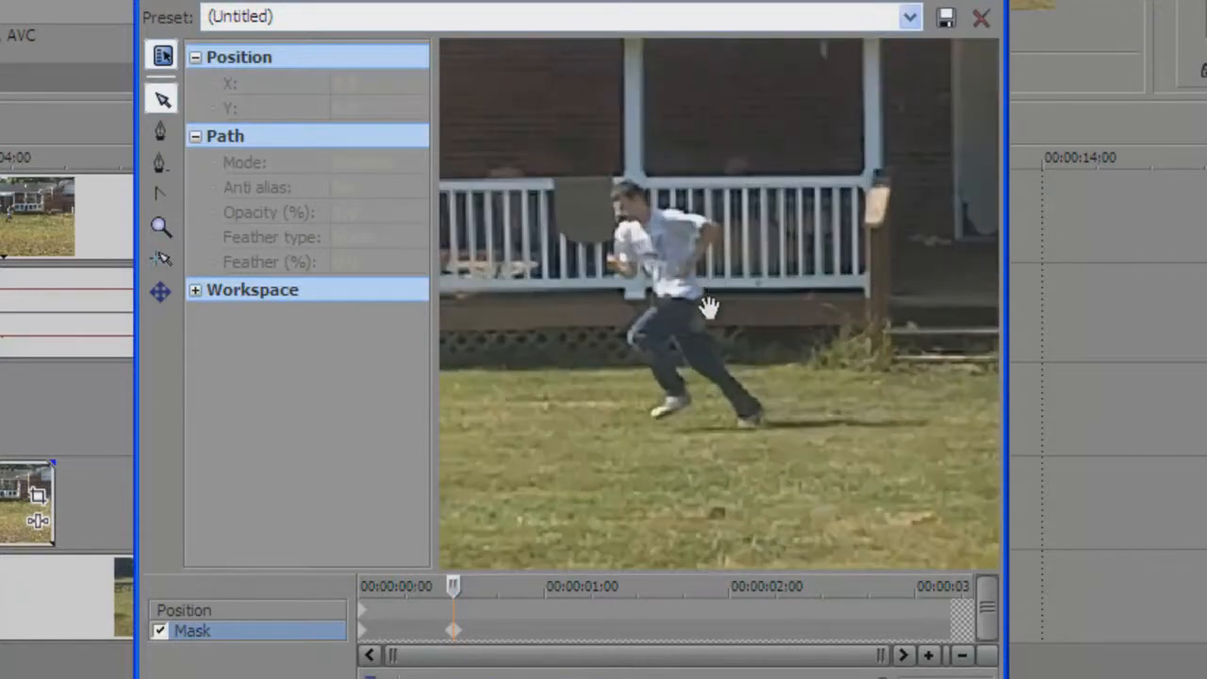
pyautogui.moveTo(683, 325); pyautogui.dragTo(695, 339)
pyautogui.scroll(1, 702, 341)
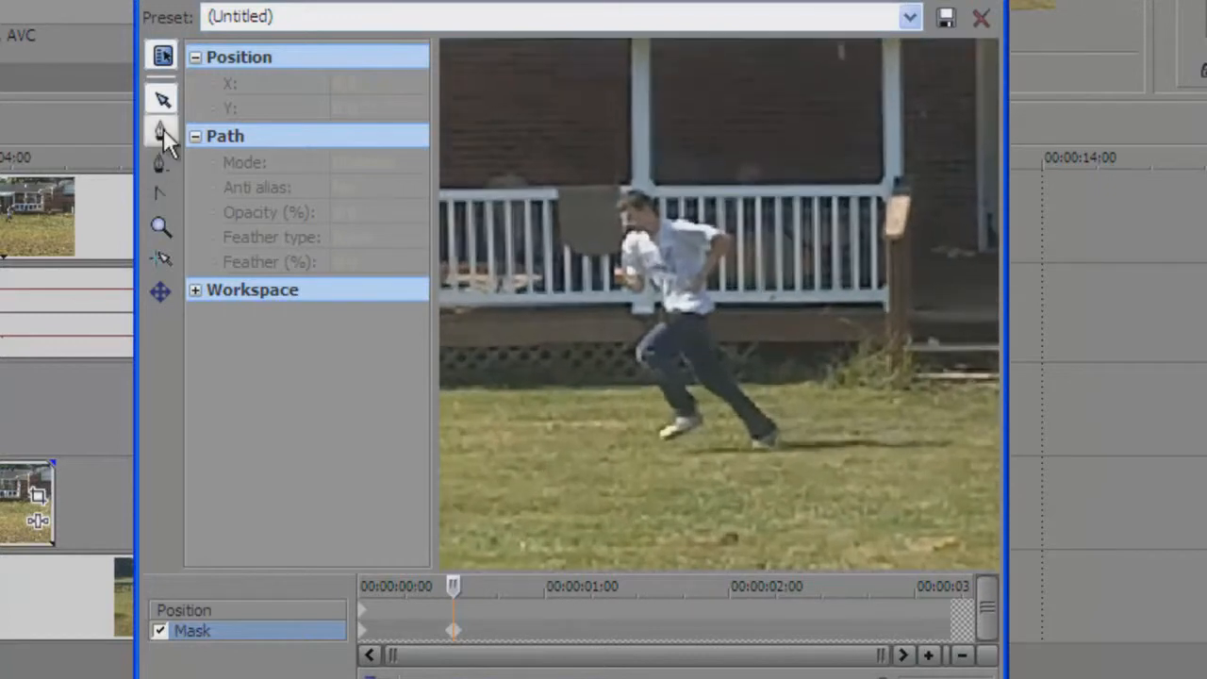
pyautogui.click(161, 131)
pyautogui.click(609, 205)
pyautogui.click(620, 223)
pyautogui.click(617, 244)
pyautogui.click(603, 261)
pyautogui.click(604, 294)
pyautogui.click(642, 295)
pyautogui.click(652, 308)
pyautogui.click(625, 336)
pyautogui.click(637, 389)
pyautogui.click(656, 414)
pyautogui.click(643, 431)
pyautogui.click(659, 454)
pyautogui.click(904, 459)
pyautogui.click(972, 450)
pyautogui.click(951, 432)
pyautogui.click(794, 425)
pyautogui.click(718, 329)
pyautogui.click(725, 295)
pyautogui.click(746, 244)
pyautogui.click(718, 221)
pyautogui.click(680, 196)
pyautogui.click(654, 174)
pyautogui.click(617, 189)
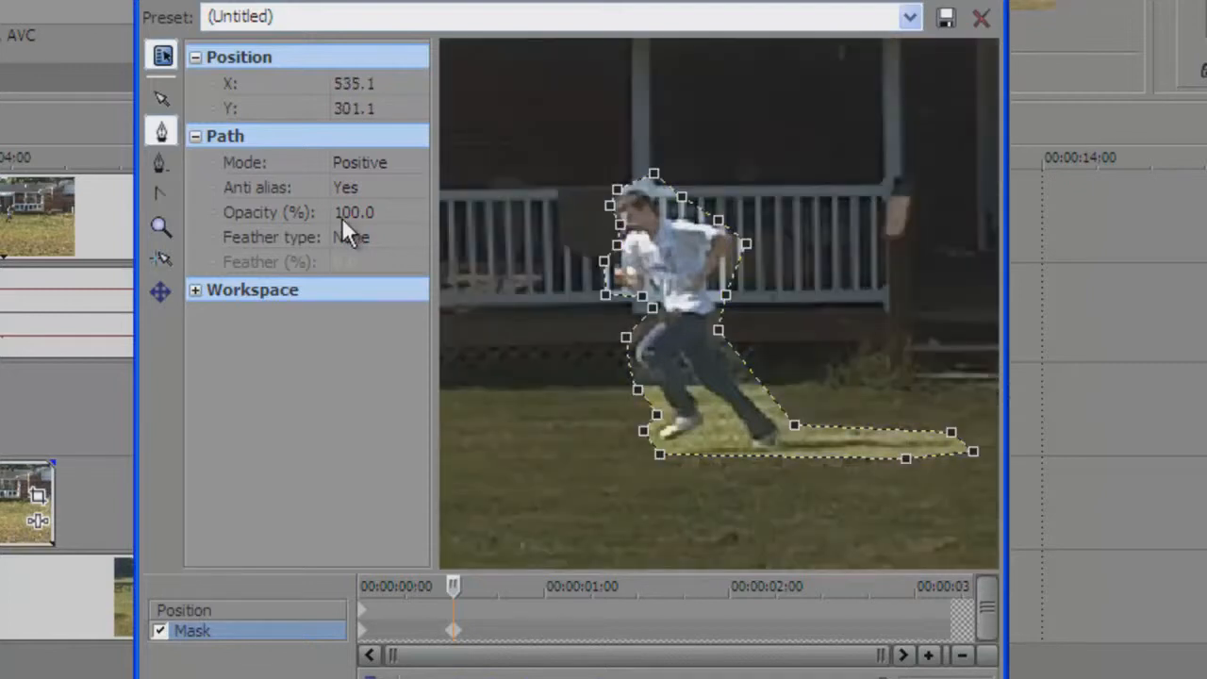
# Step: Feather the running actor's mask on both sides by 2.0%
pyautogui.click(349, 236)
pyautogui.click(377, 293)
pyautogui.click(382, 261)
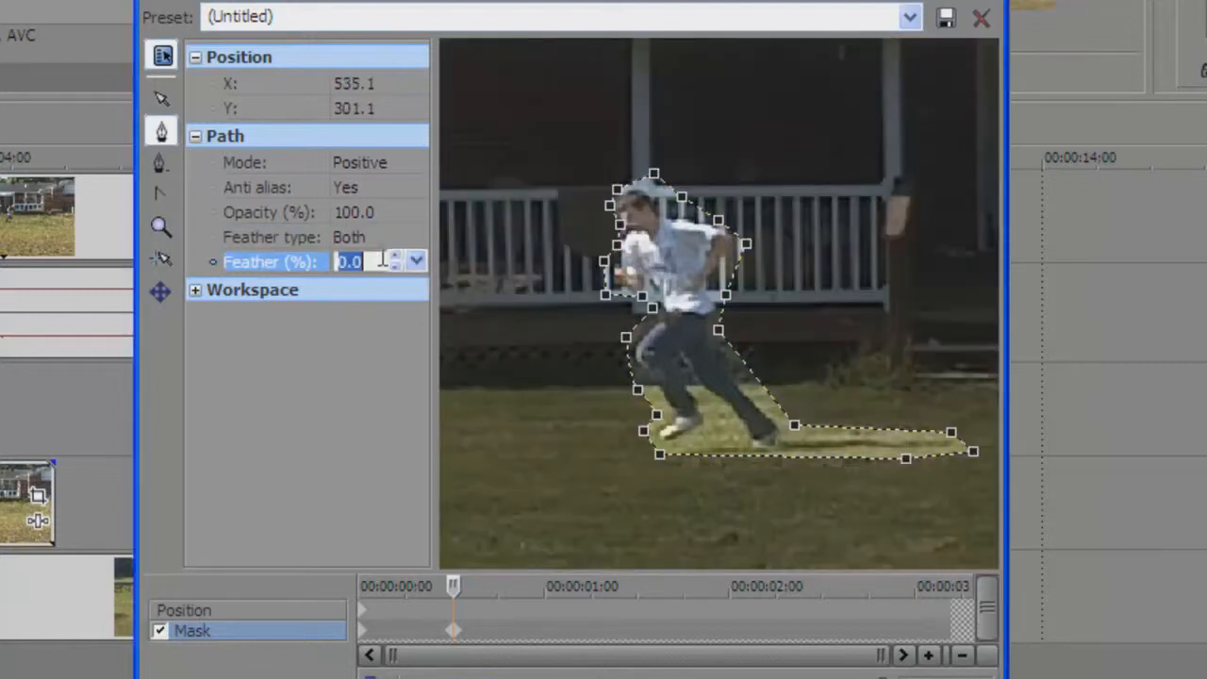
pyautogui.click(393, 255)
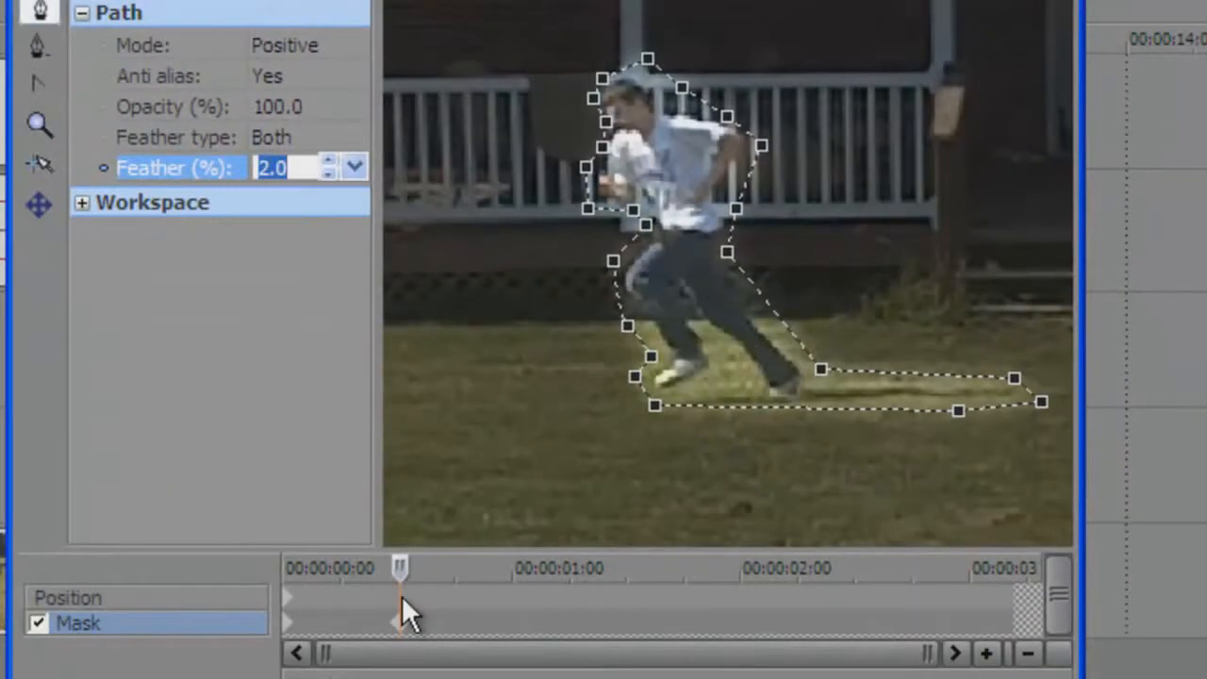
pyautogui.click(402, 595)
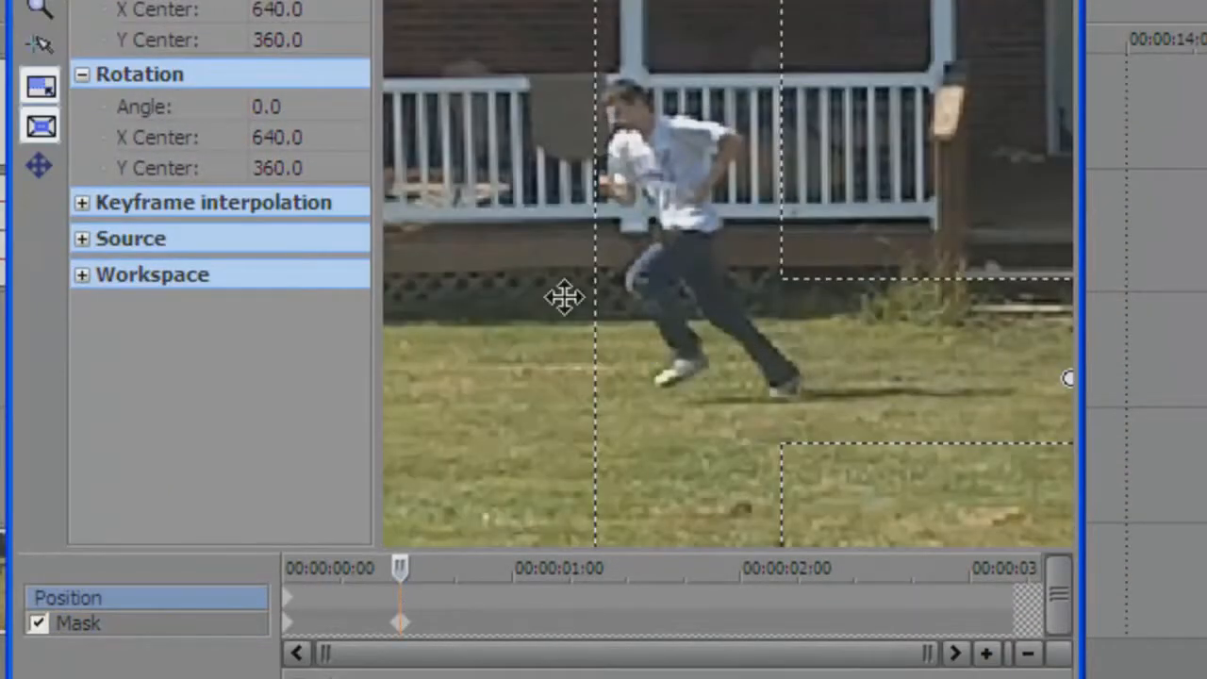
pyautogui.press('Up')
pyautogui.press('Up')
pyautogui.press('Up')
pyautogui.press('Up')
pyautogui.press('Up')
pyautogui.press('Up')
pyautogui.press('Up')
pyautogui.press('Up')
pyautogui.press('Up')
pyautogui.press('Up')
pyautogui.press('Up')
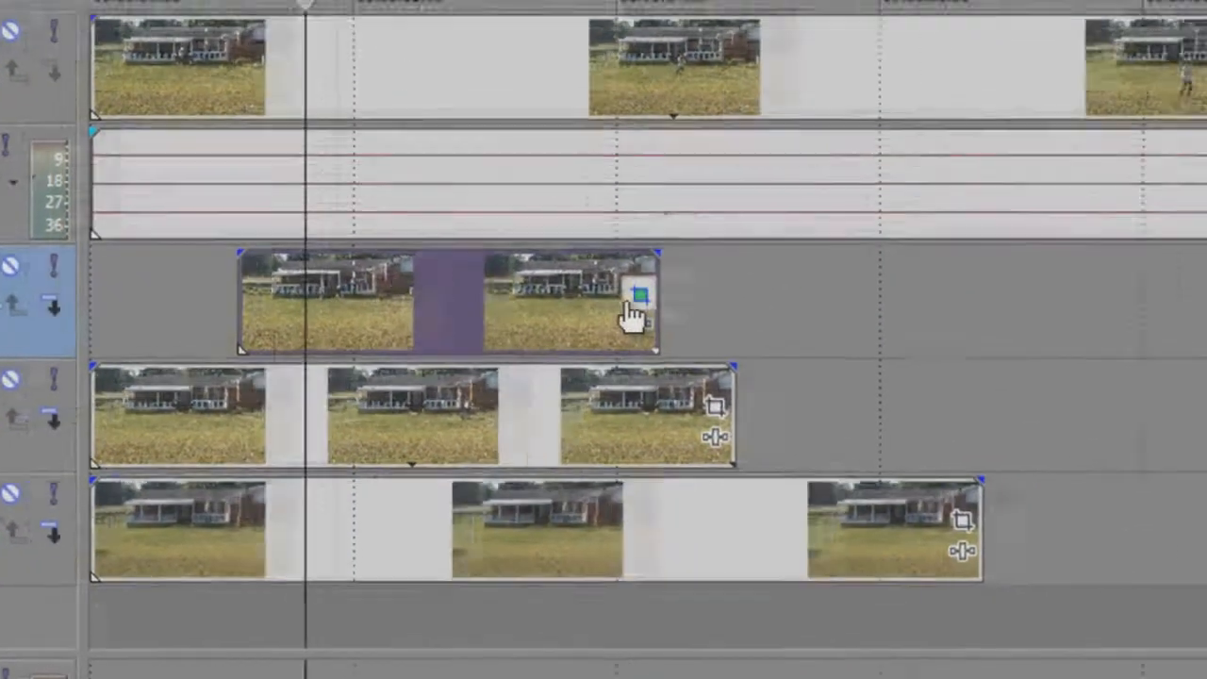
# Step: Reopen Event Pan/Crop for the 251_2707 clip and choose the Normal Edit Tool for its mask
pyautogui.click(636, 300)
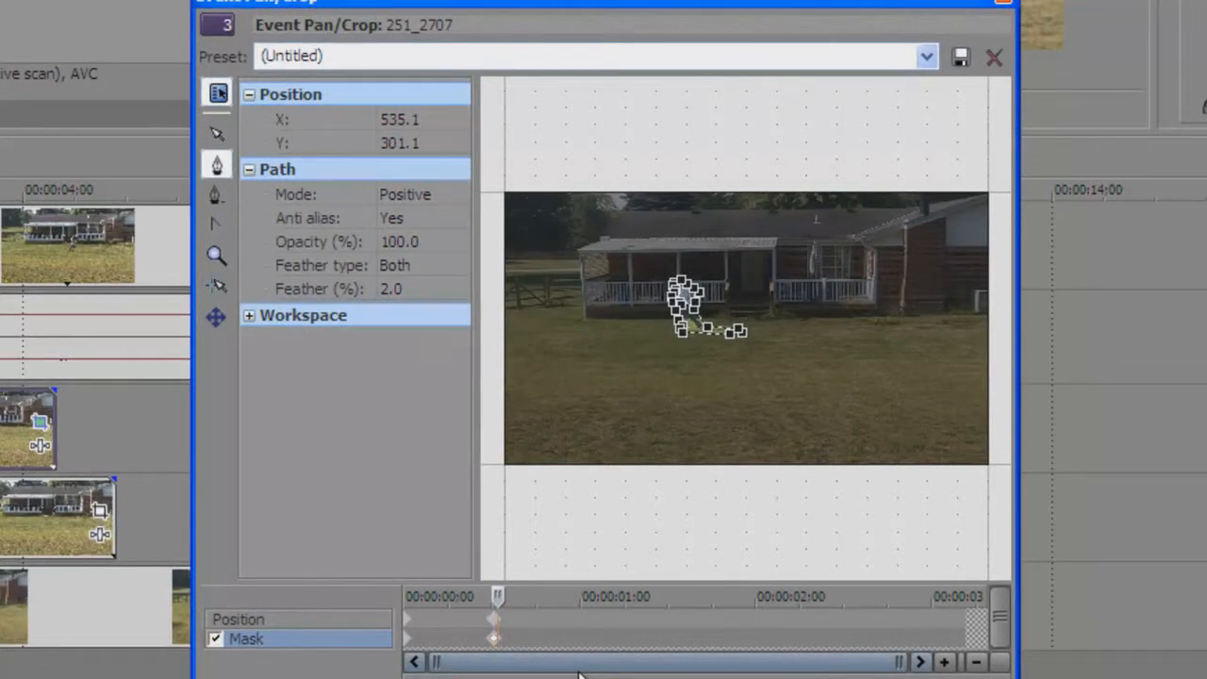
pyautogui.scroll(2, 593, 533)
pyautogui.click(222, 139)
# Step: Select all anchors of the runner's mask and move the whole mask so it covers him in the current frame
pyautogui.moveTo(609, 309); pyautogui.dragTo(612, 323)
pyautogui.scroll(3, 626, 344)
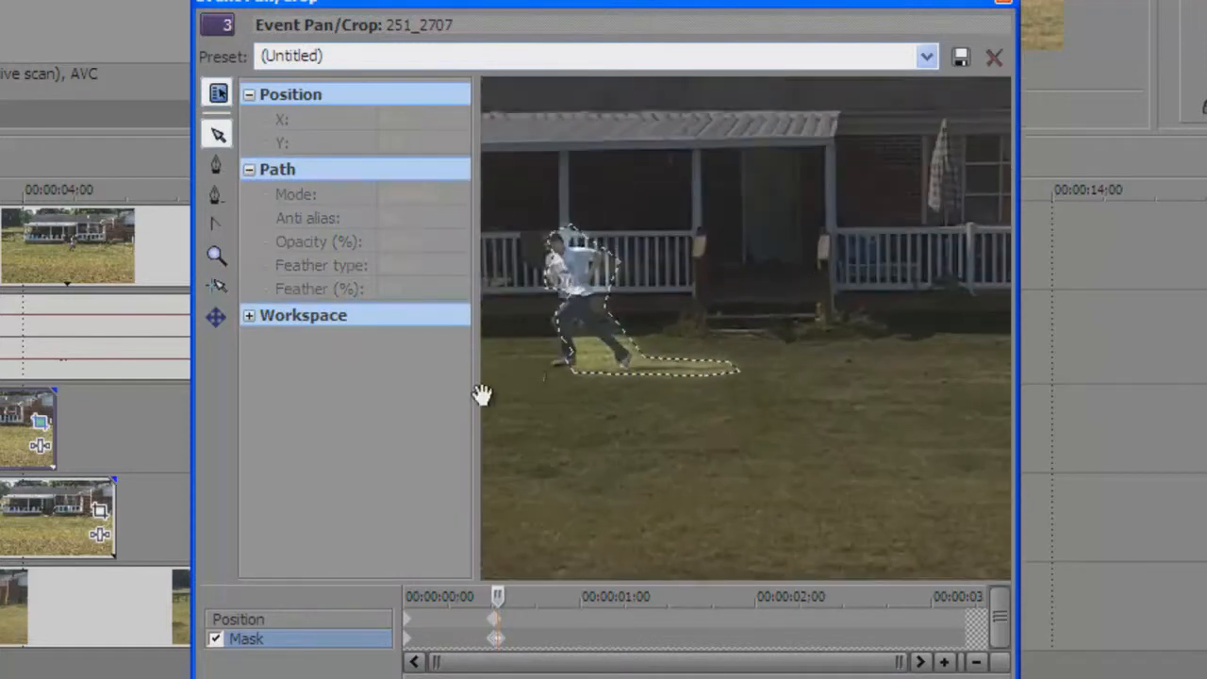
pyautogui.moveTo(832, 256); pyautogui.dragTo(1012, 264)
pyautogui.scroll(2, 858, 274)
pyautogui.scroll(1, 857, 274)
pyautogui.moveTo(947, 284); pyautogui.dragTo(830, 288)
pyautogui.scroll(4, 830, 288)
pyautogui.moveTo(746, 283); pyautogui.dragTo(786, 280)
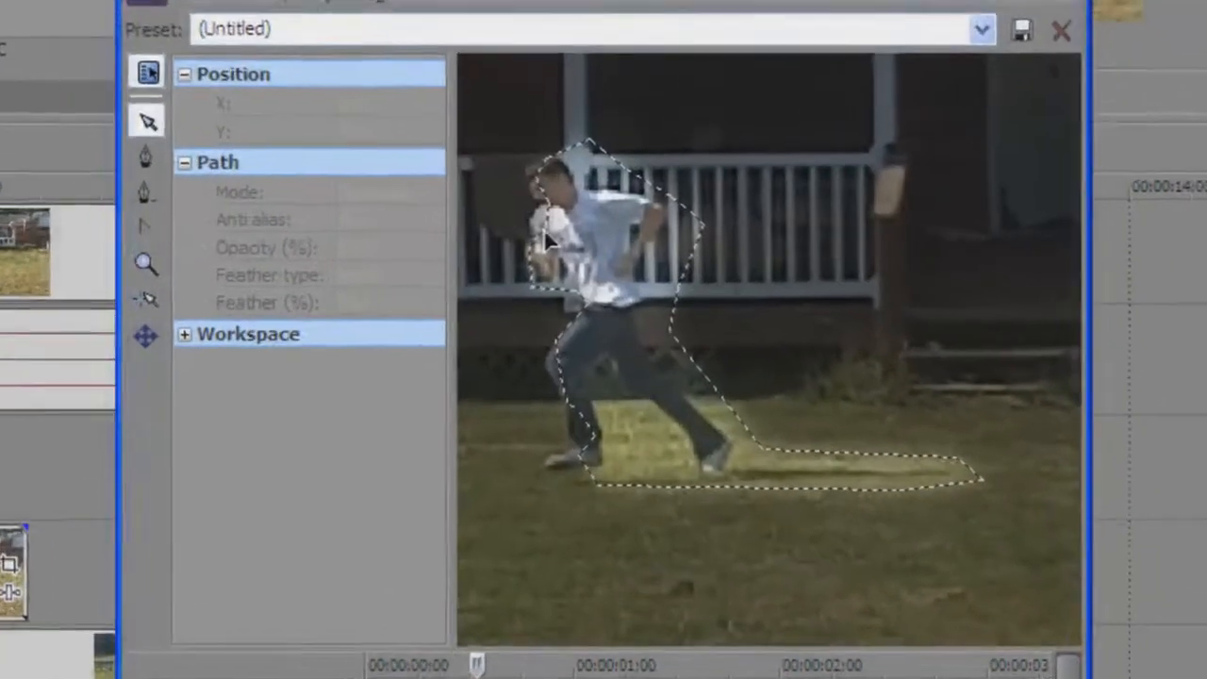
pyautogui.click(543, 228)
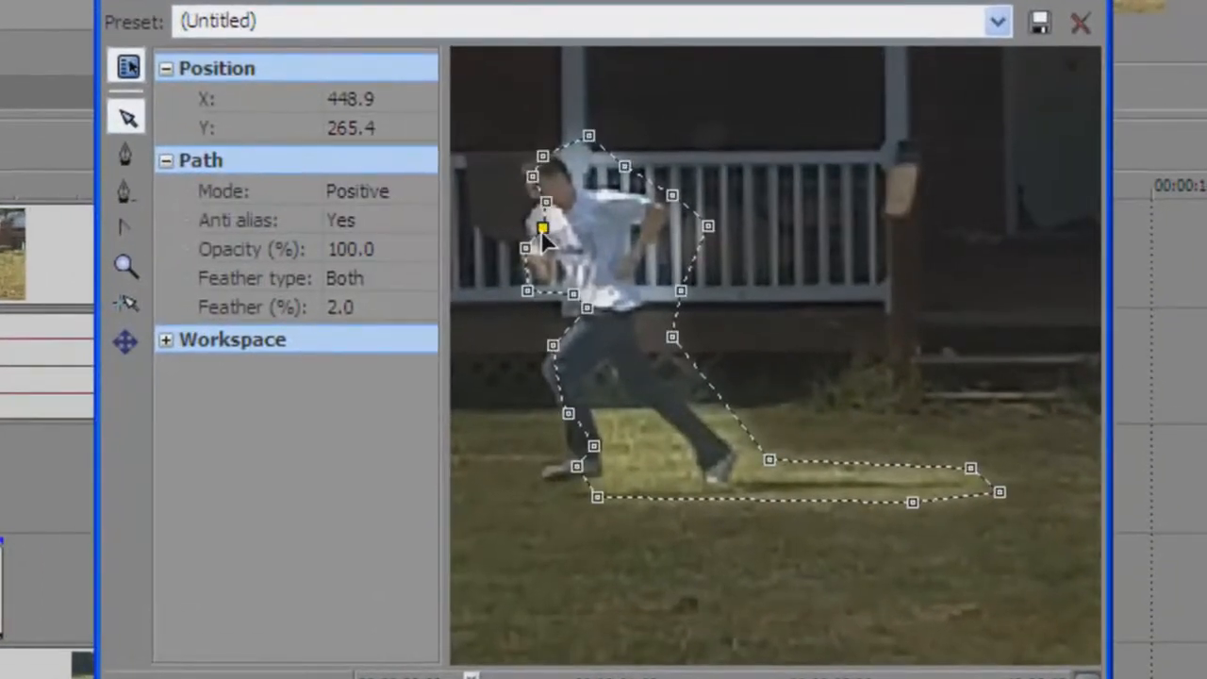
pyautogui.rightClick(547, 243)
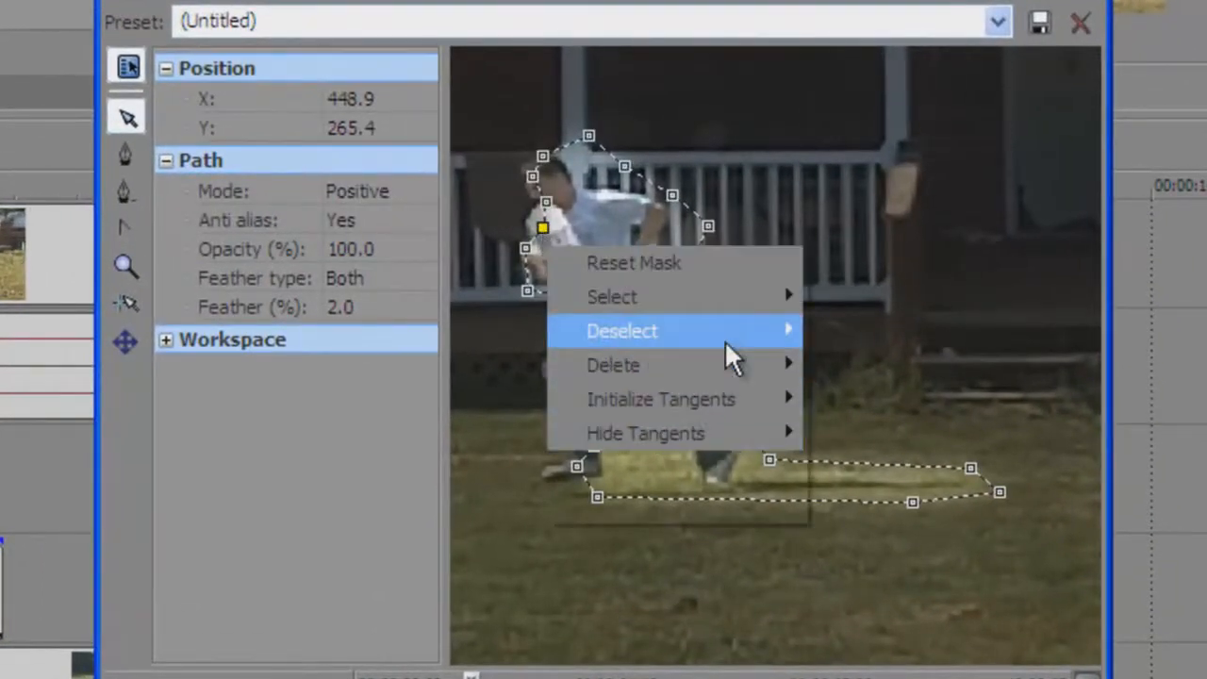
pyautogui.moveTo(750, 300)
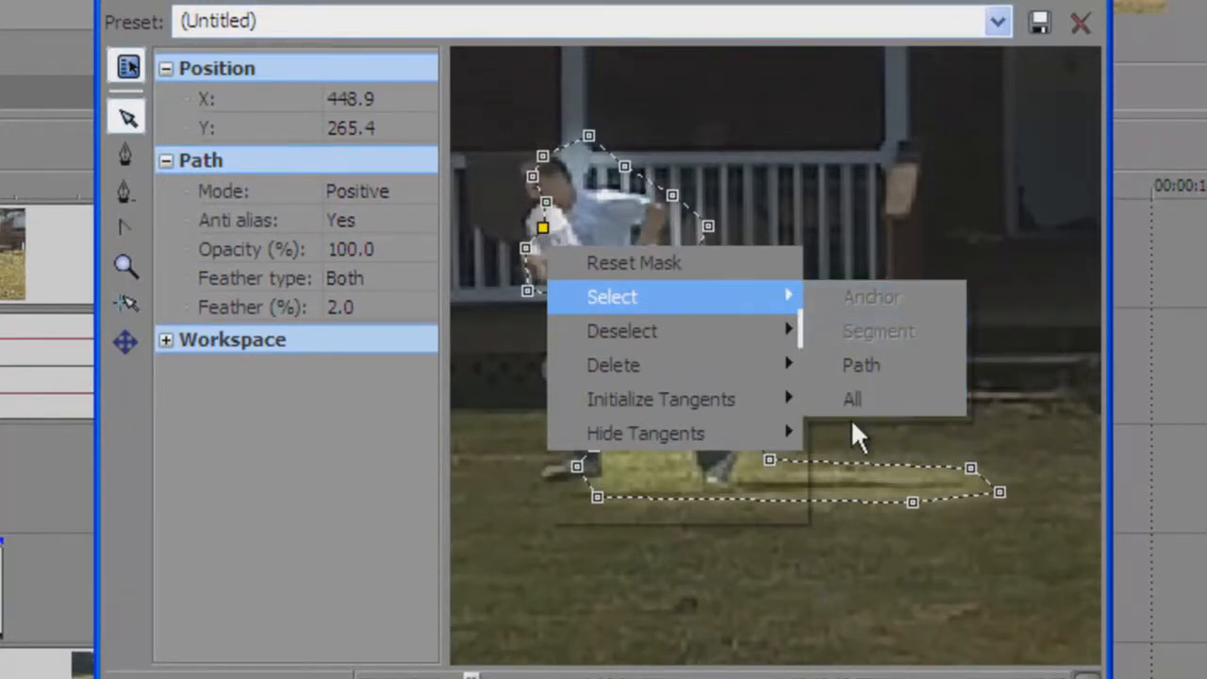
pyautogui.click(851, 399)
pyautogui.moveTo(542, 237); pyautogui.dragTo(517, 242)
pyautogui.click(518, 536)
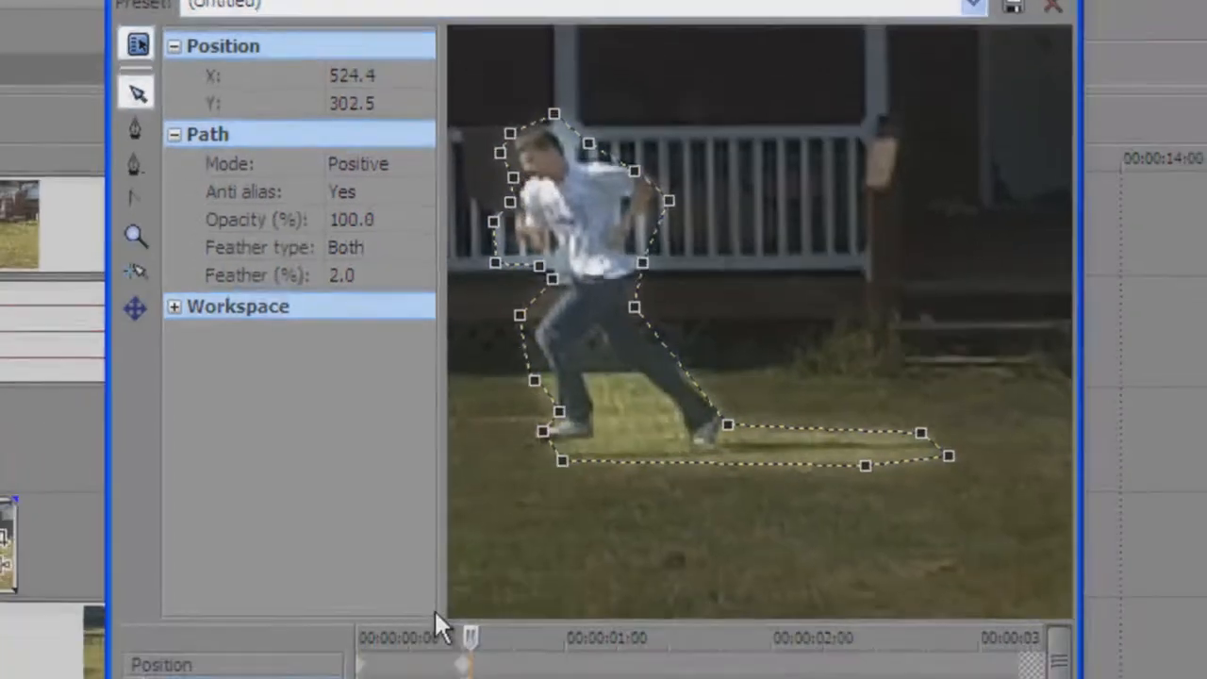
# Step: Advance the mask timeline two frames, shift the whole mask back over the runner, and move on to the following frames
pyautogui.press('Right')
pyautogui.press('Right')
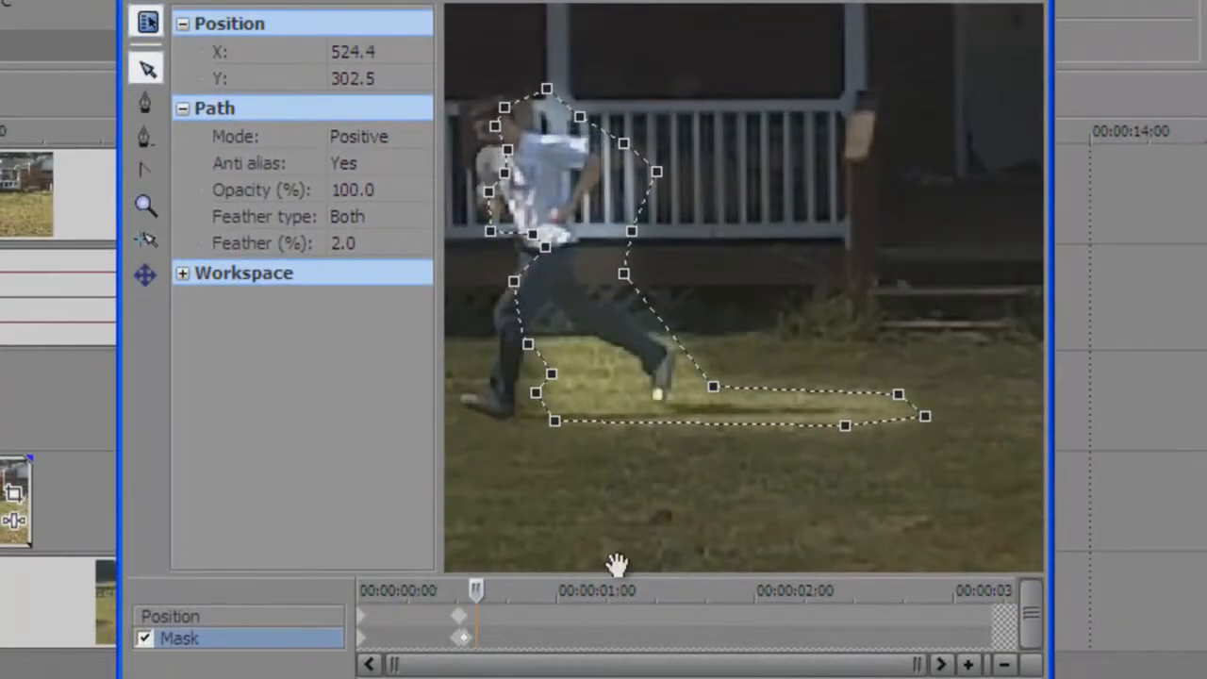
pyautogui.moveTo(552, 259); pyautogui.dragTo(495, 249)
pyautogui.click(445, 533)
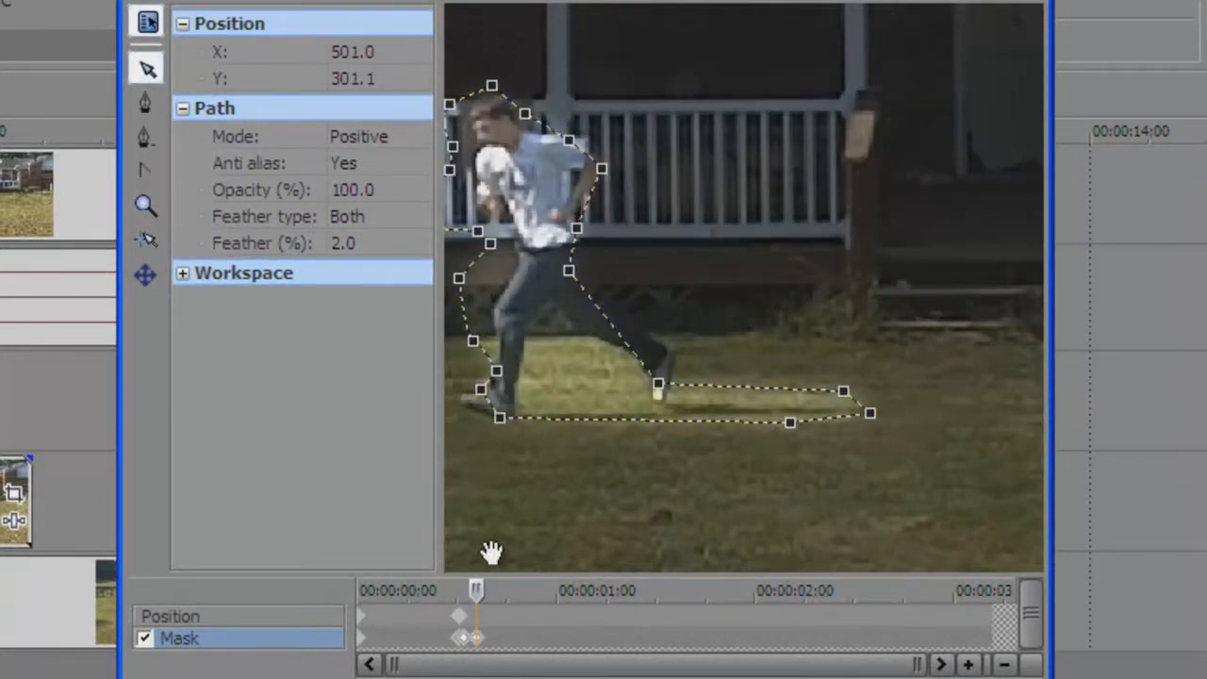
pyautogui.press('Right')
pyautogui.press('Right')
pyautogui.press('Right')
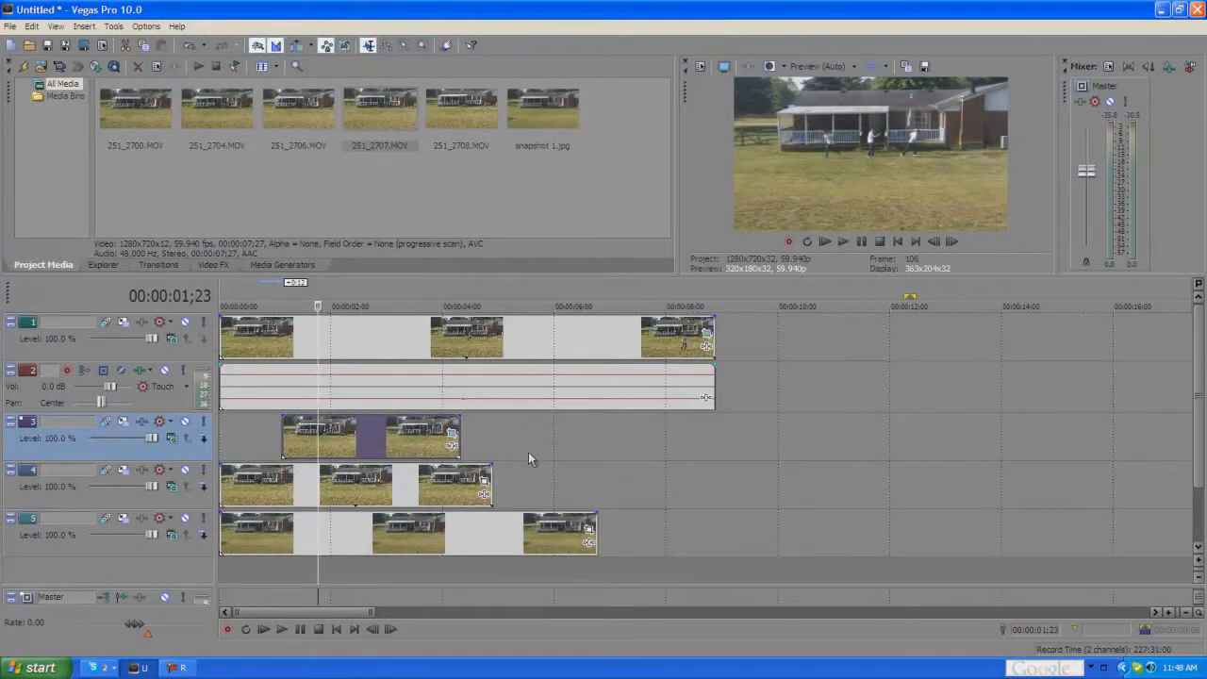
# Step: Review the composited takes at several points on the timeline, ending at 00:00:02;12
pyautogui.click(630, 424)
pyautogui.click(540, 337)
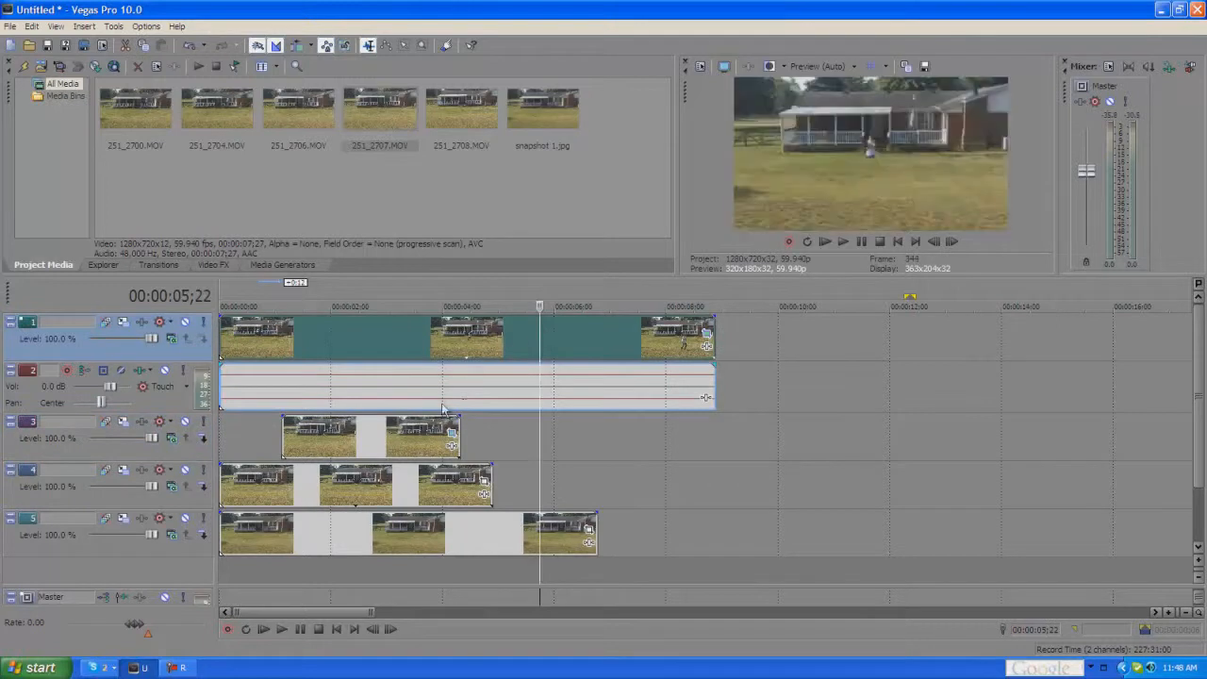
pyautogui.click(411, 444)
pyautogui.click(389, 440)
pyautogui.click(369, 441)
pyautogui.click(353, 436)
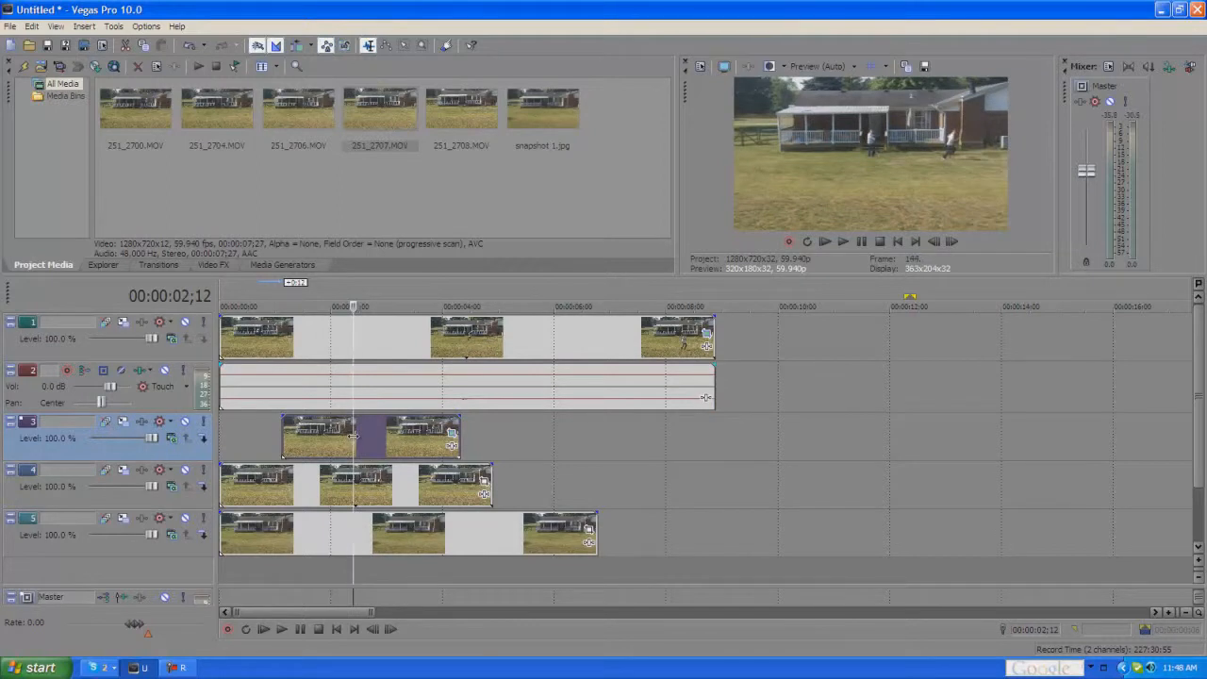
# Step: Delete the clips on tracks 3 and 4
pyautogui.click(424, 430)
pyautogui.press('Delete')
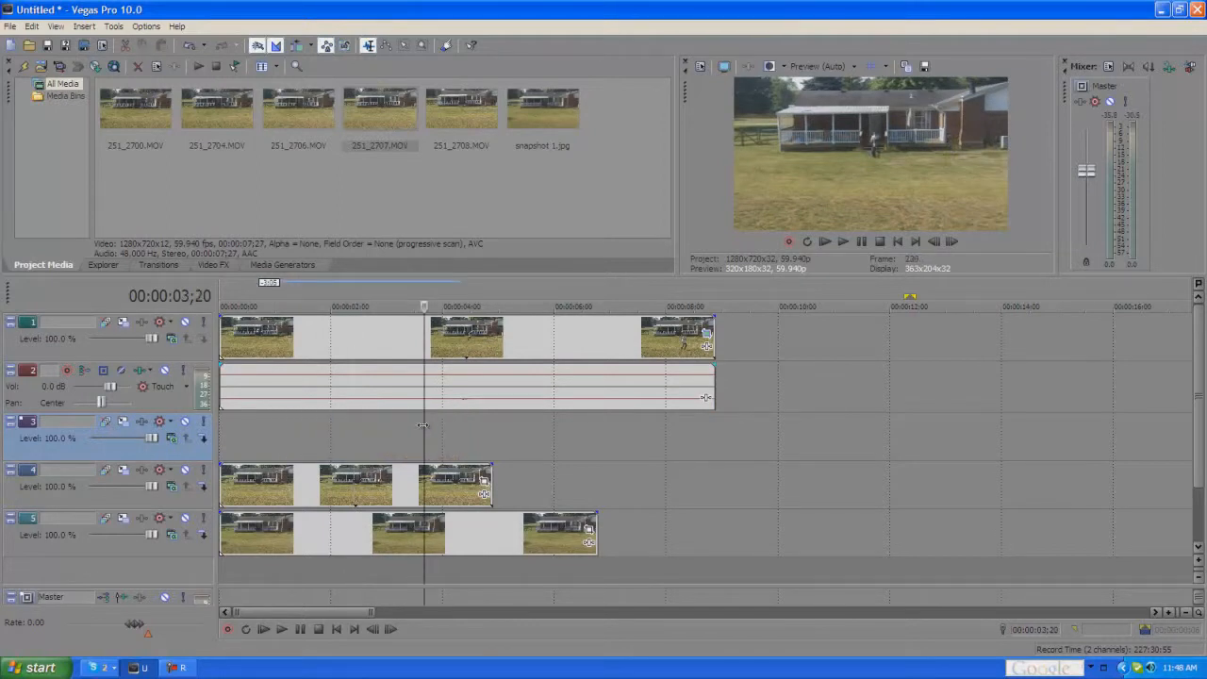
pyautogui.click(382, 502)
pyautogui.click(381, 499)
pyautogui.press('Delete')
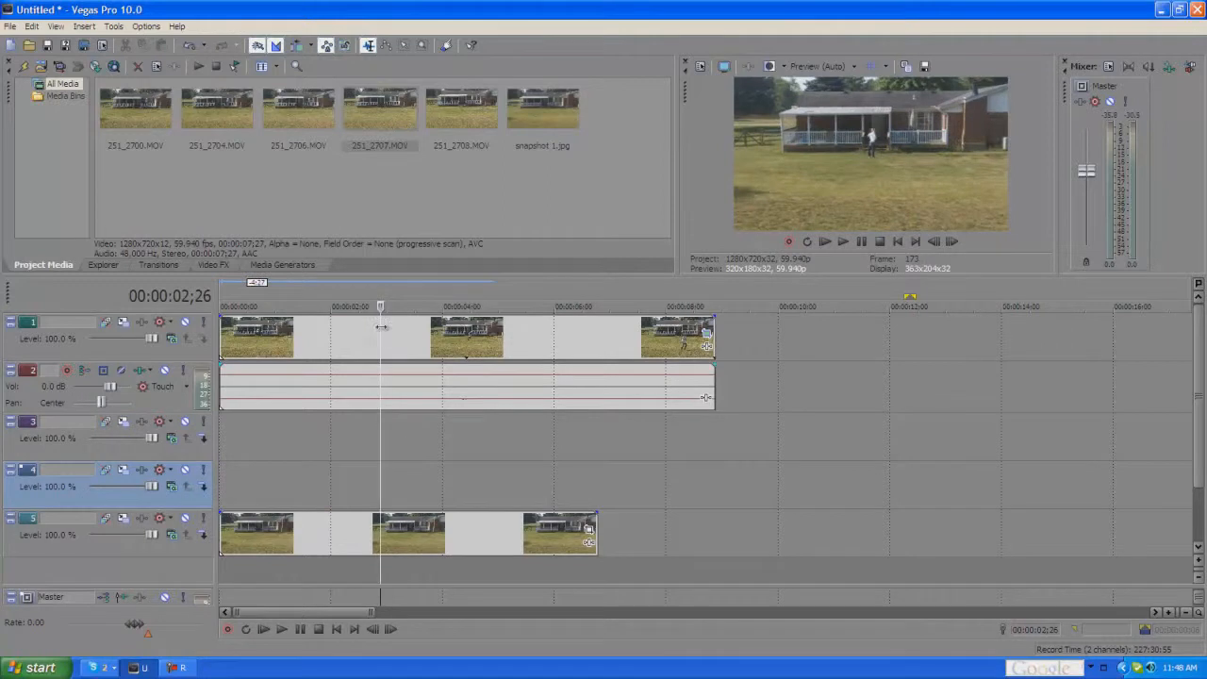
# Step: Add 251_2704.MOV to track 1 after the existing clip, leaving a gap between them
pyautogui.click(330, 336)
pyautogui.click(447, 337)
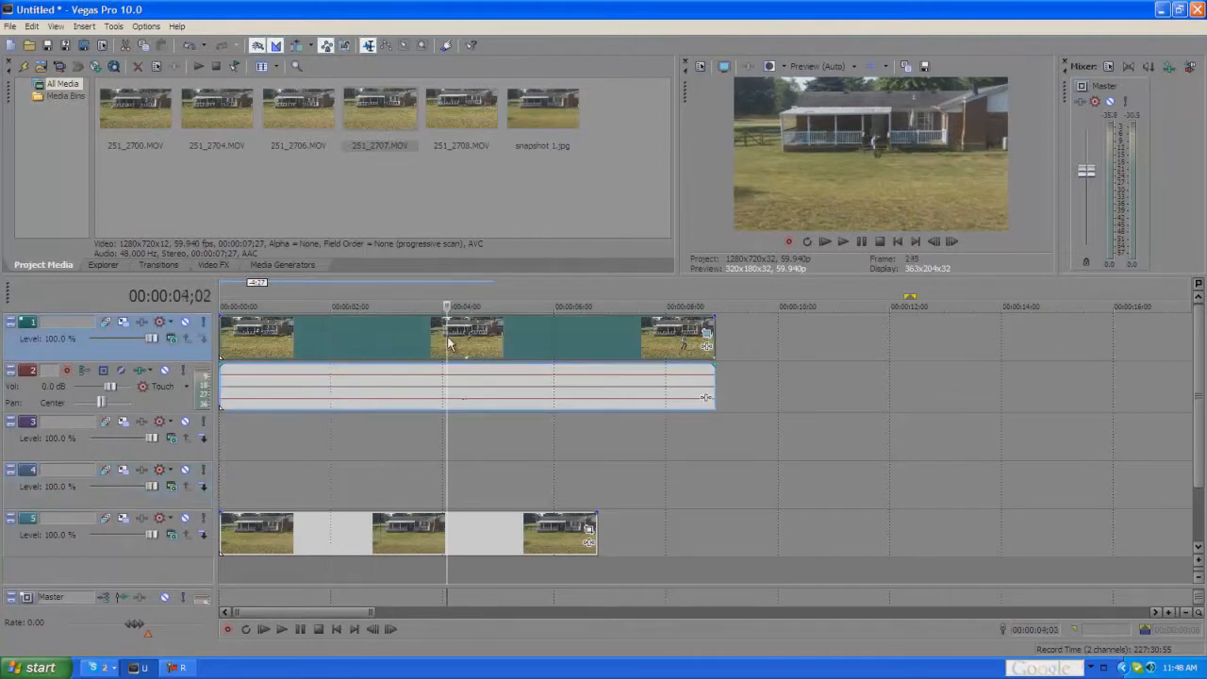
pyautogui.click(385, 333)
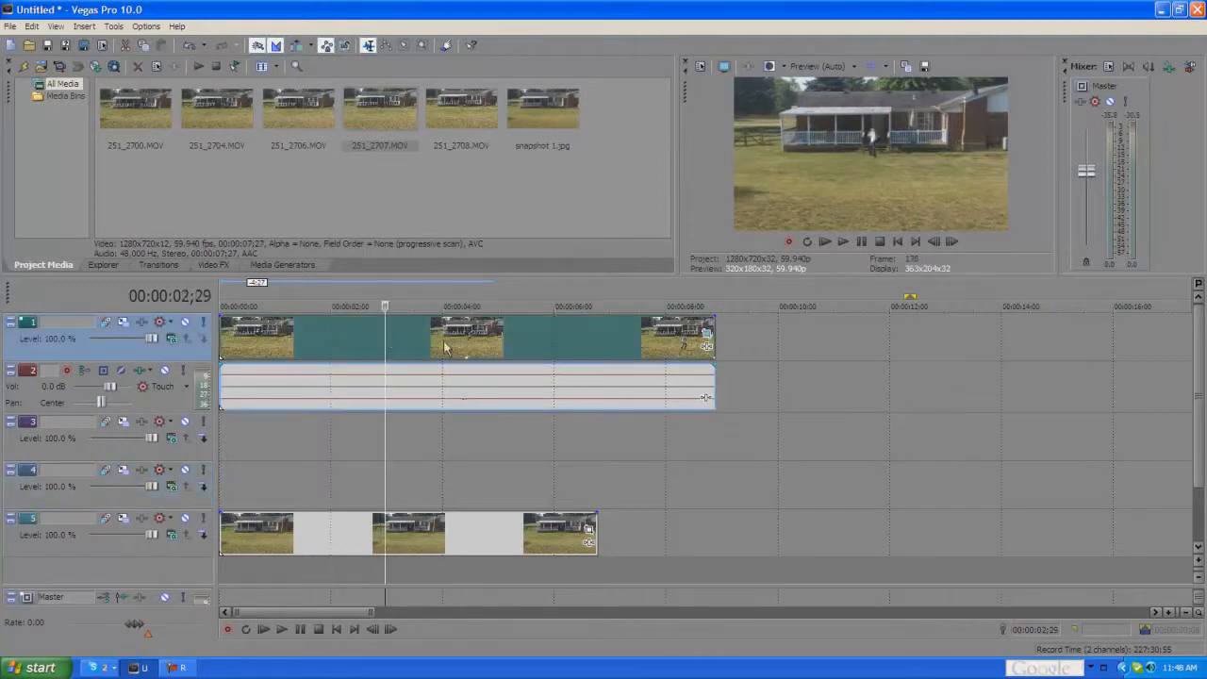
pyautogui.moveTo(219, 121); pyautogui.dragTo(837, 344)
# Step: Scan the 251_2704 clip on track 1 at intervals to find where the actor appears
pyautogui.click(835, 342)
pyautogui.click(893, 331)
pyautogui.click(952, 339)
pyautogui.click(1039, 333)
pyautogui.click(1092, 340)
pyautogui.click(1130, 339)
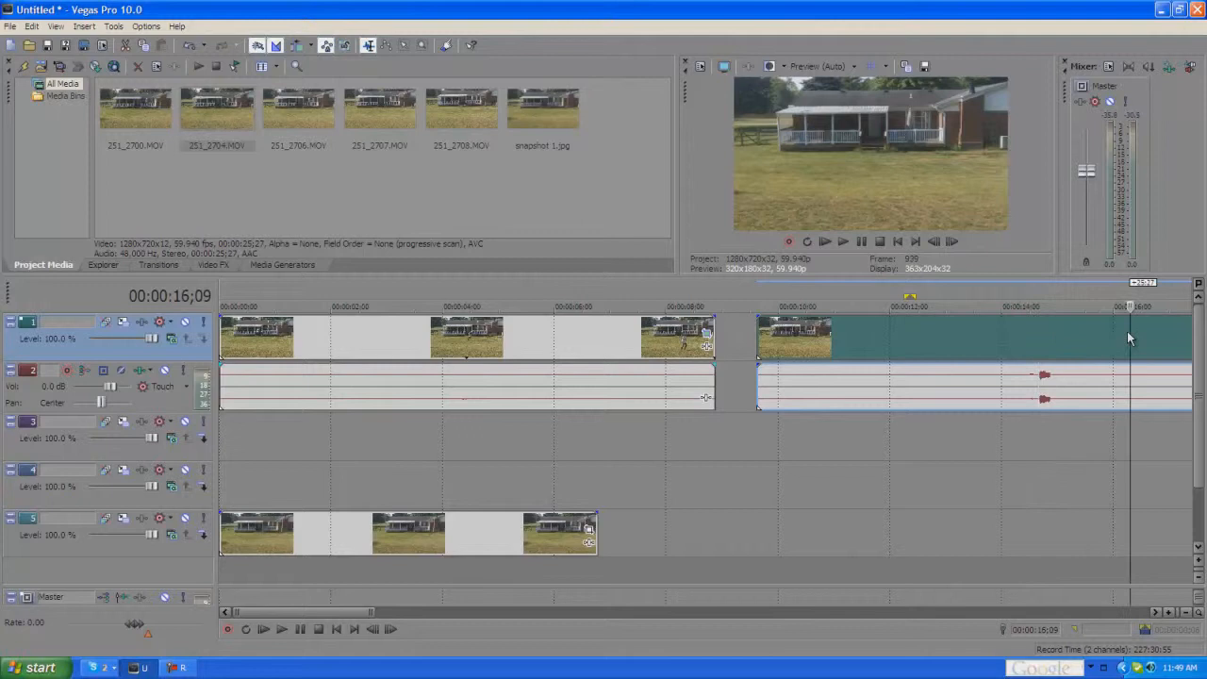
pyautogui.moveTo(332, 612); pyautogui.dragTo(455, 613)
pyautogui.click(537, 338)
# Step: Step forward through the 251_2704 clip on track 1 to 00:00:23;08 to locate the actor in front of the porch
pyautogui.press('Right')
pyautogui.press('Right')
pyautogui.press('Right')
pyautogui.press('Right')
pyautogui.press('Right')
pyautogui.press('Right')
pyautogui.press('Right')
pyautogui.press('Right')
pyautogui.press('Right')
pyautogui.press('Right')
pyautogui.press('Right')
pyautogui.press('Right')
pyautogui.press('Right')
pyautogui.press('Right')
pyautogui.press('Right')
pyautogui.press('Right')
pyautogui.press('Right')
pyautogui.press('Right')
pyautogui.press('Right')
pyautogui.press('Right')
pyautogui.press('Right')
pyautogui.press('Right')
pyautogui.press('Right')
pyautogui.press('Right')
pyautogui.press('Right')
pyautogui.press('Right')
pyautogui.press('Right')
pyautogui.press('Right')
pyautogui.press('Right')
pyautogui.press('Right')
pyautogui.press('Right')
pyautogui.press('Right')
pyautogui.press('Right')
pyautogui.press('Right')
pyautogui.press('Right')
pyautogui.press('Right')
pyautogui.press('Right')
pyautogui.press('Right')
pyautogui.press('Right')
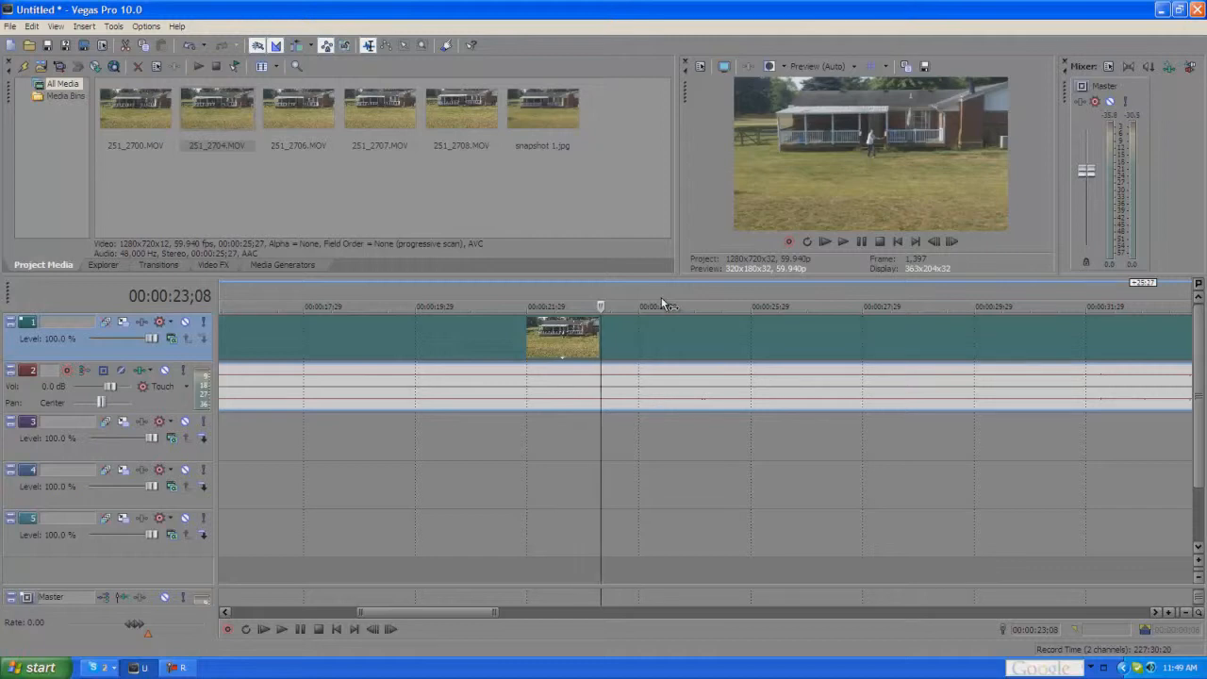
# Step: Examine the actor's movement in the 251_2704 clip frame by frame up to 00:00:24;18
pyautogui.press('Down')
pyautogui.press('Right')
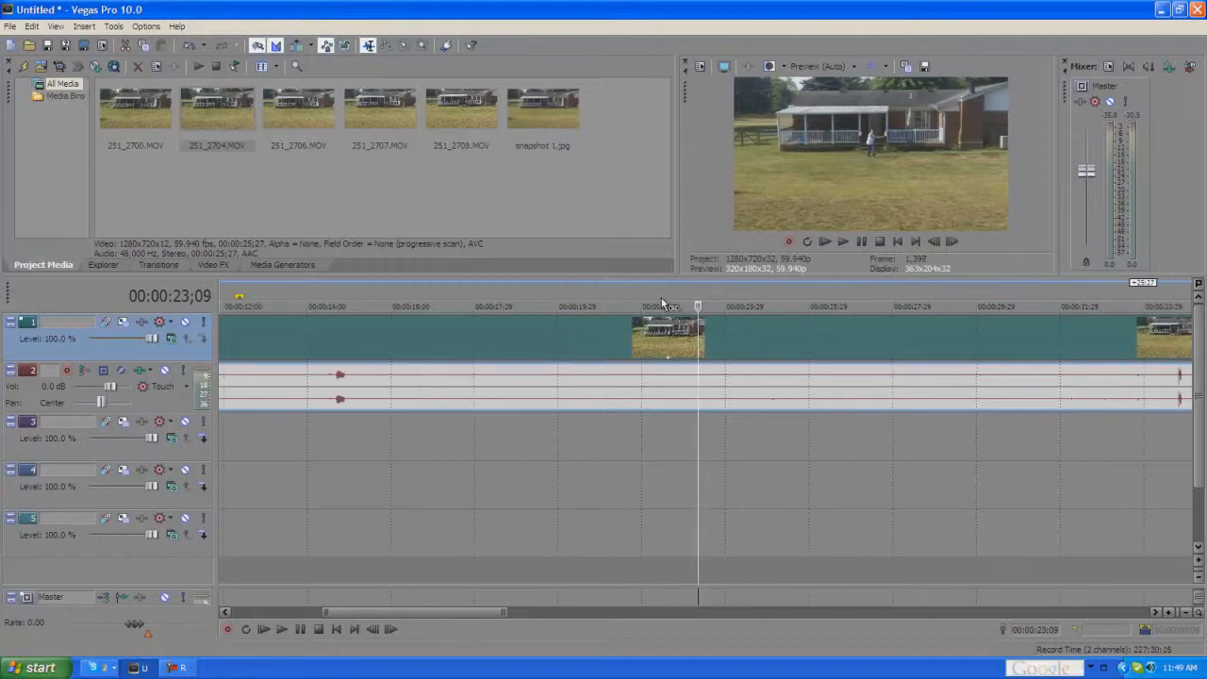
pyautogui.press('Right')
pyautogui.press('Right')
pyautogui.press('Right')
pyautogui.press('Right')
pyautogui.press('Right')
pyautogui.press('Right')
pyautogui.press('Right')
pyautogui.press('Right')
pyautogui.press('Right')
pyautogui.press('Right')
pyautogui.press('Right')
pyautogui.press('Right')
pyautogui.press('Right')
pyautogui.press('Right')
pyautogui.press('Right')
pyautogui.press('Right')
pyautogui.press('Right')
pyautogui.press('Right')
pyautogui.press('Right')
pyautogui.press('Right')
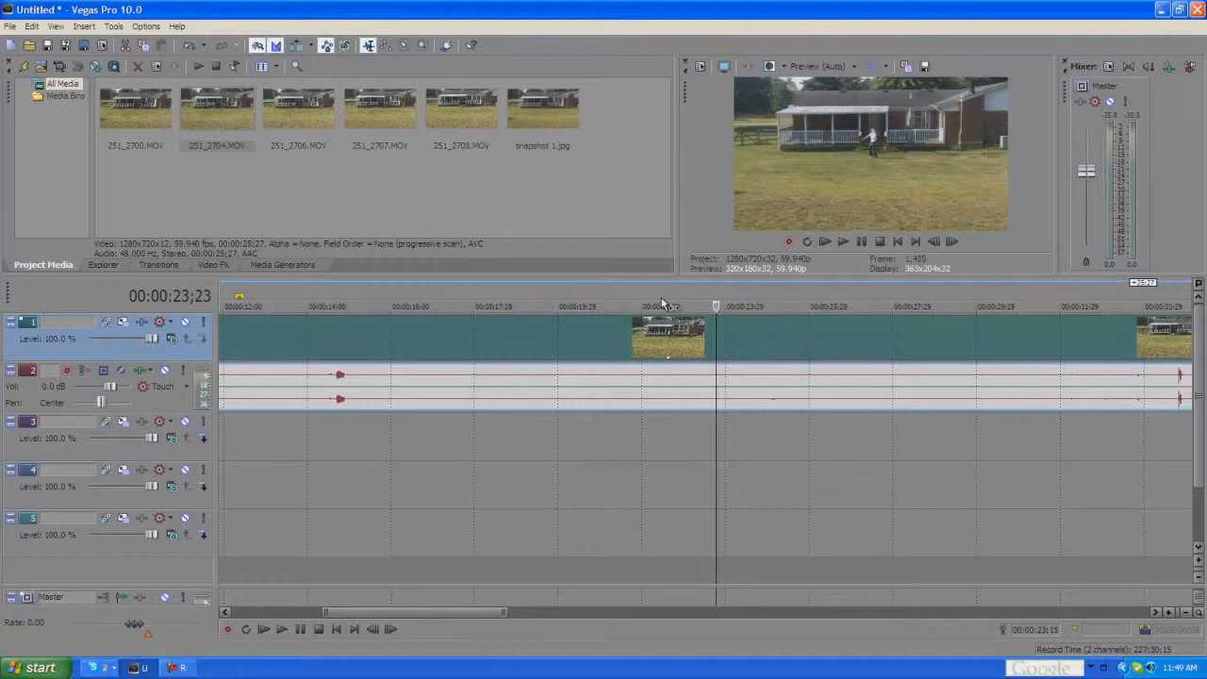
pyautogui.press('Right')
pyautogui.press('Right')
pyautogui.press('Right')
pyautogui.press('Right')
pyautogui.press('Right')
pyautogui.press('Right')
pyautogui.press('Right')
pyautogui.press('Right')
pyautogui.press('Right')
pyautogui.press('Right')
pyautogui.press('Right')
pyautogui.press('Right')
pyautogui.press('Right')
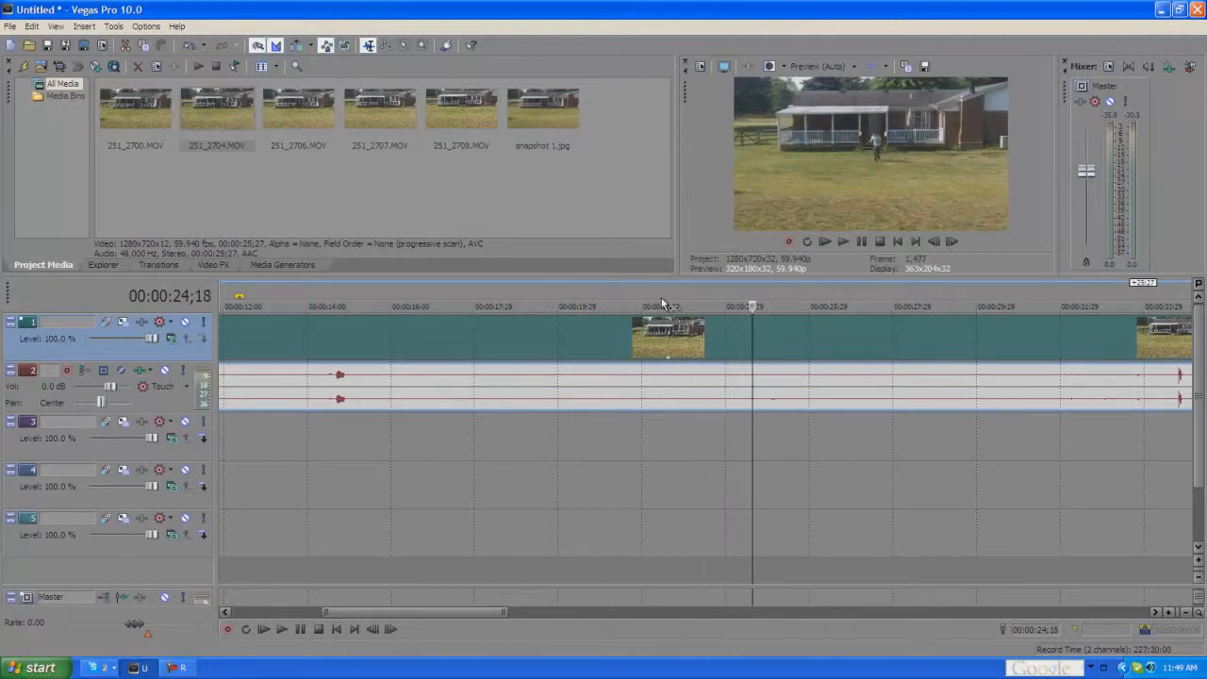
# Step: Play a short stretch of the 251_2704 clip and step onward to 00:00:27;11 to follow the actor across the yard
pyautogui.press('space')
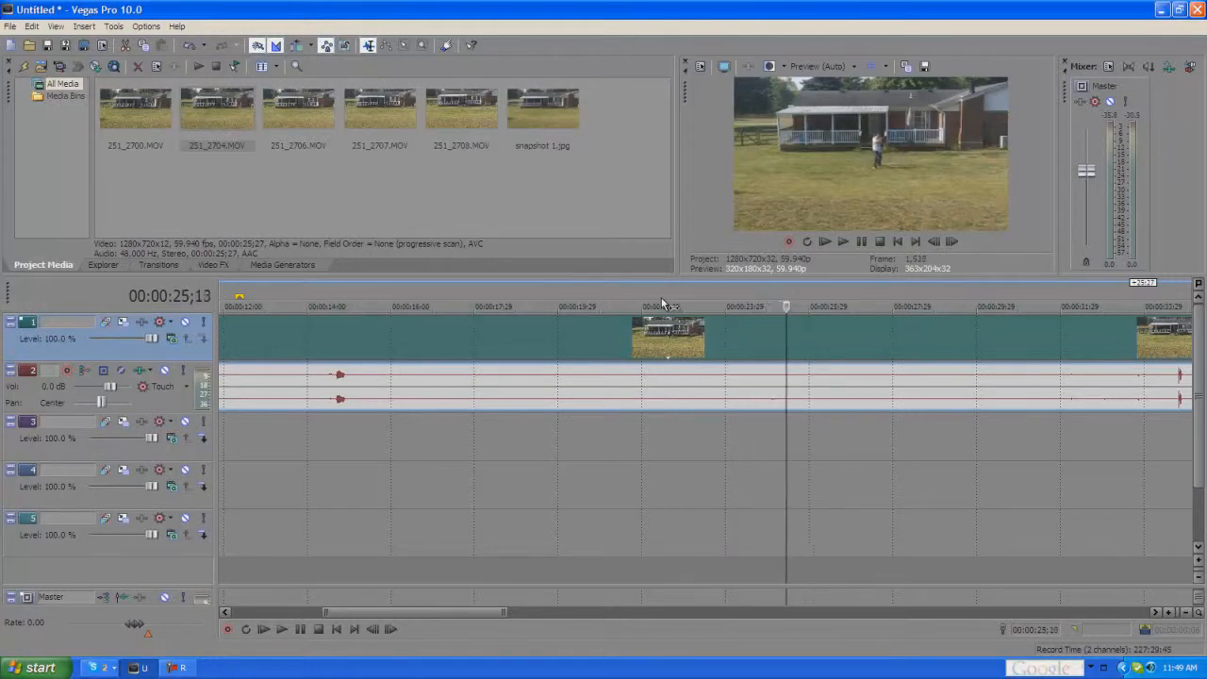
pyautogui.press('Right')
pyautogui.press('Right')
pyautogui.press('Right')
pyautogui.press('Right')
pyautogui.press('Right')
pyautogui.press('Right')
pyautogui.press('Right')
pyautogui.press('Right')
pyautogui.press('Right')
pyautogui.press('Right')
pyautogui.press('Right')
pyautogui.press('Right')
pyautogui.press('Right')
pyautogui.press('Right')
pyautogui.press('Right')
pyautogui.press('Right')
pyautogui.press('Right')
pyautogui.press('Right')
pyautogui.press('Right')
pyautogui.press('Right')
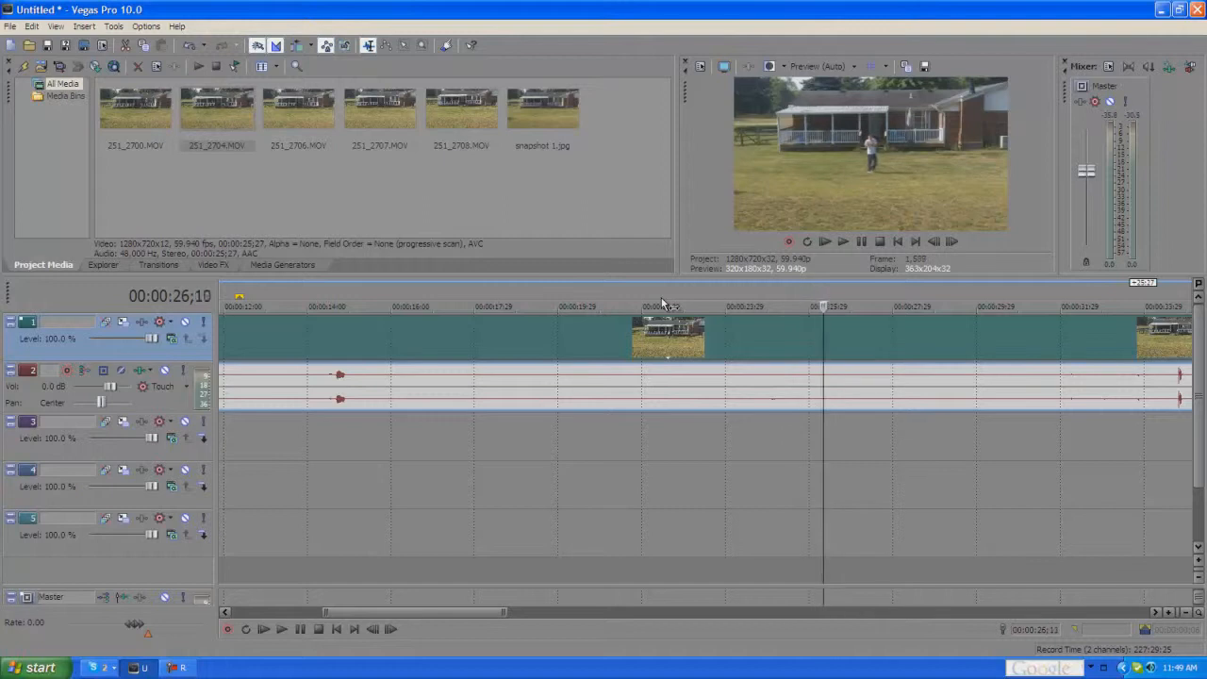
pyautogui.press('Right')
pyautogui.press('Right')
pyautogui.press('Right')
pyautogui.press('Right')
pyautogui.press('Right')
pyautogui.press('Right')
pyautogui.press('Right')
pyautogui.press('Right')
pyautogui.press('Right')
pyautogui.press('Right')
pyautogui.press('Right')
pyautogui.press('Right')
pyautogui.press('Right')
pyautogui.press('Right')
pyautogui.press('Right')
pyautogui.press('Right')
pyautogui.press('Right')
pyautogui.press('Right')
pyautogui.press('Right')
pyautogui.press('Right')
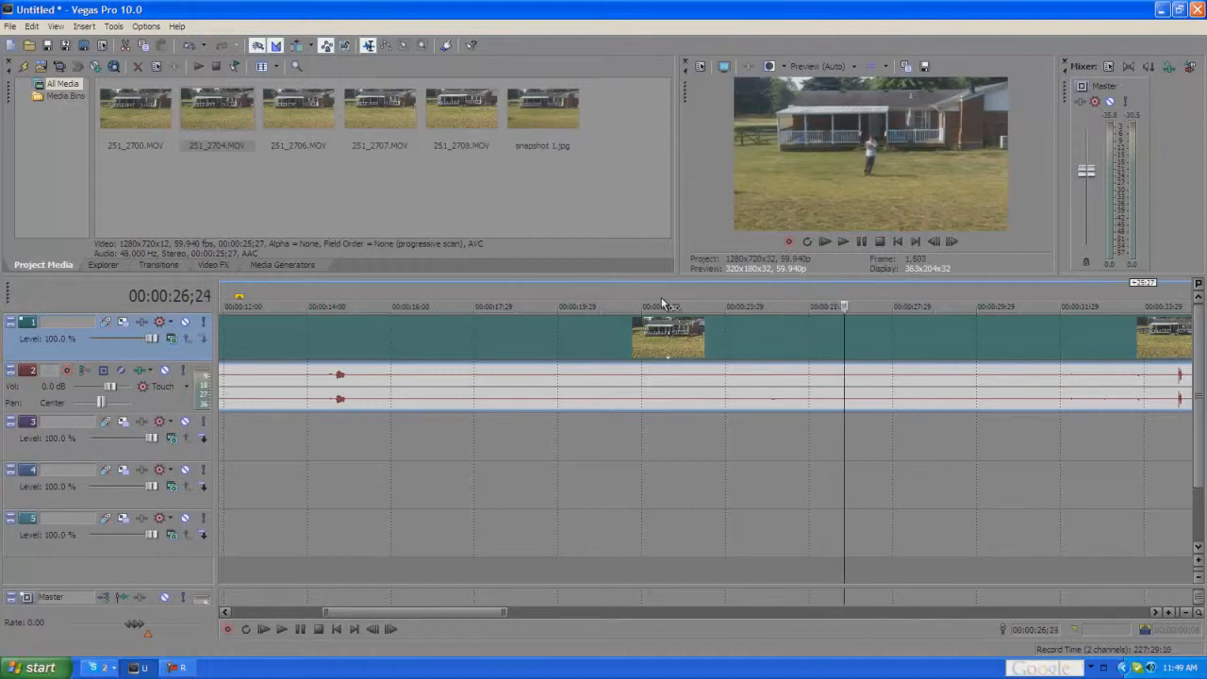
pyautogui.press('Right')
pyautogui.press('Right')
pyautogui.press('Right')
pyautogui.press('Right')
pyautogui.press('Right')
pyautogui.press('Right')
pyautogui.press('Right')
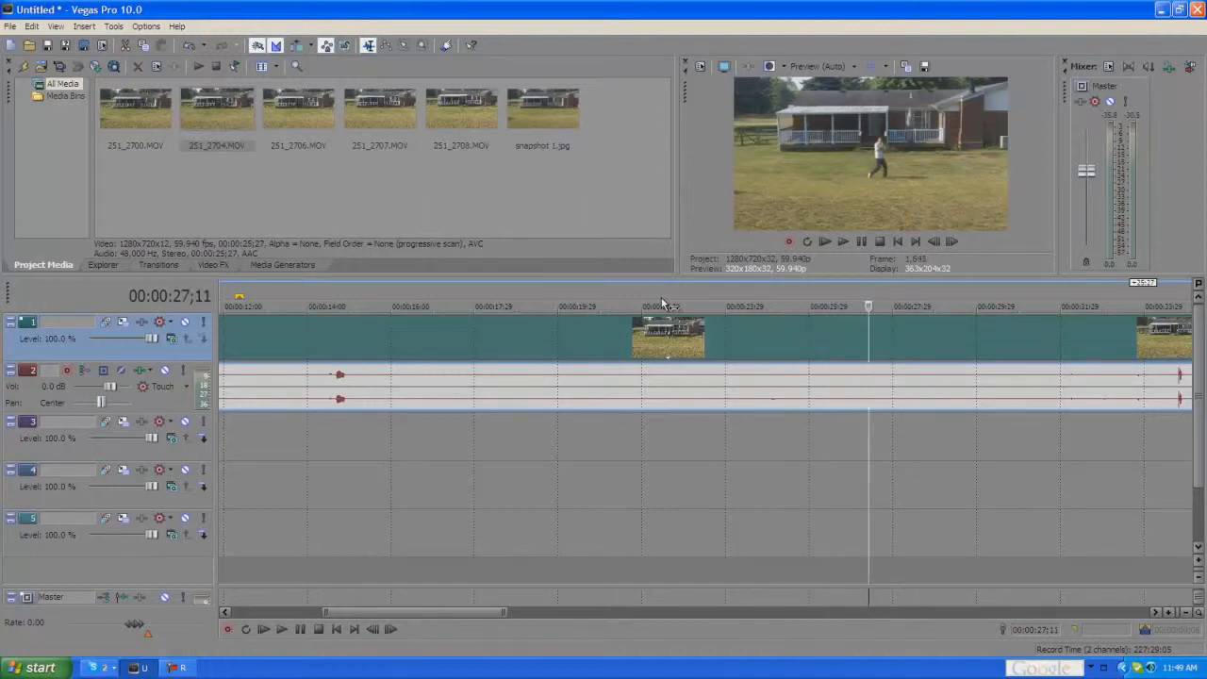